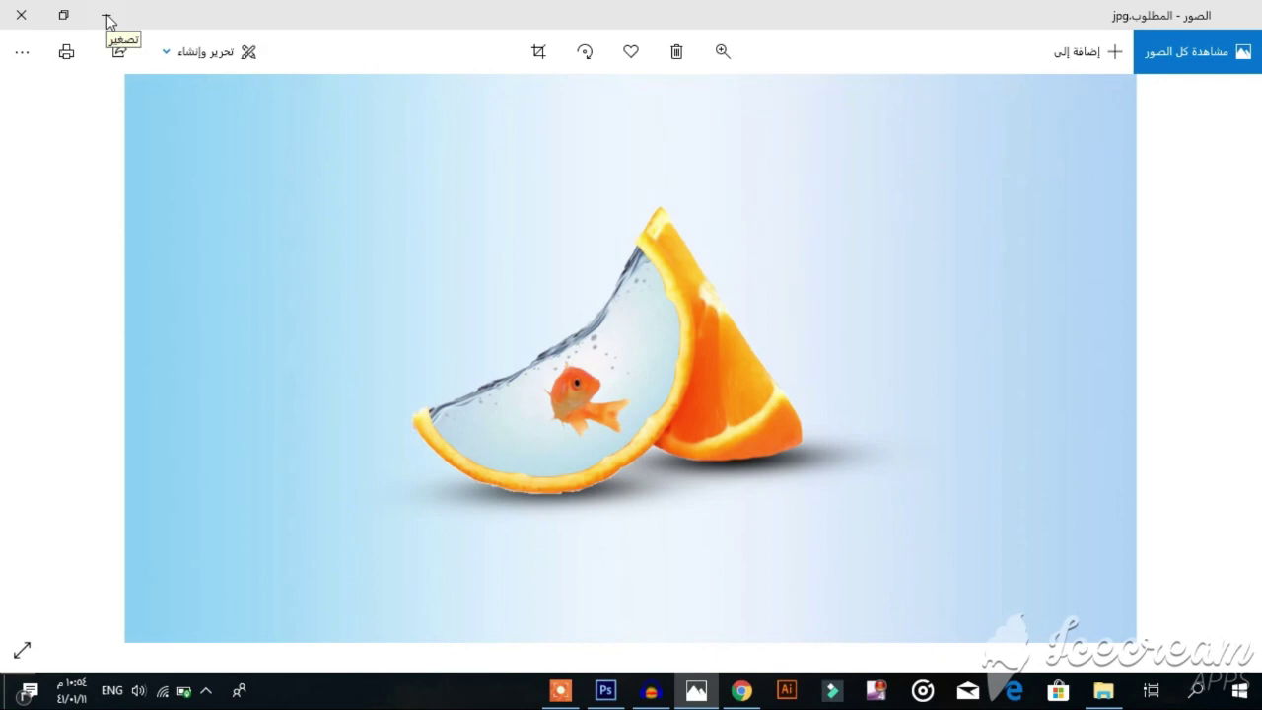
Switch from the reference picture to Photoshop and start a new document with a width of 1500 pixels
click(108, 16)
click(54, 14)
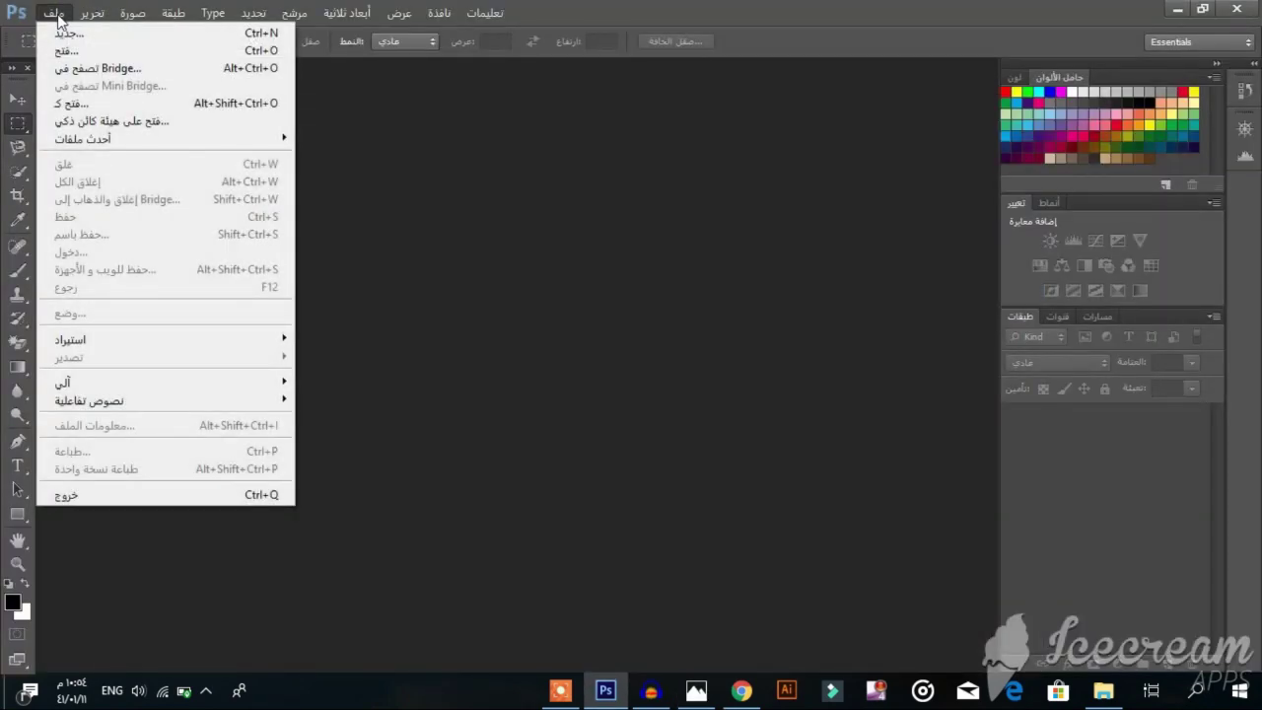
click(62, 32)
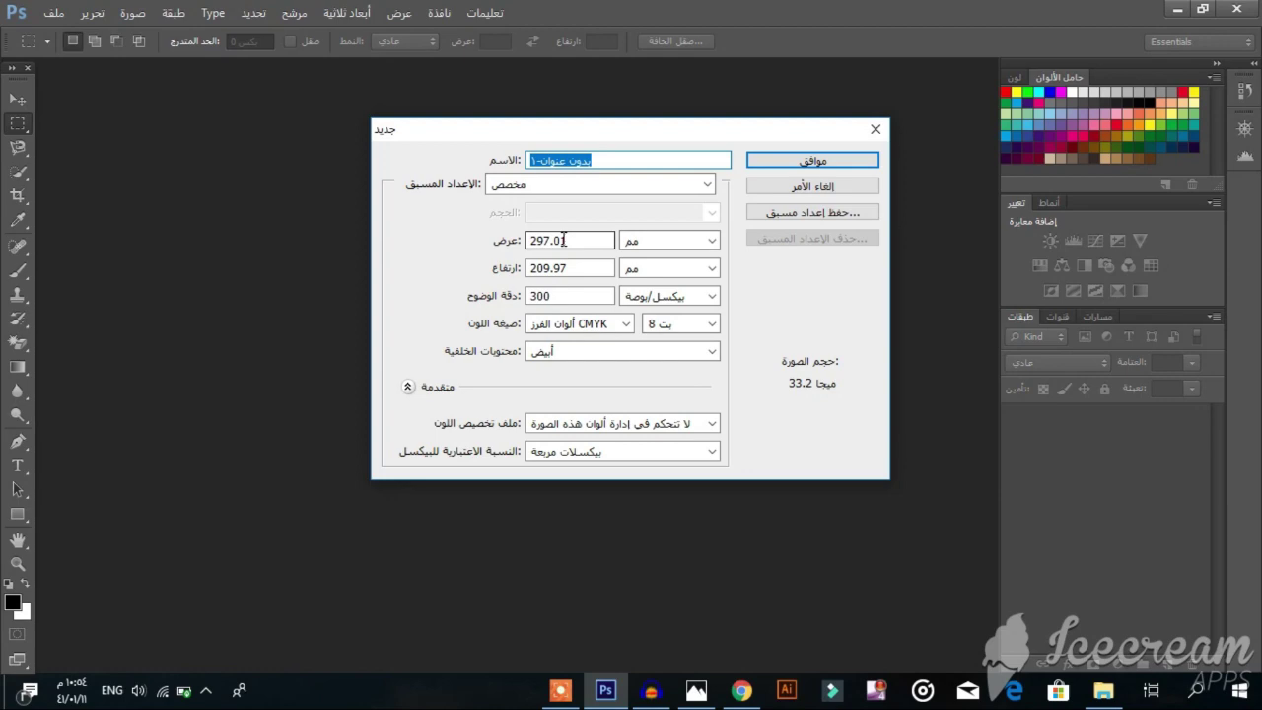
click(563, 239)
double_click(563, 239)
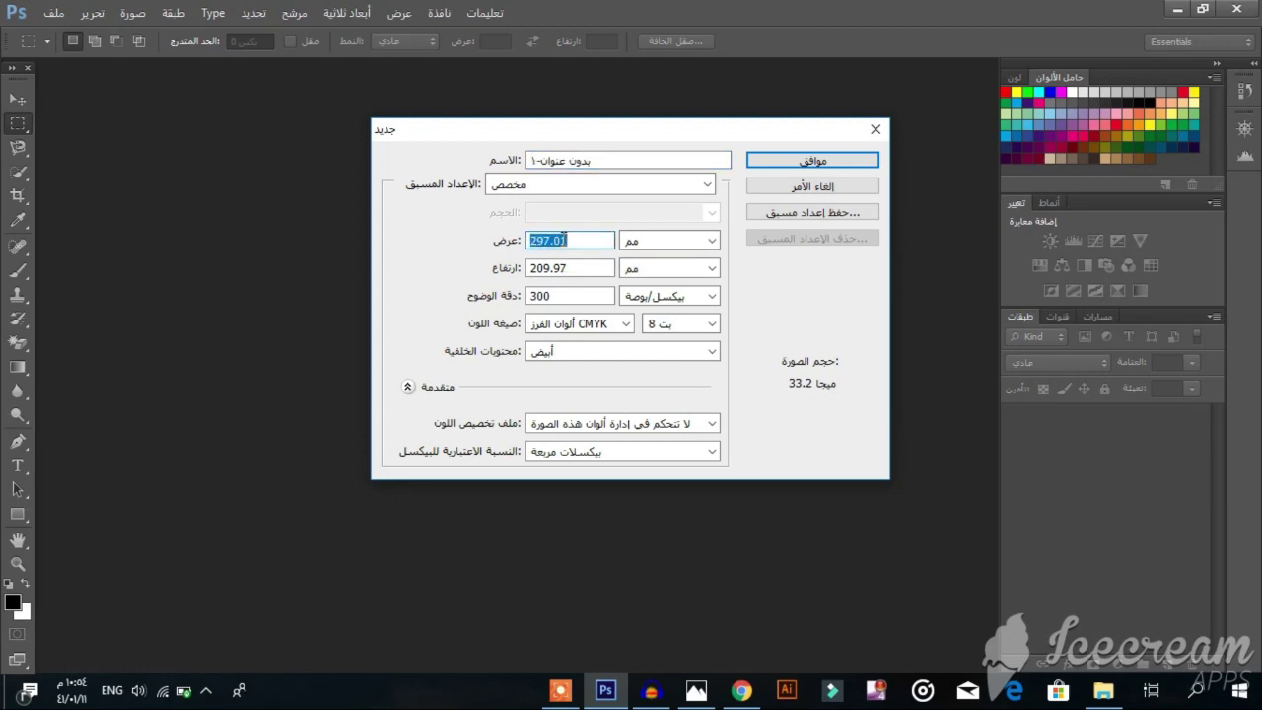
text(1500)
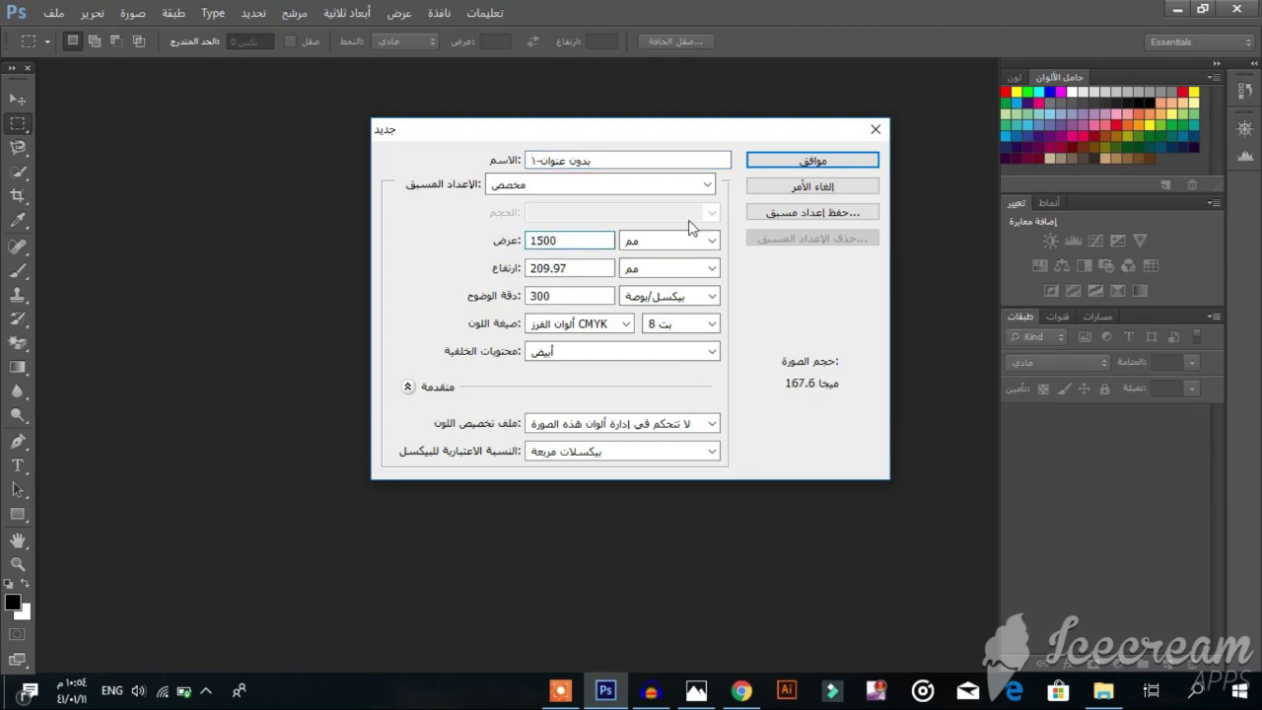
key(ctrl+a)
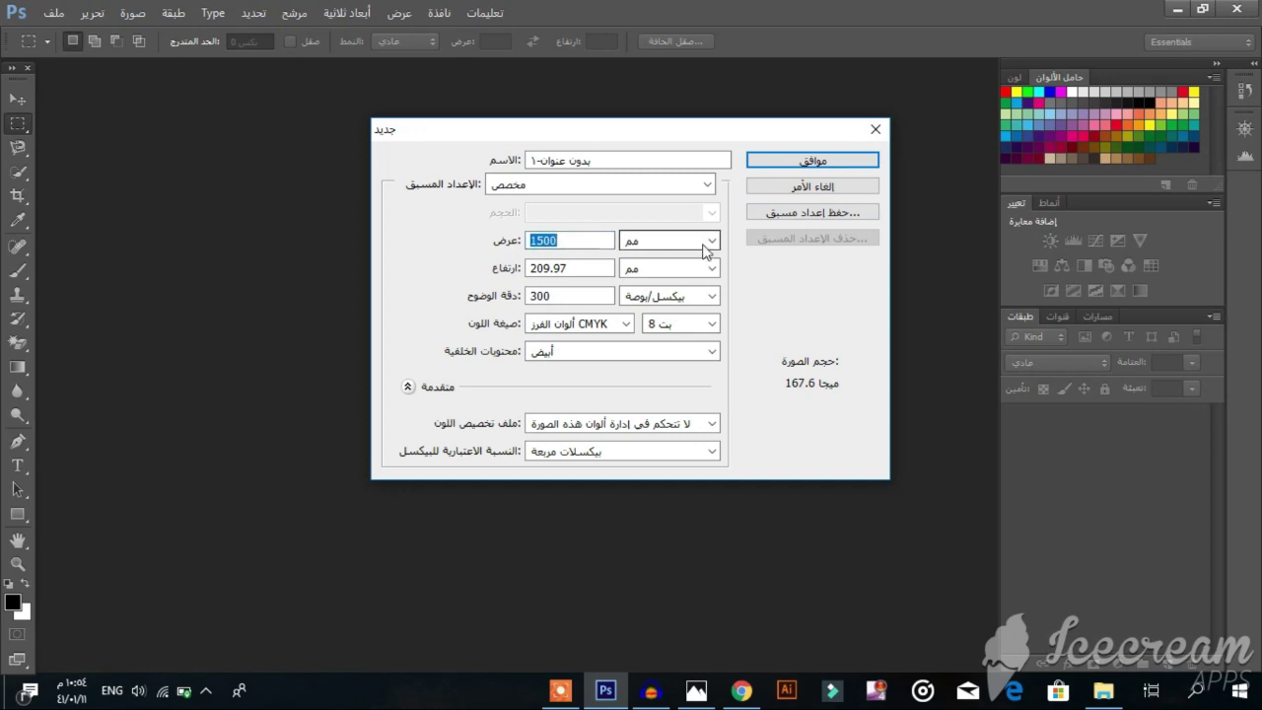
click(706, 251)
click(689, 262)
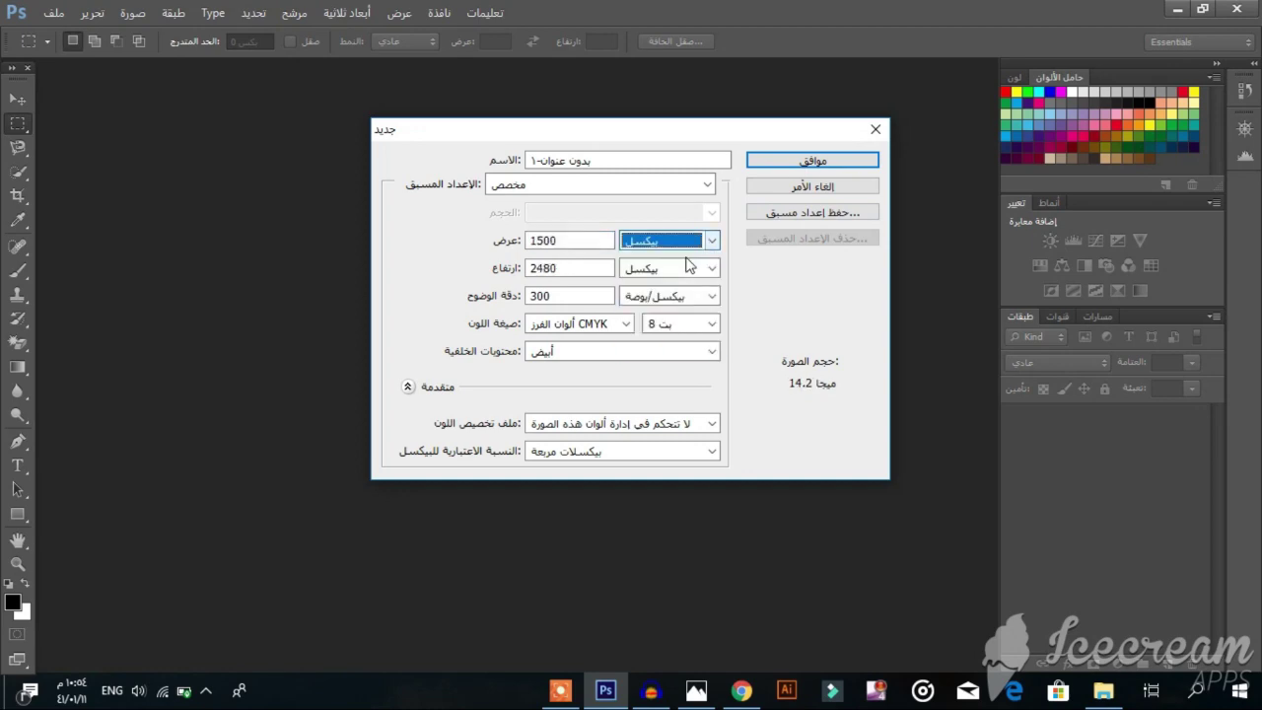
double_click(554, 238)
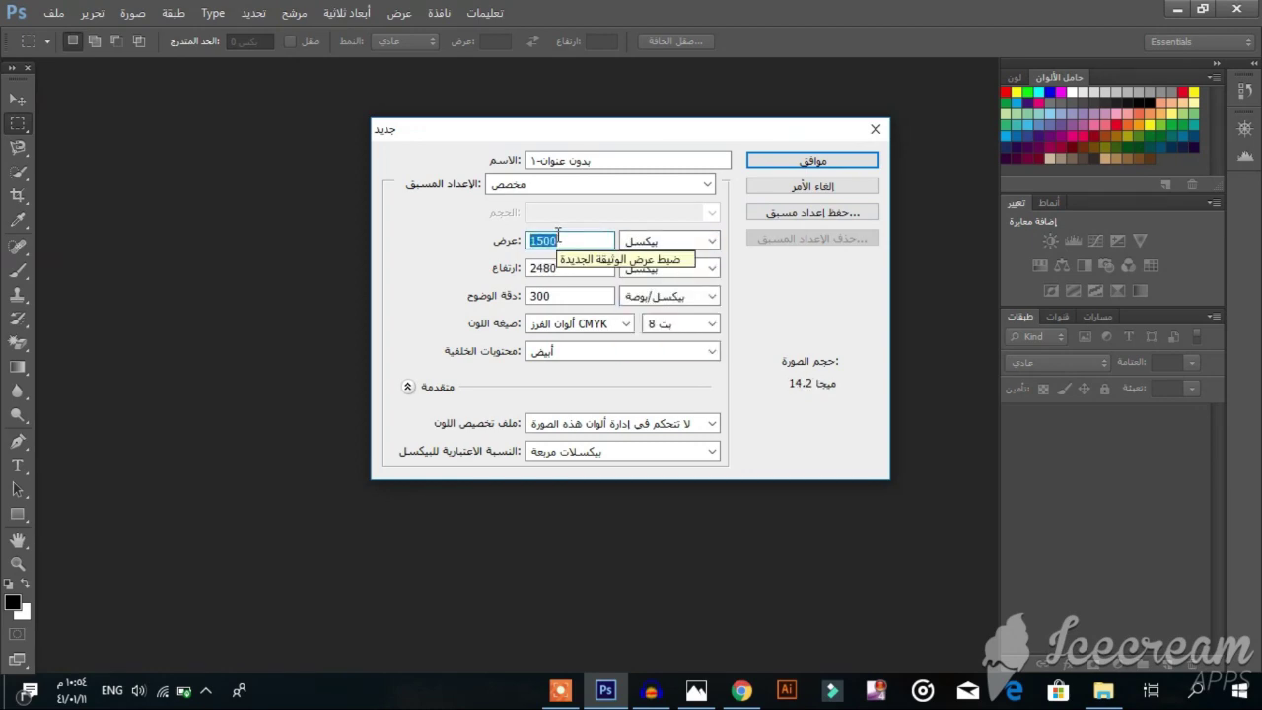
text(1500)
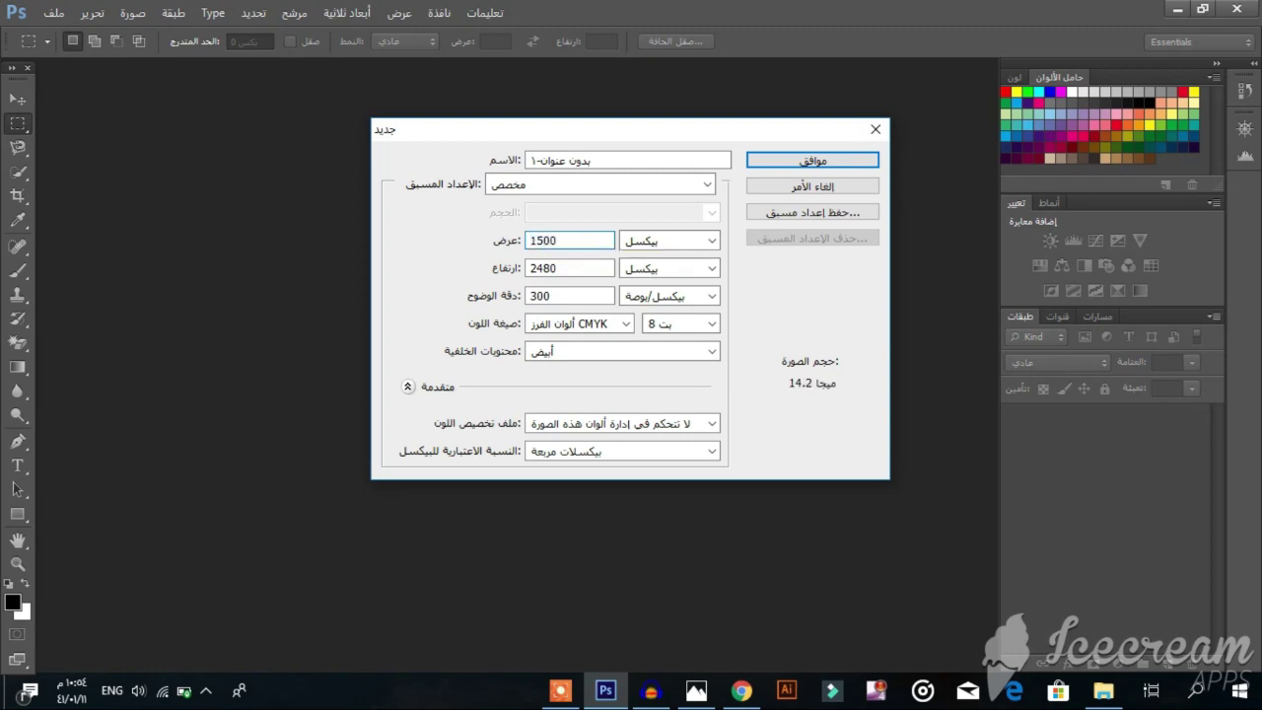
Set the new document's height to 1000 pixels and its colour mode to RGB, and create it
double_click(565, 267)
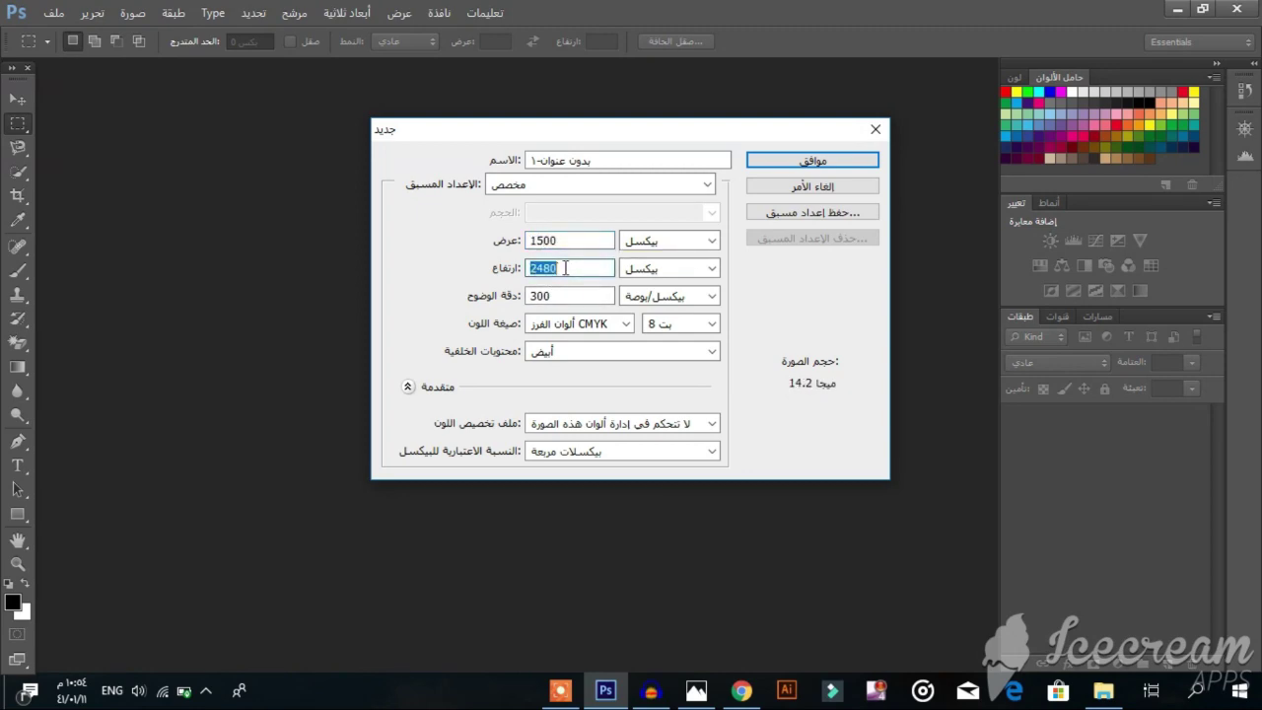
text(1000)
click(601, 331)
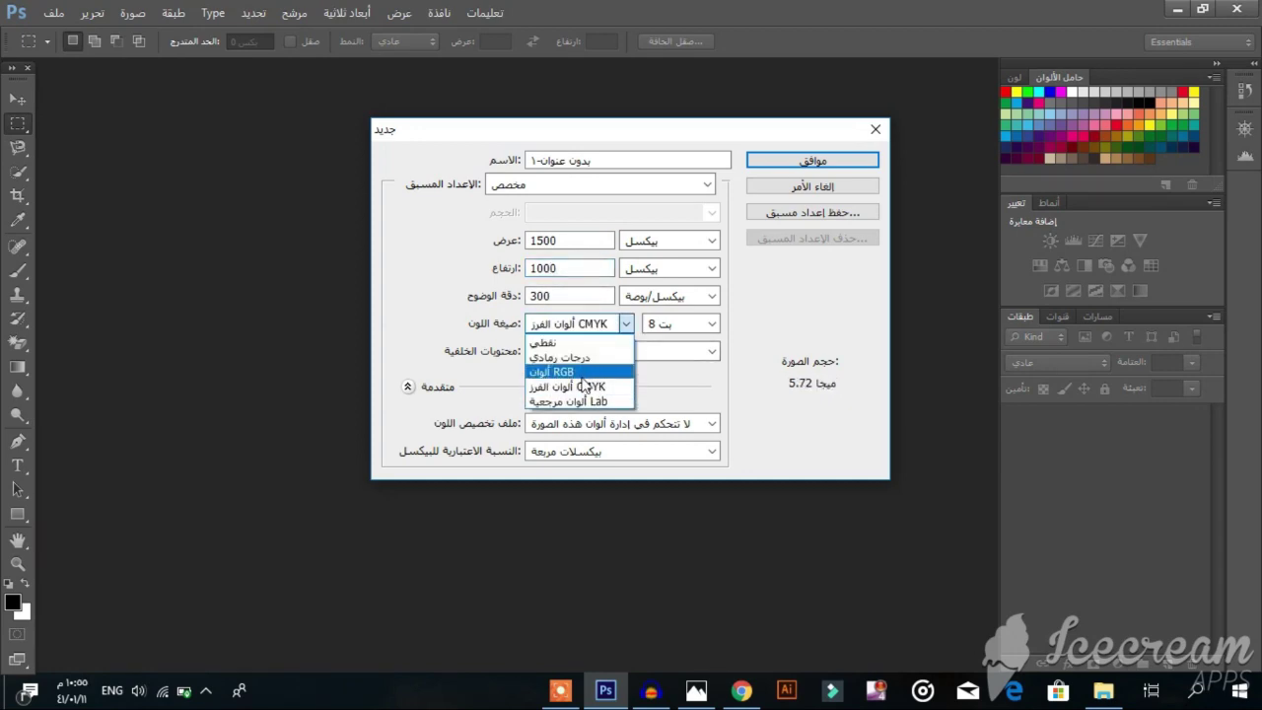
click(582, 374)
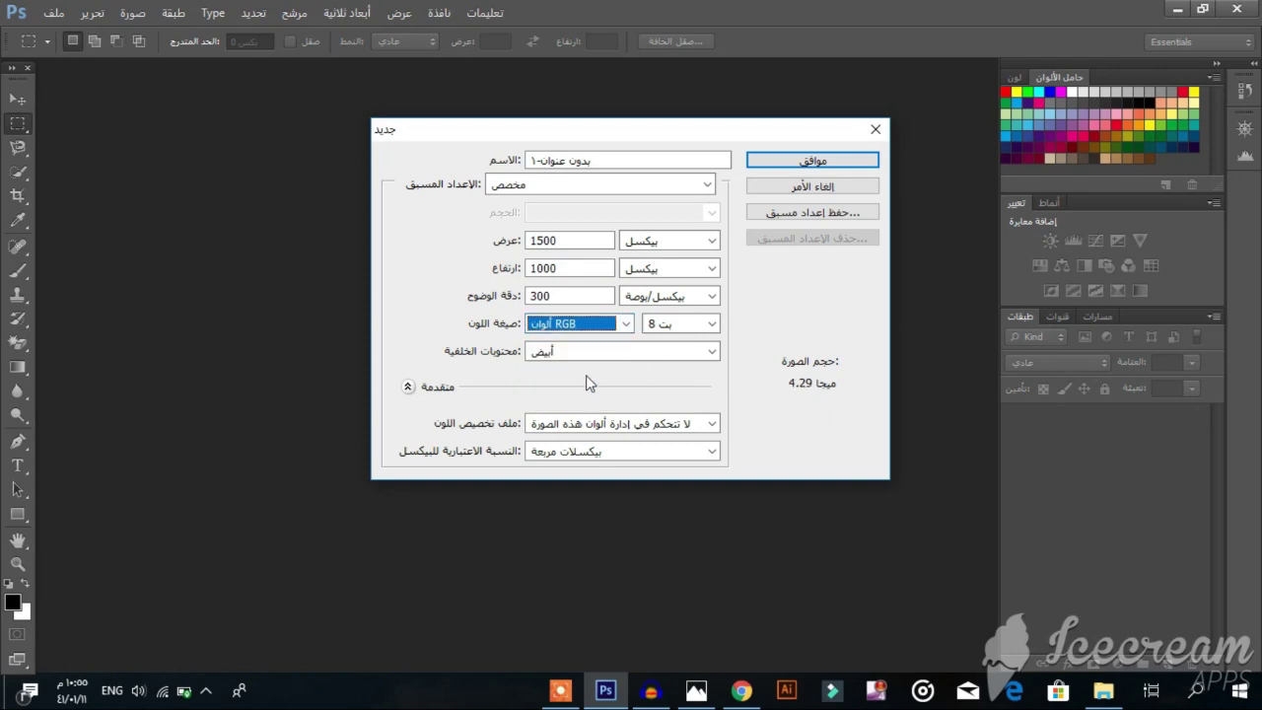
click(788, 161)
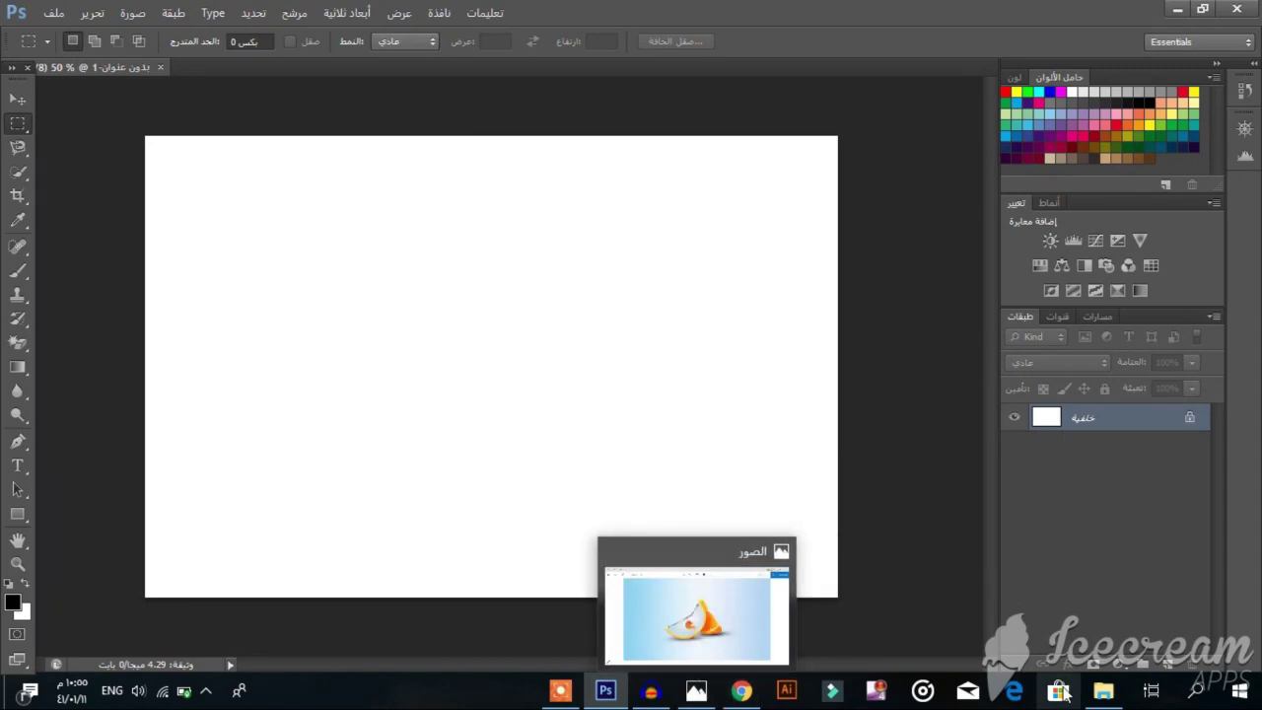
Look over the source images in the project folder and the background of the reference picture المطلوب.jpg, and return to Photoshop
mouse_move(1097, 695)
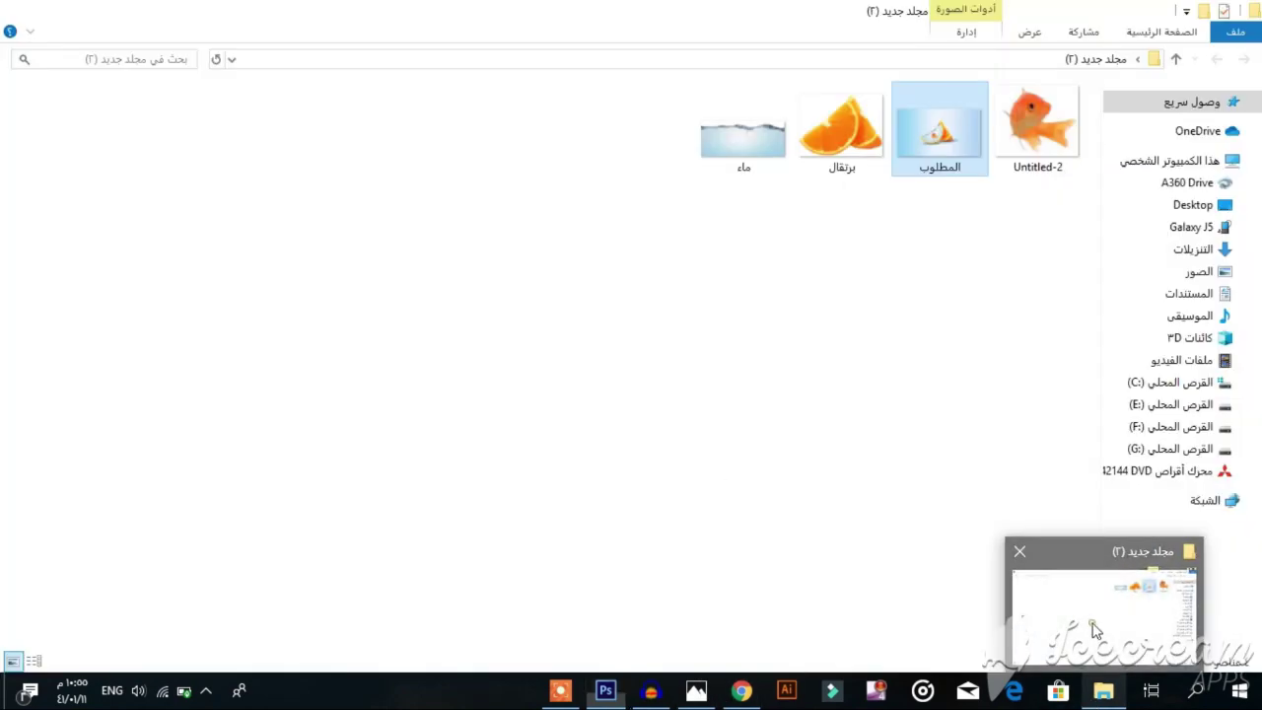
click(1096, 631)
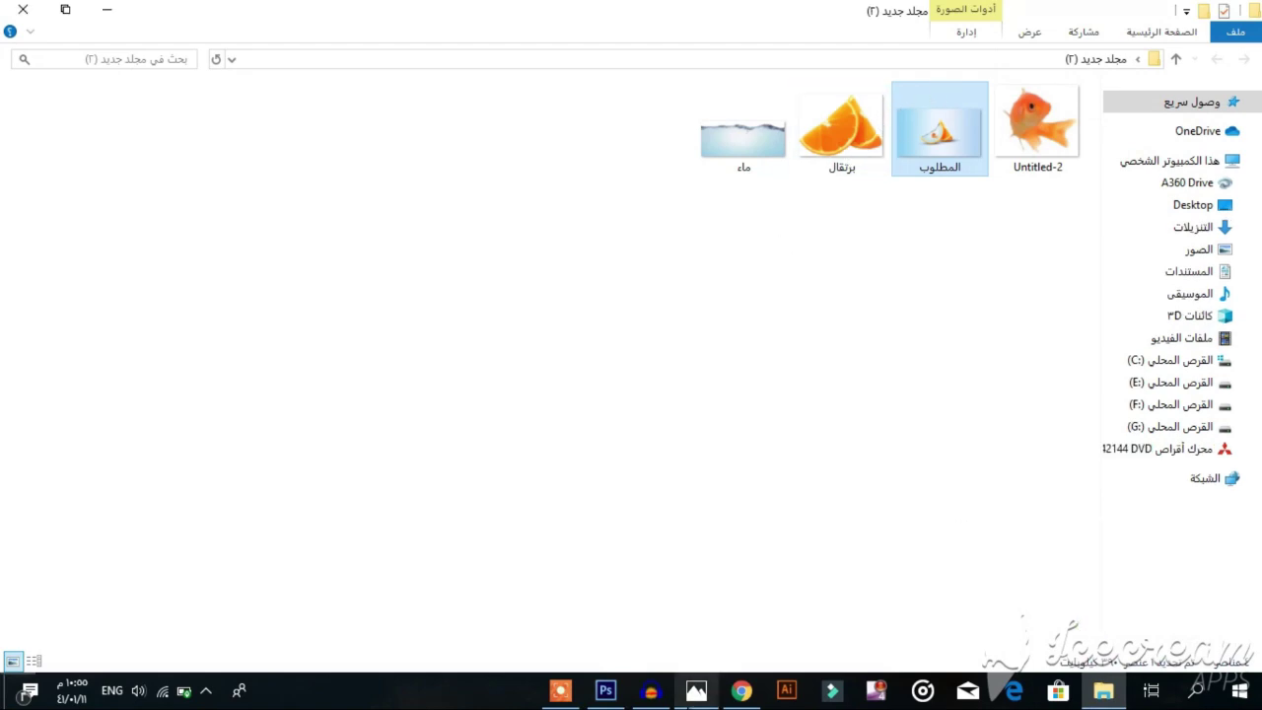
click(696, 690)
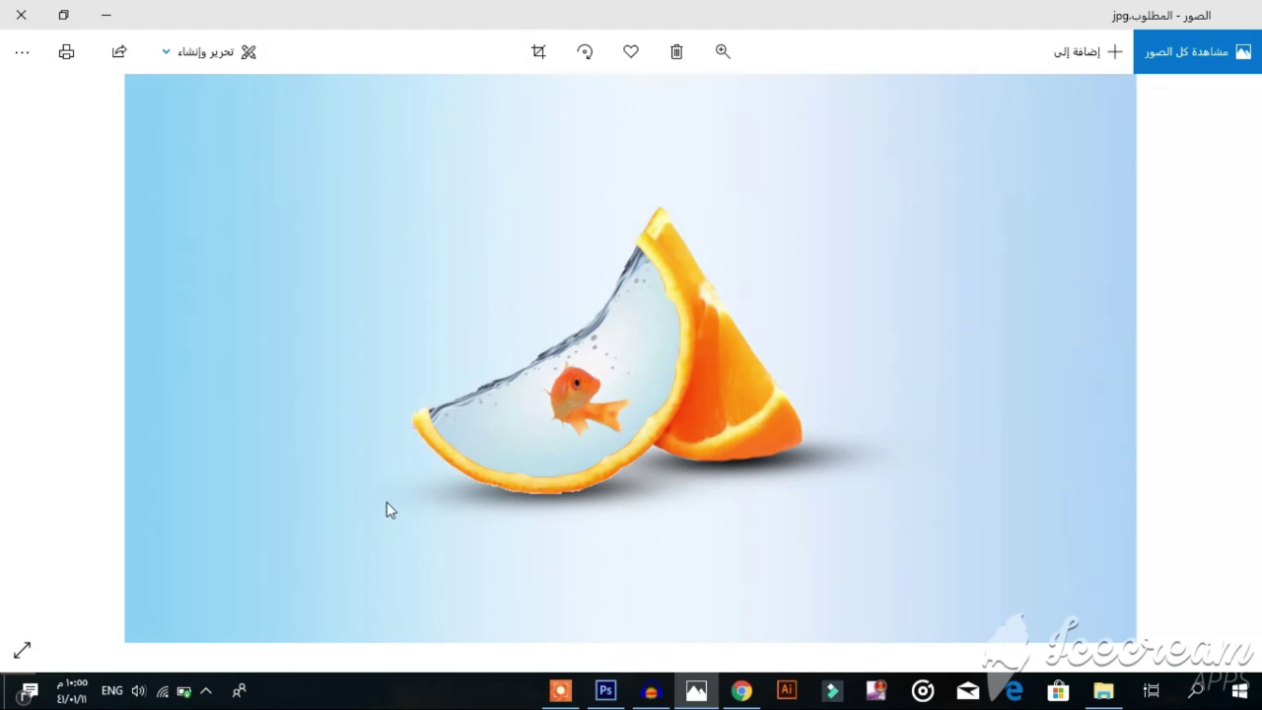
click(607, 690)
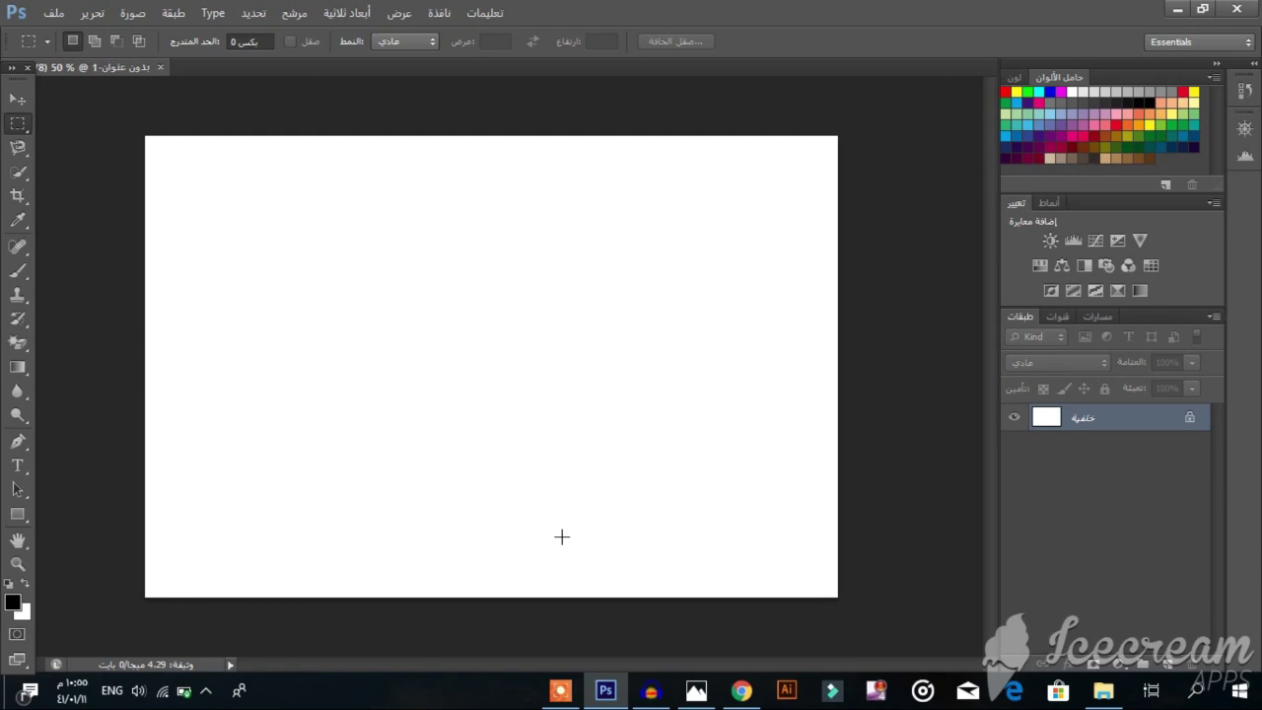
click(739, 689)
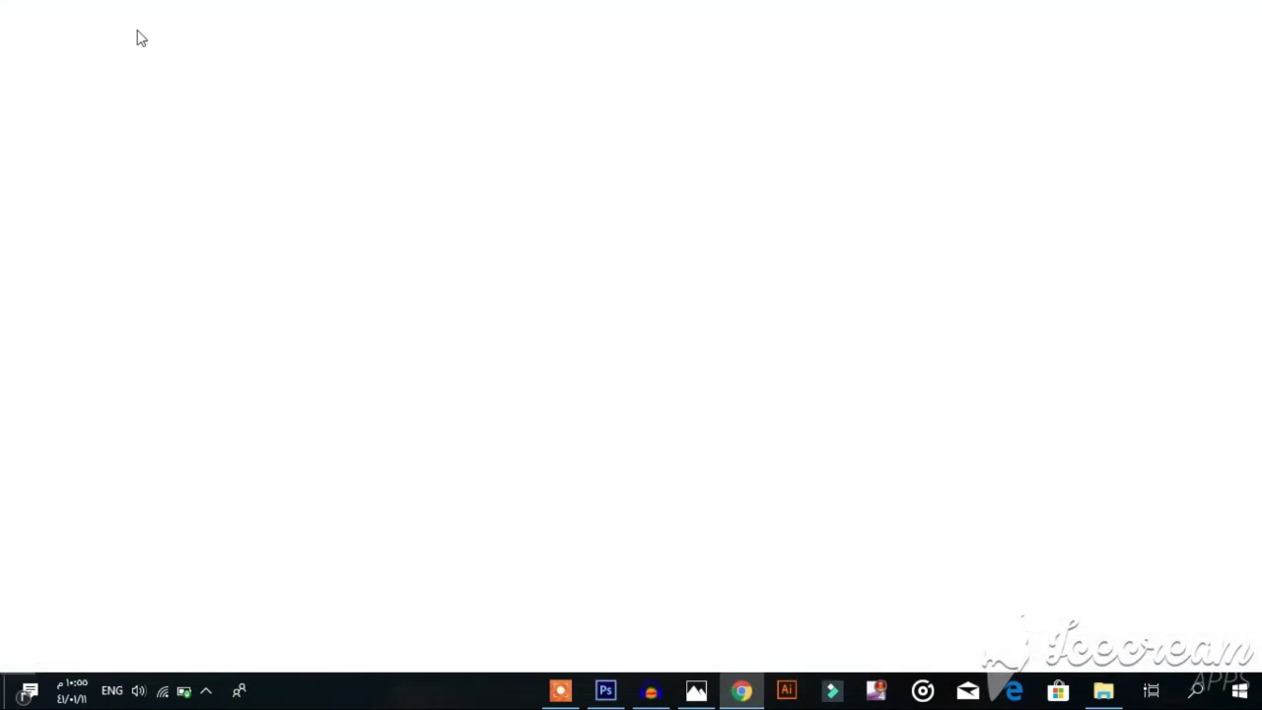
key(alt+Tab)
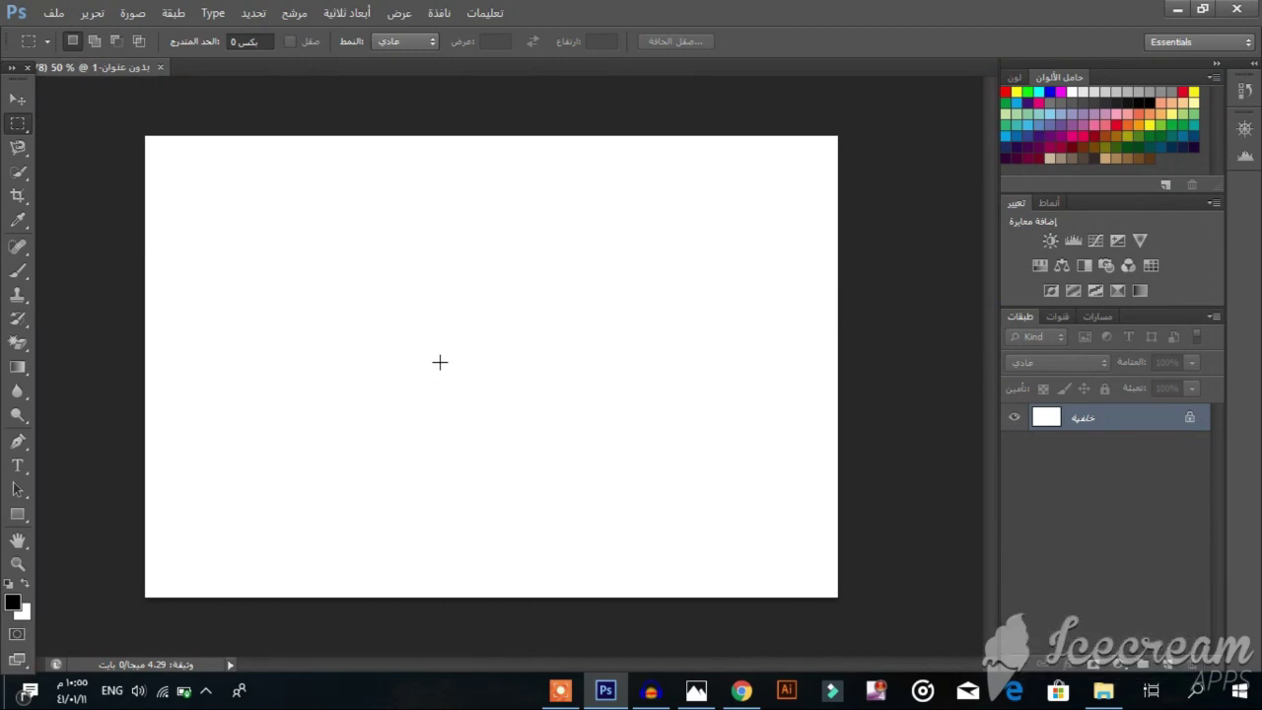
click(696, 690)
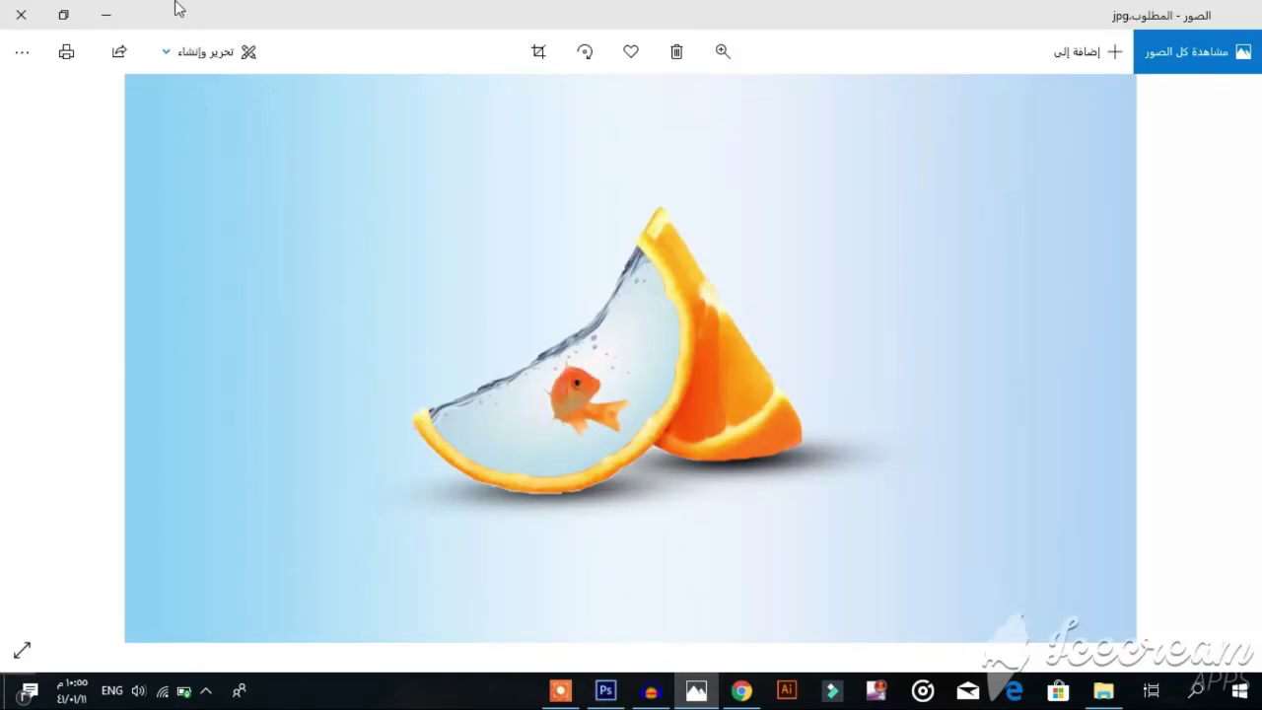
click(109, 14)
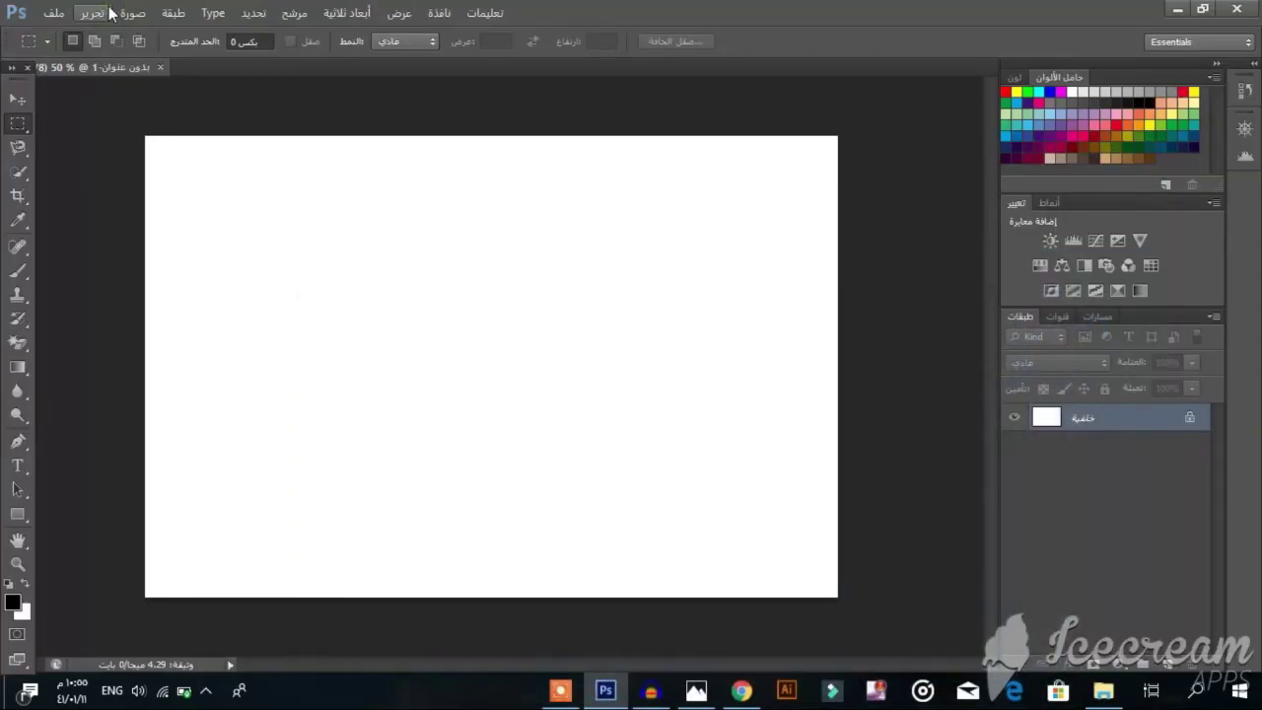
Append the Simple (بسيط) gradient set to the Gradient tool's existing presets
click(16, 374)
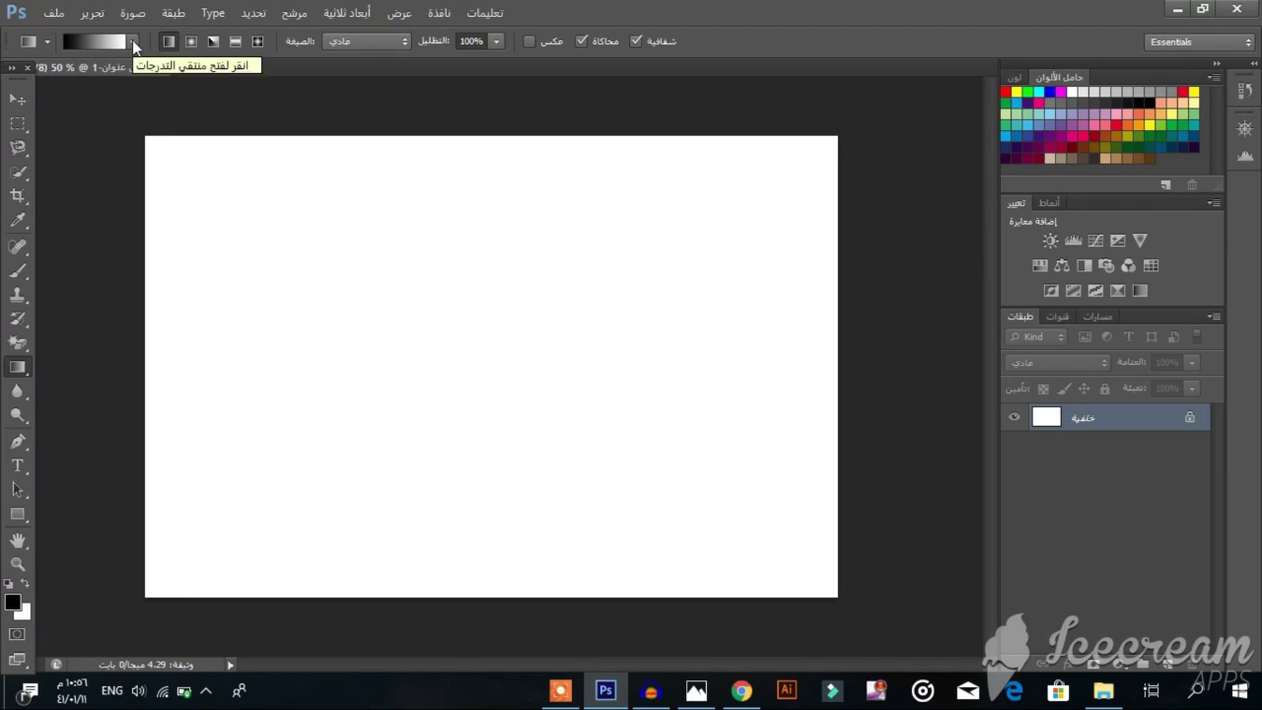
click(134, 43)
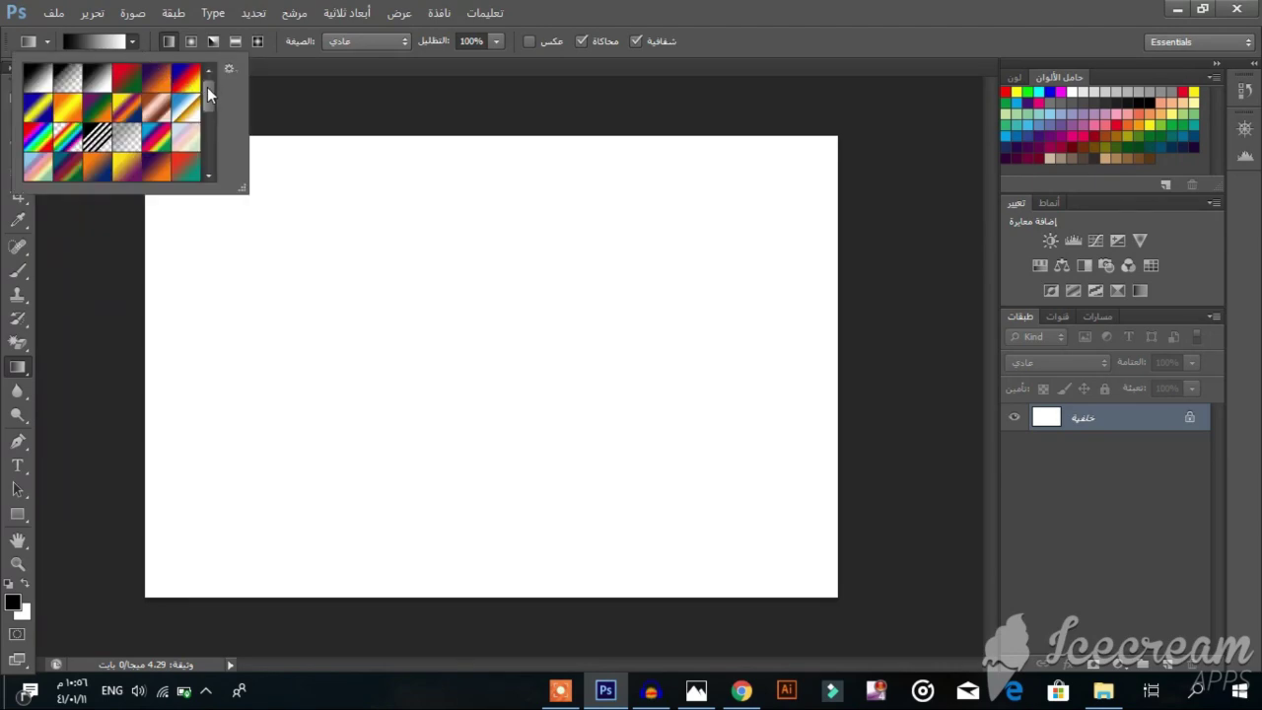
mouse_move(208, 87)
mouse_down()
mouse_move(212, 144)
mouse_move(206, 90)
mouse_up()
click(229, 70)
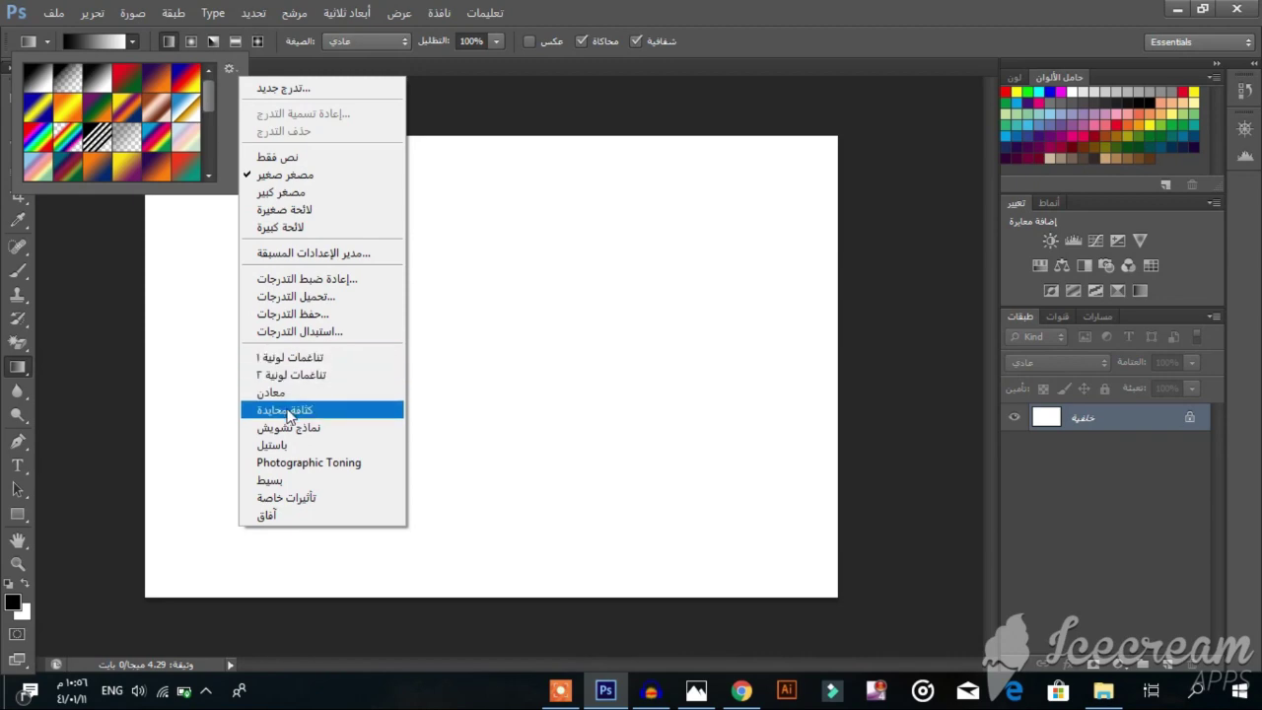
click(291, 481)
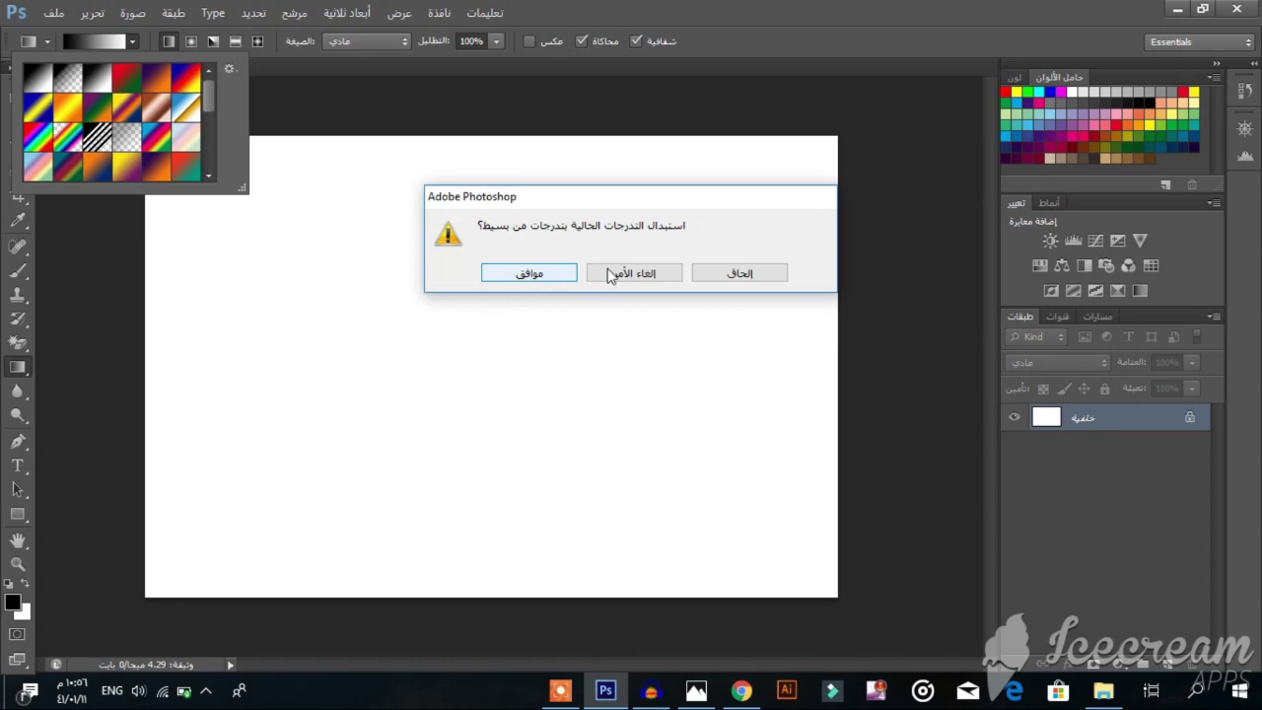
click(774, 273)
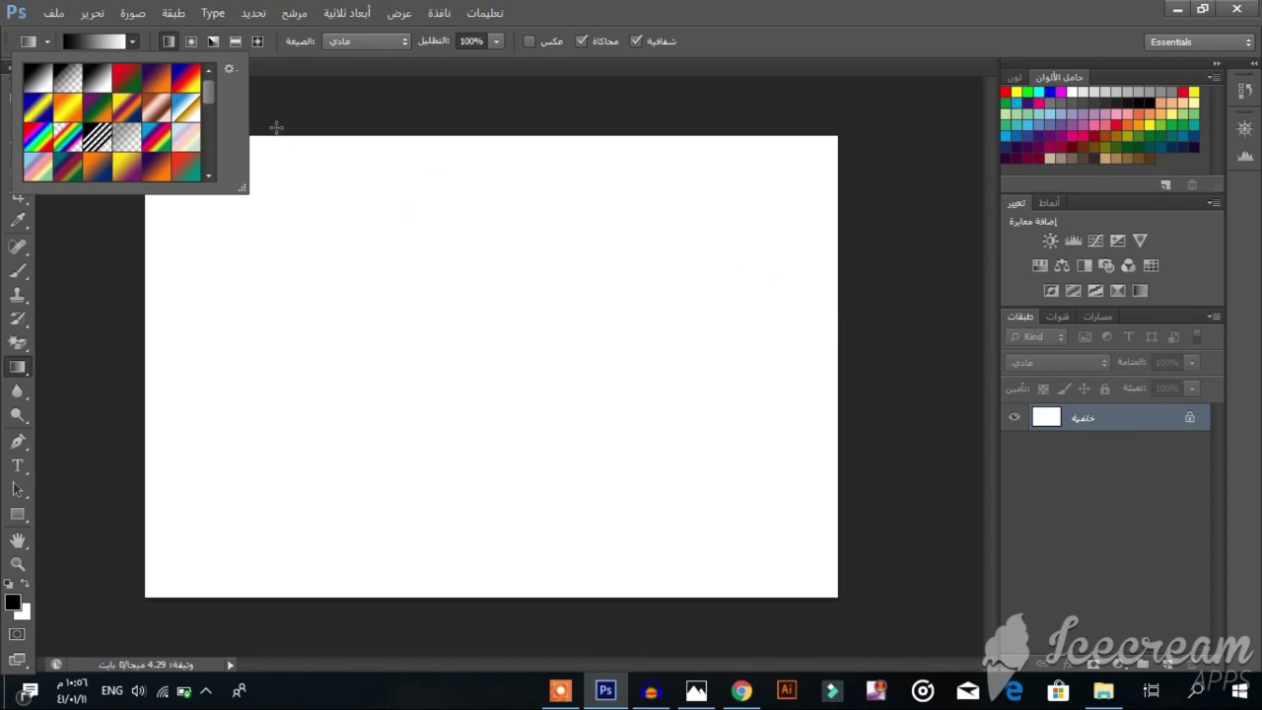
Fill the background layer with the white-to-light-cyan (سماوي فاتح) linear gradient, running horizontally from the canvas's left edge to its right edge
drag(210, 85, 210, 163)
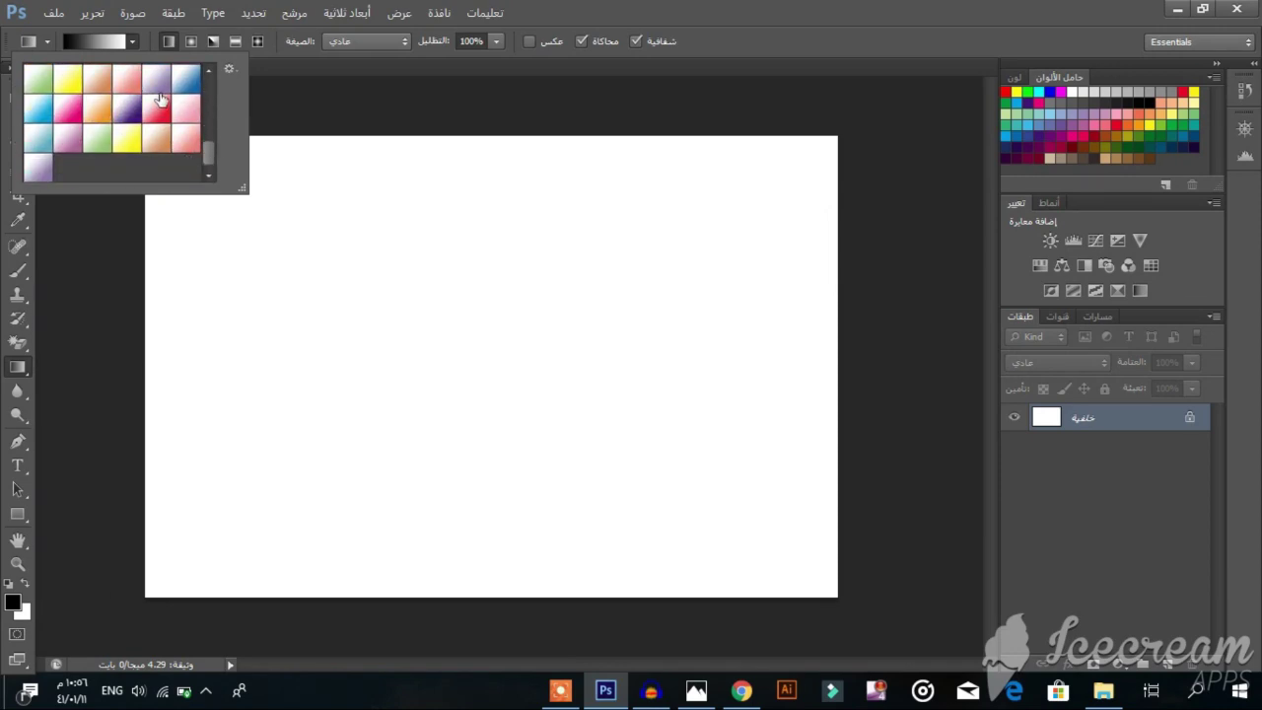
drag(209, 155, 203, 135)
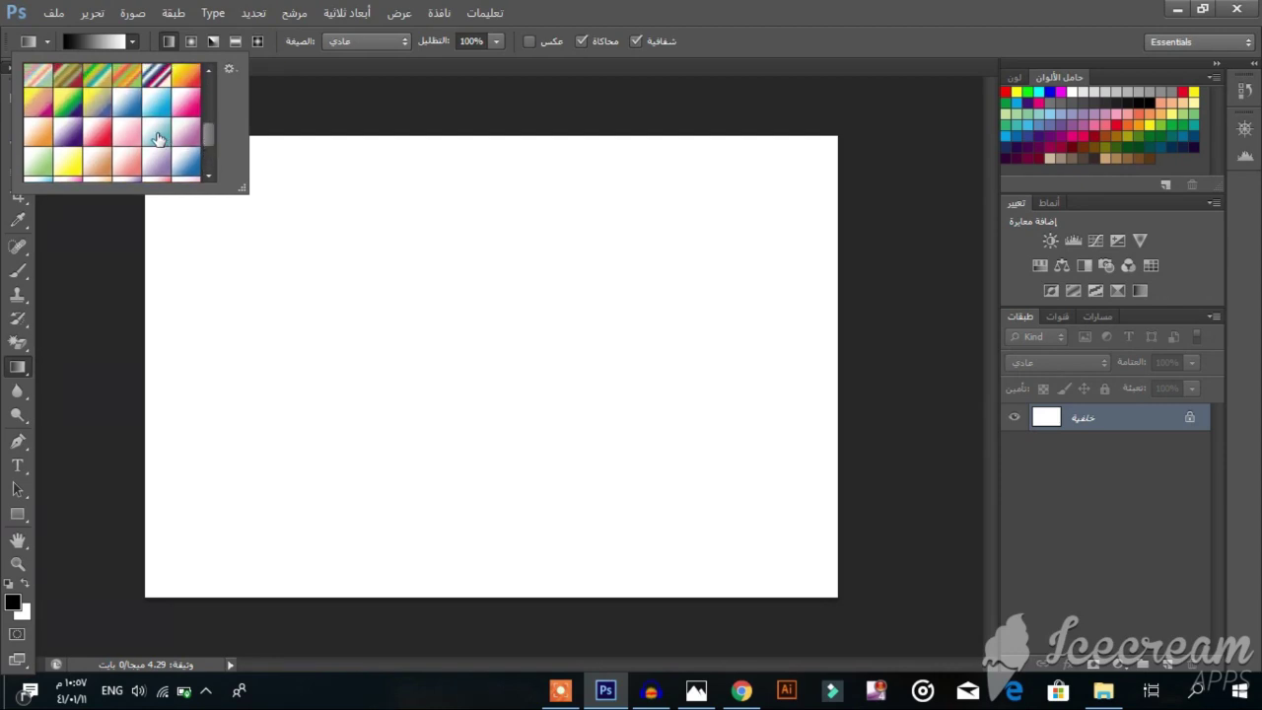
click(157, 138)
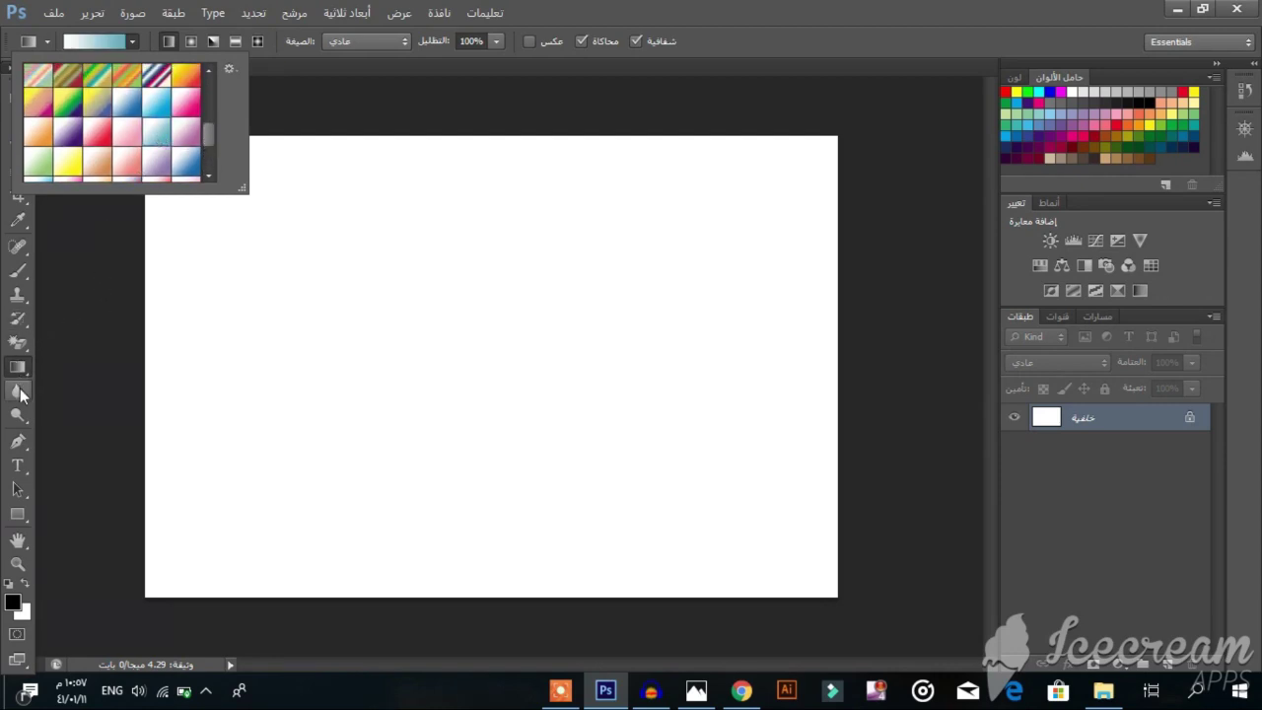
click(18, 370)
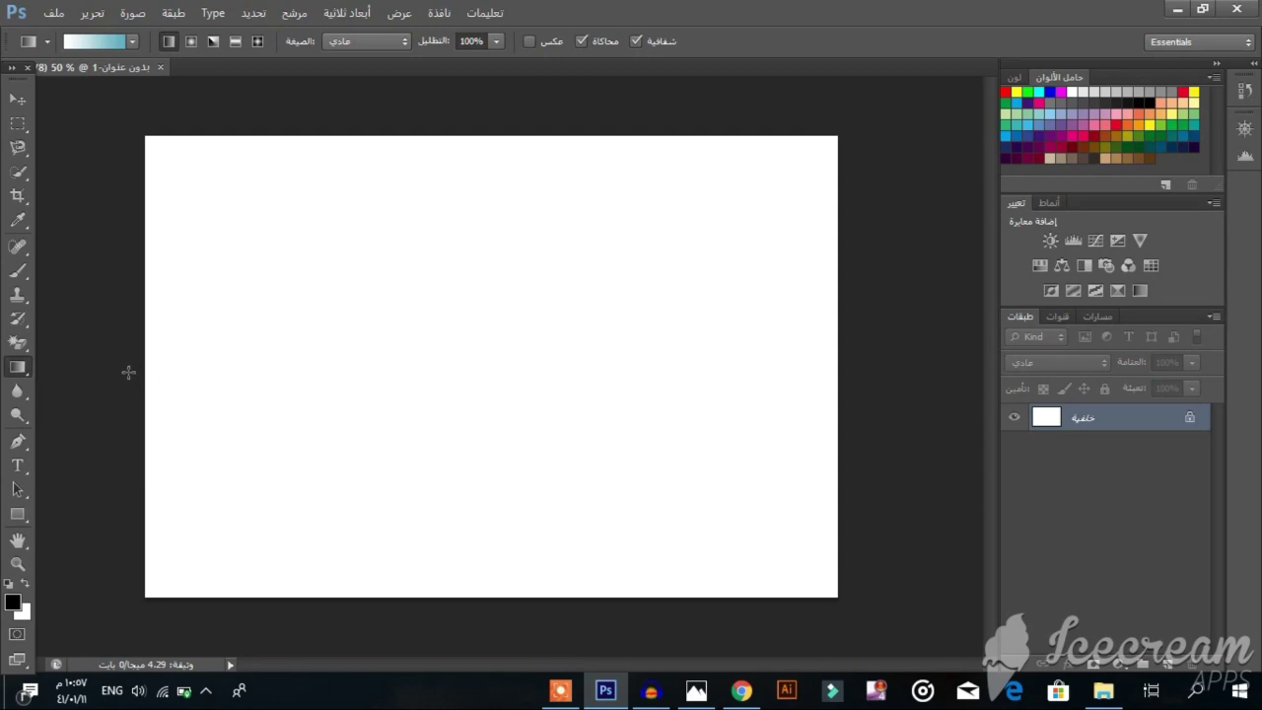
drag(128, 377, 881, 389)
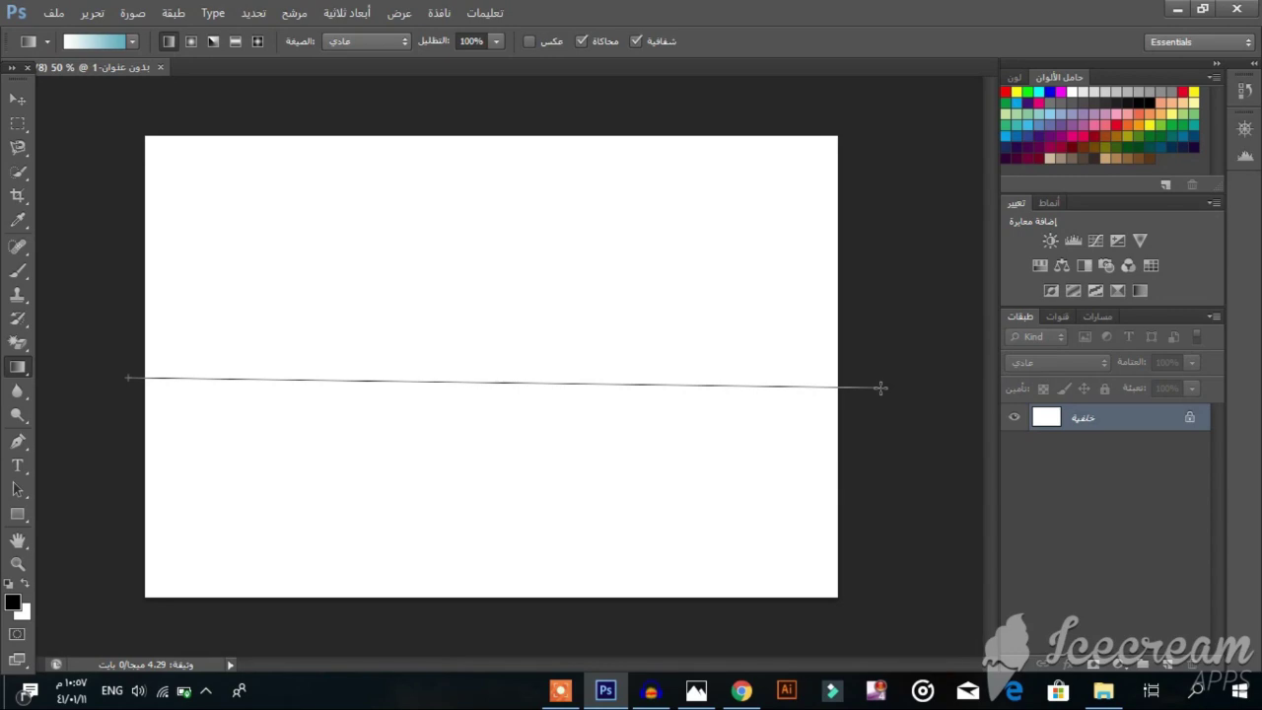
drag(880, 387, 880, 387)
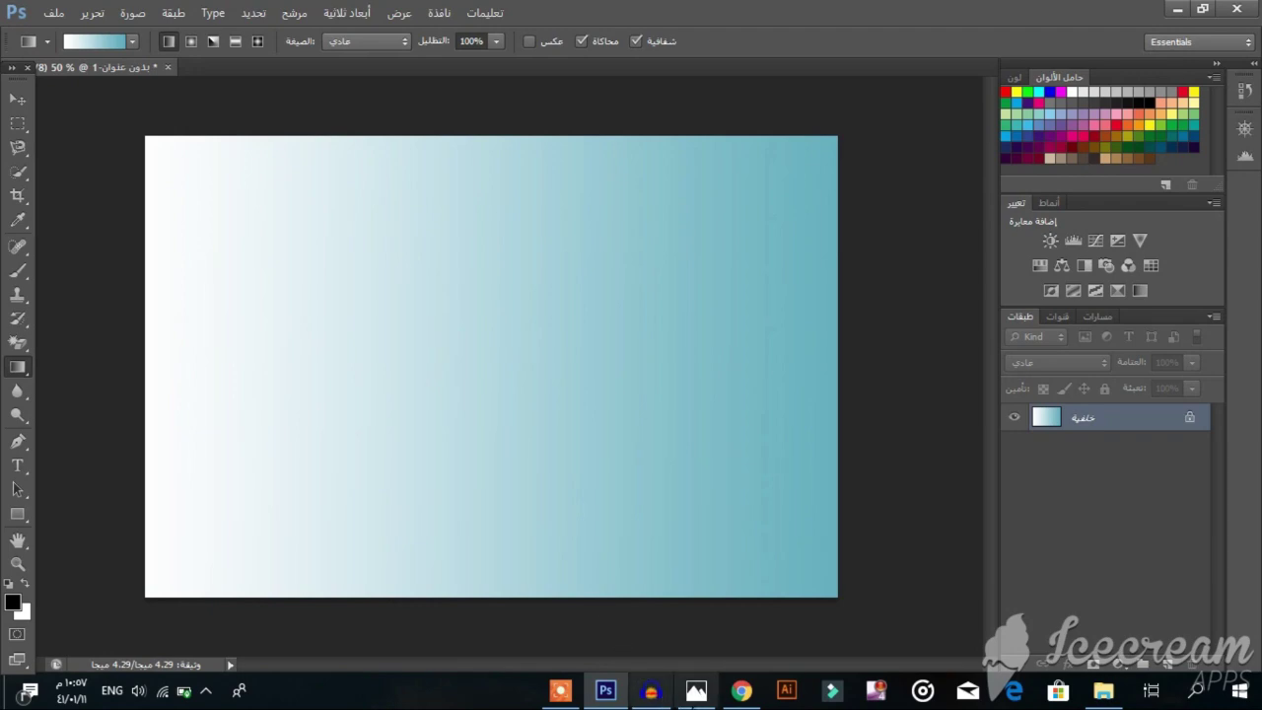
Compare the gradient background with the reference picture and view the gradient's colour stops in the Gradient Editor
mouse_move(696, 690)
click(706, 607)
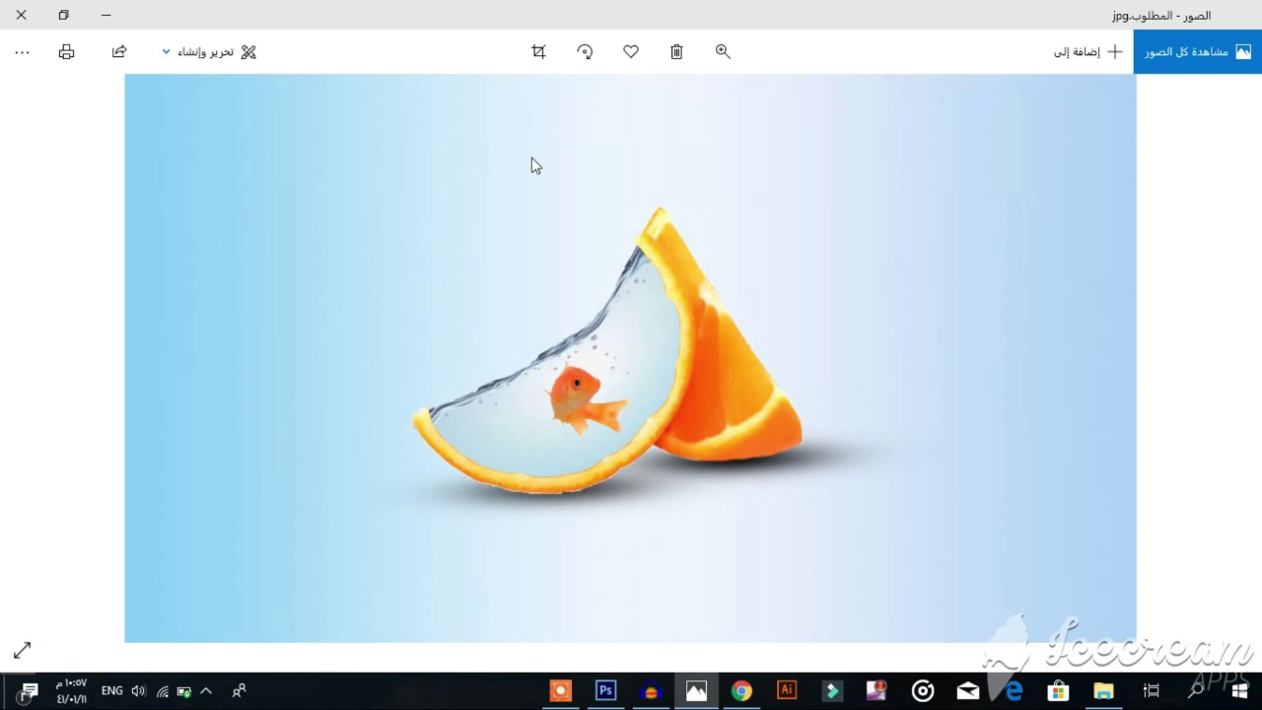
click(109, 14)
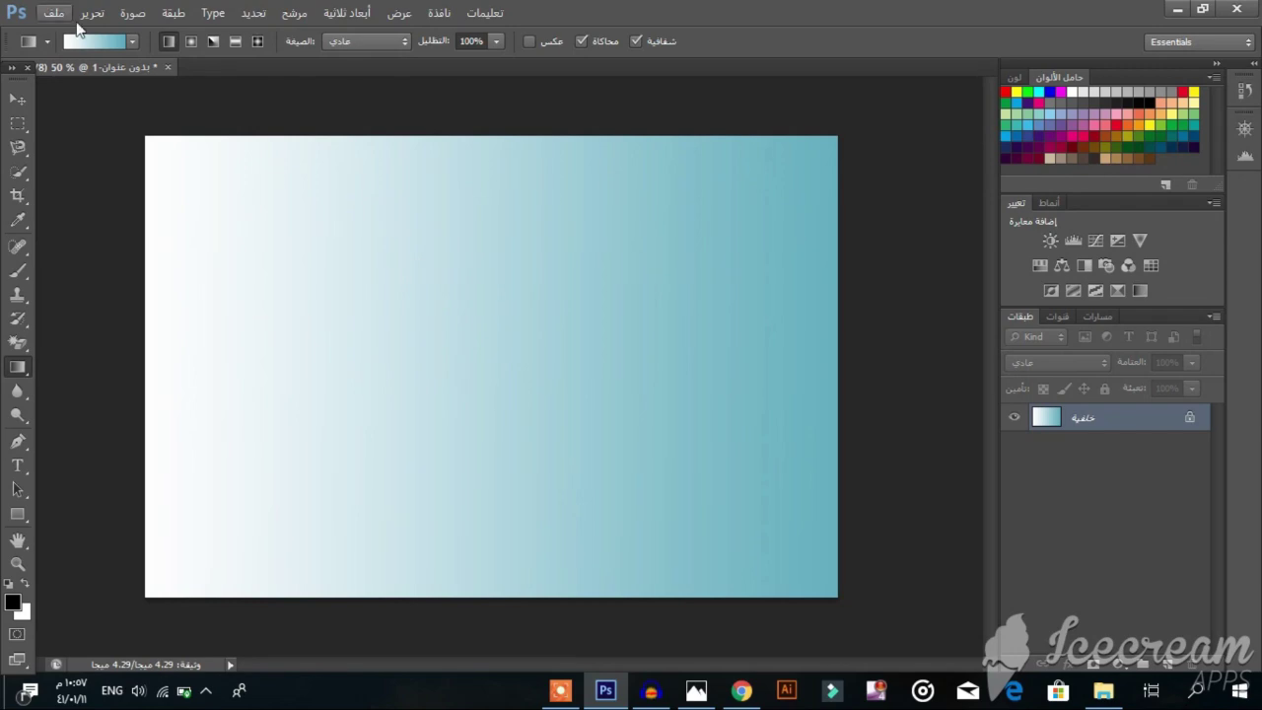
click(104, 40)
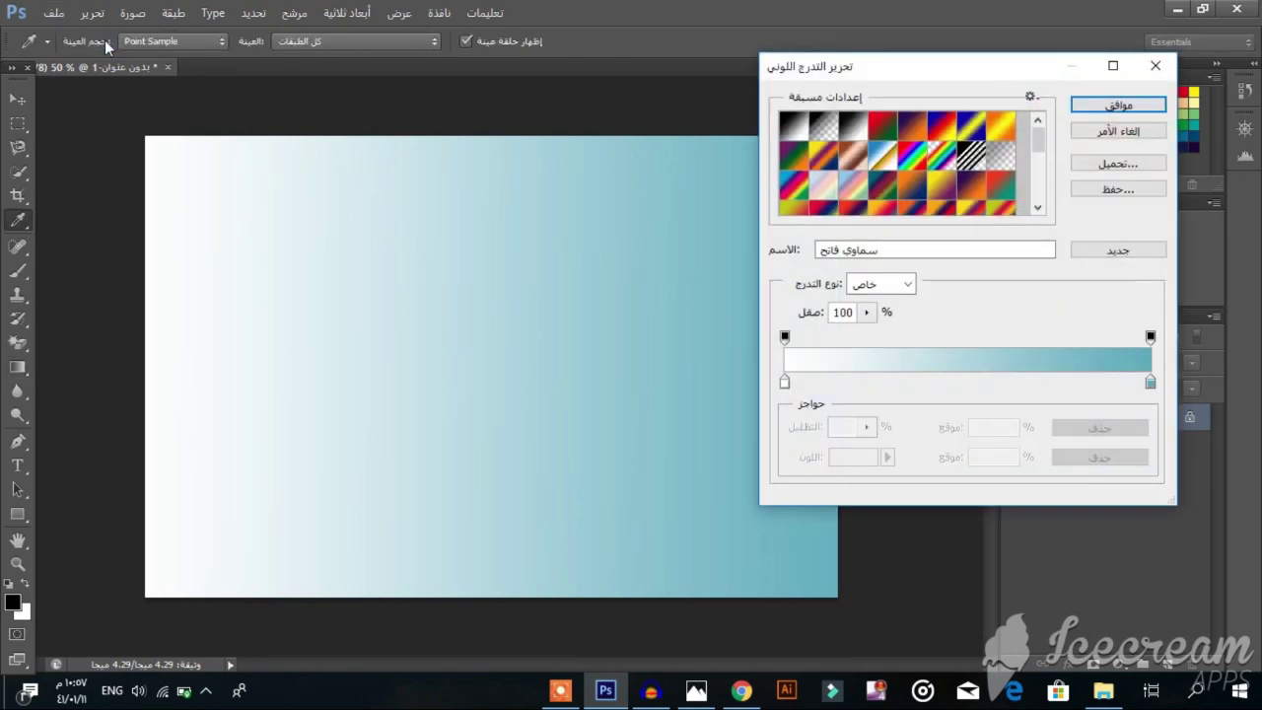
click(1168, 71)
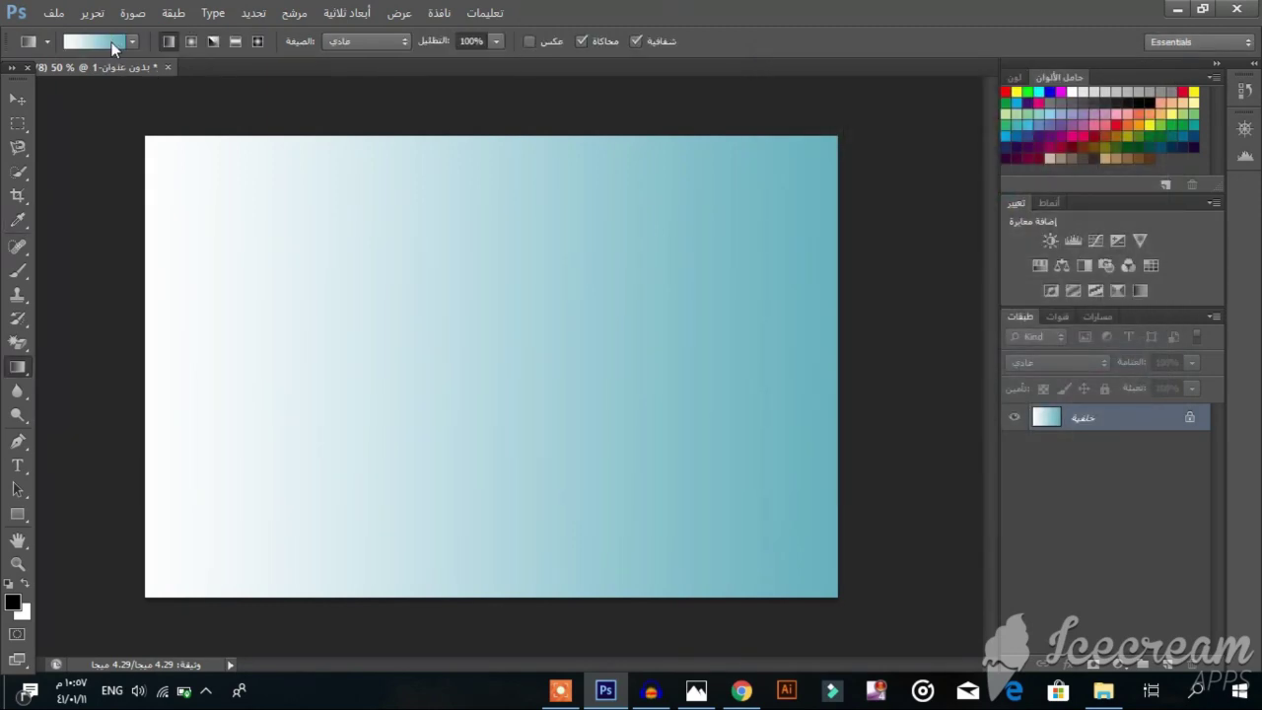
In the Gradient Editor, move the gradient's white colour stop to about 49% and add another white stop at 0%
click(112, 43)
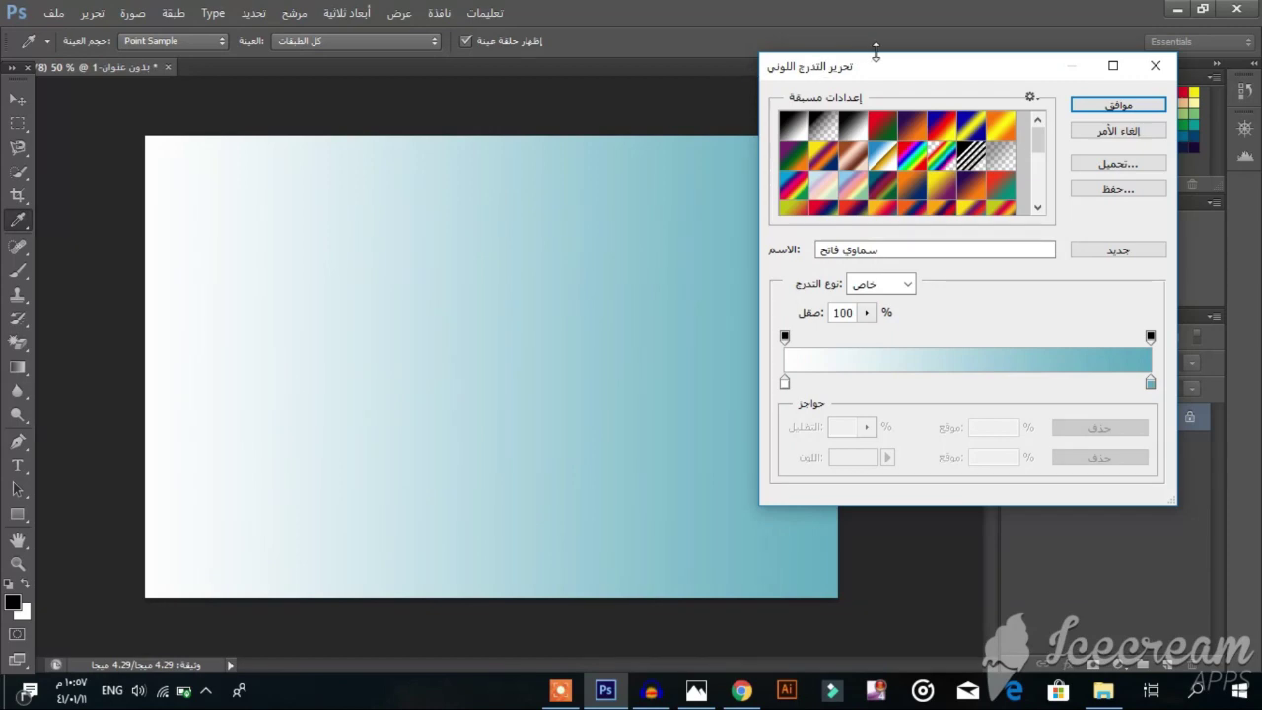
drag(882, 65, 347, 87)
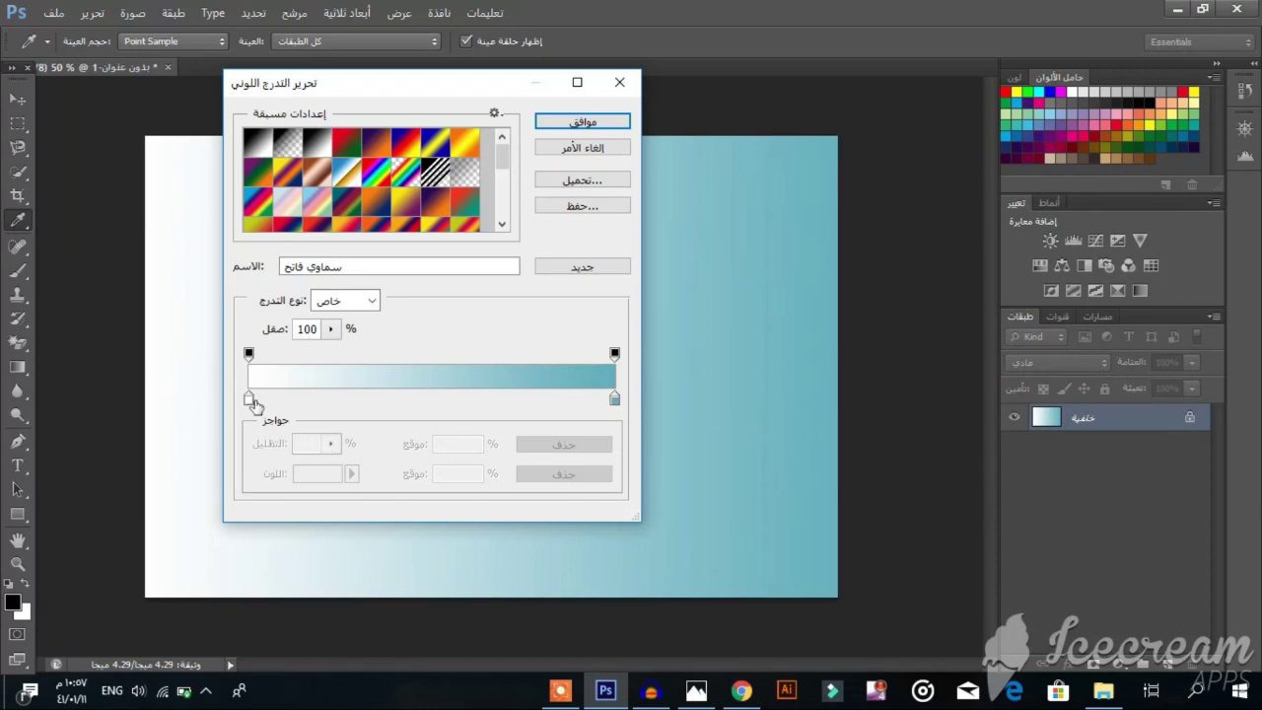
drag(249, 399, 427, 413)
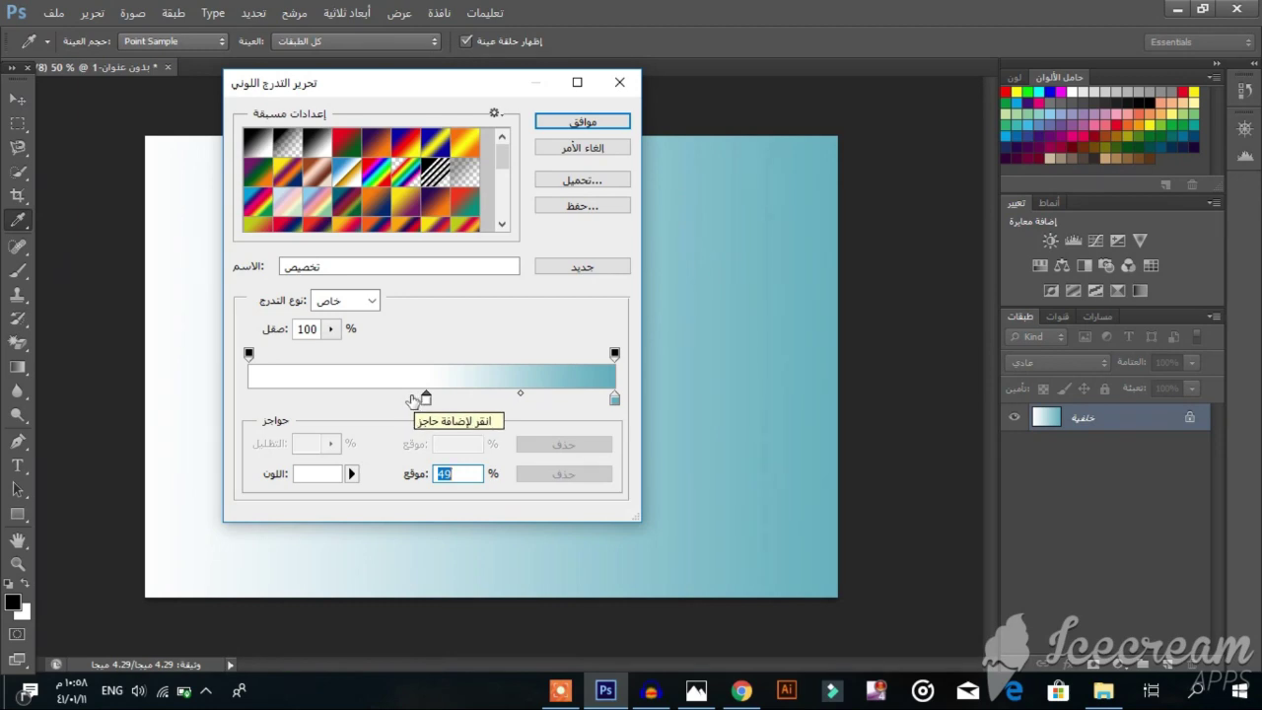
drag(411, 399, 249, 397)
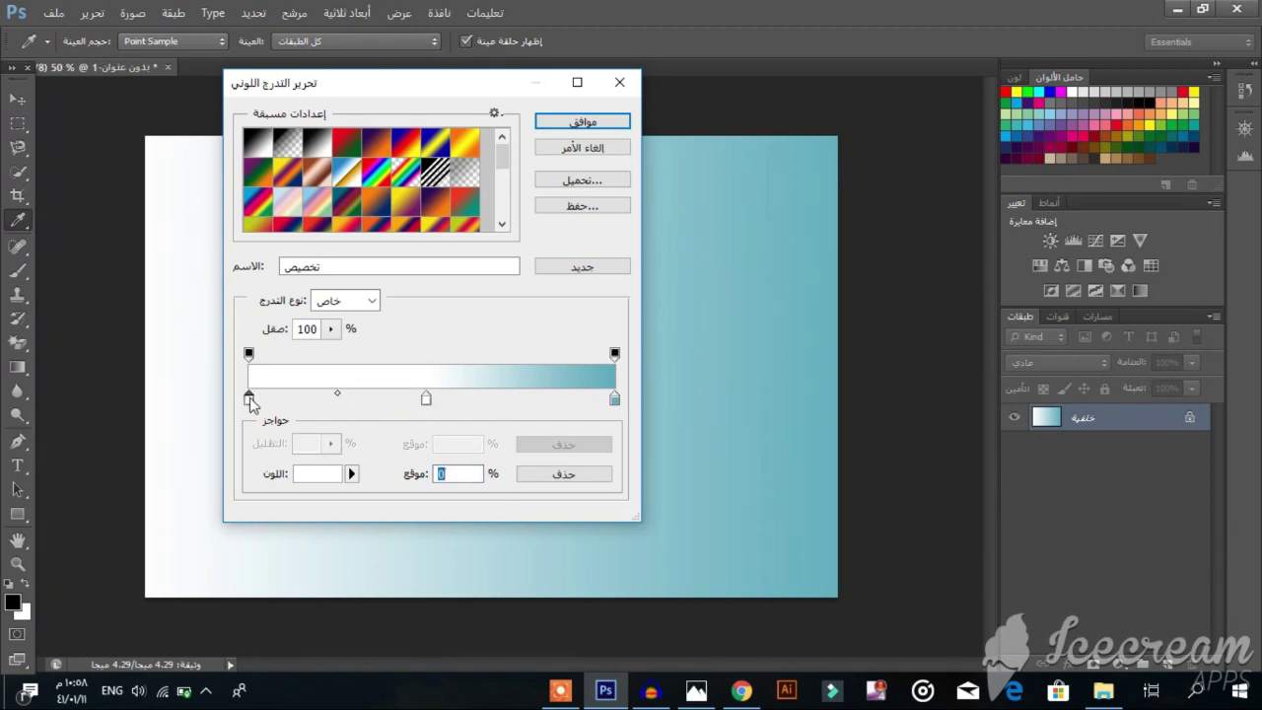
Recolour the 0% stop with teal #6bb2c2 sampled from the canvas and shift the middle white stop to 51%
double_click(250, 398)
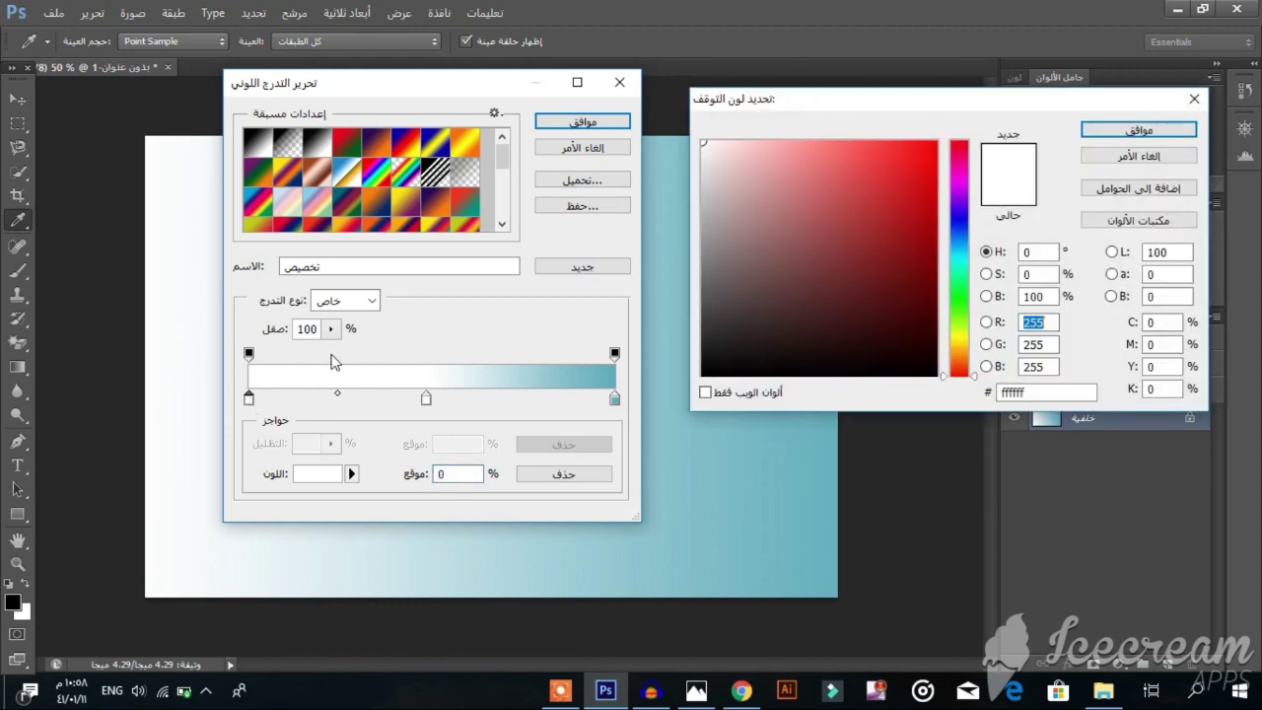
click(779, 433)
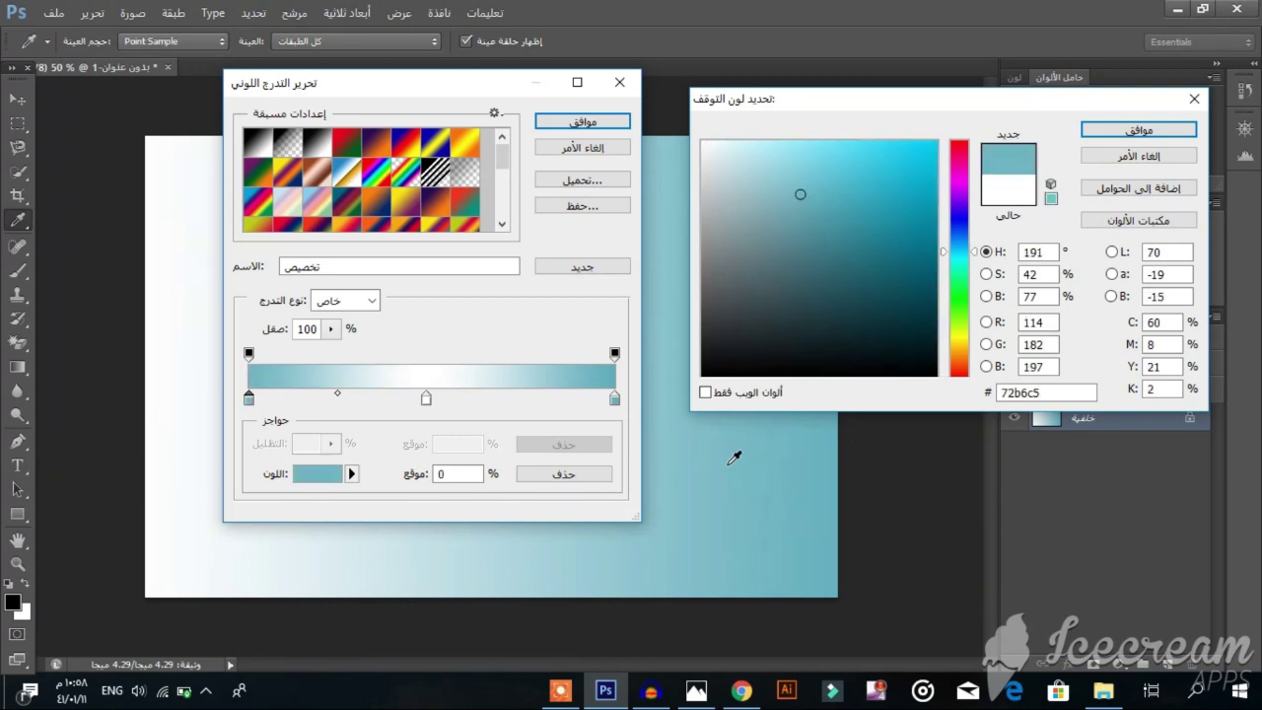
click(828, 459)
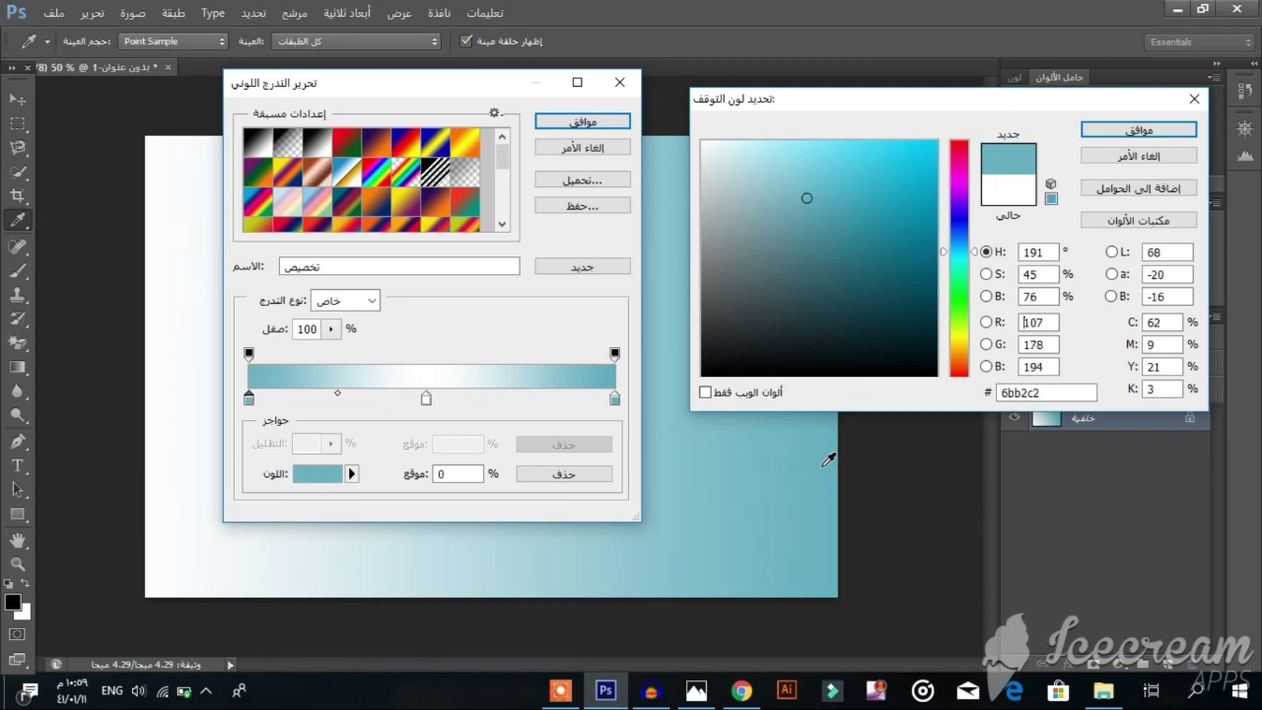
click(1182, 130)
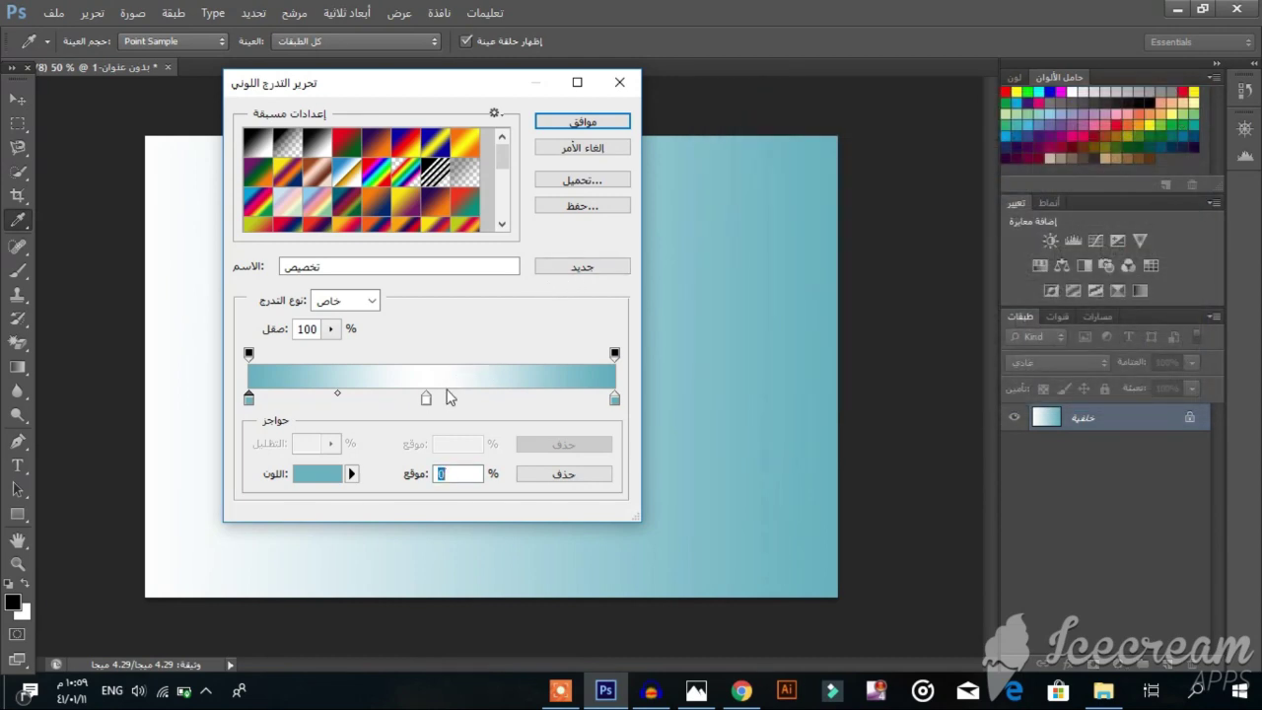
drag(426, 401, 440, 402)
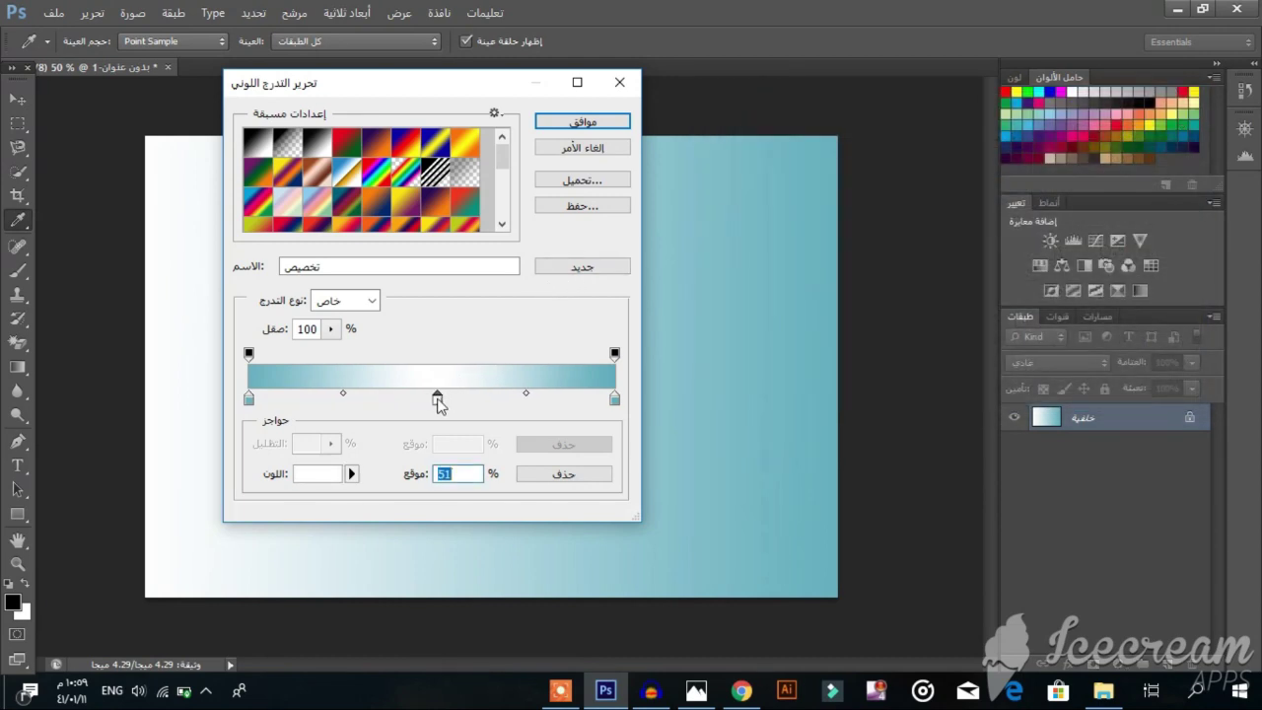
click(611, 122)
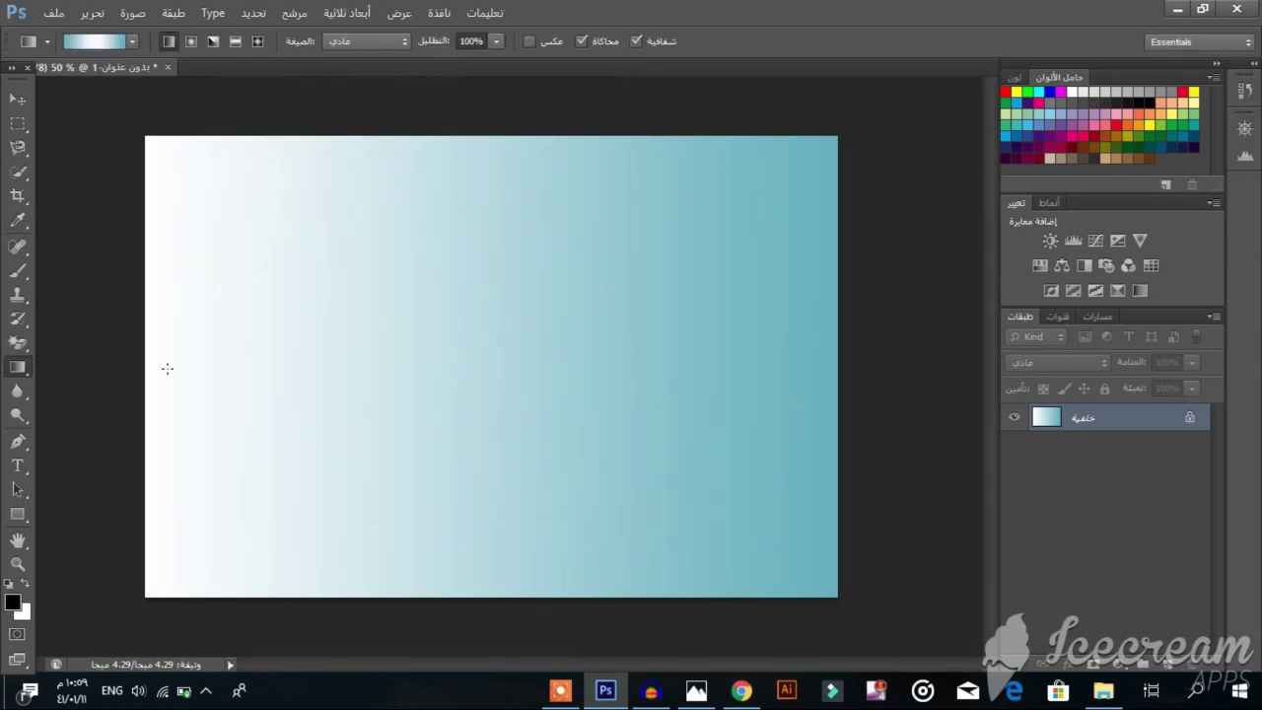
Fill the background layer with the teal-white-teal linear gradient, running horizontally from just inside the canvas's left edge to near its right edge
drag(177, 370, 789, 372)
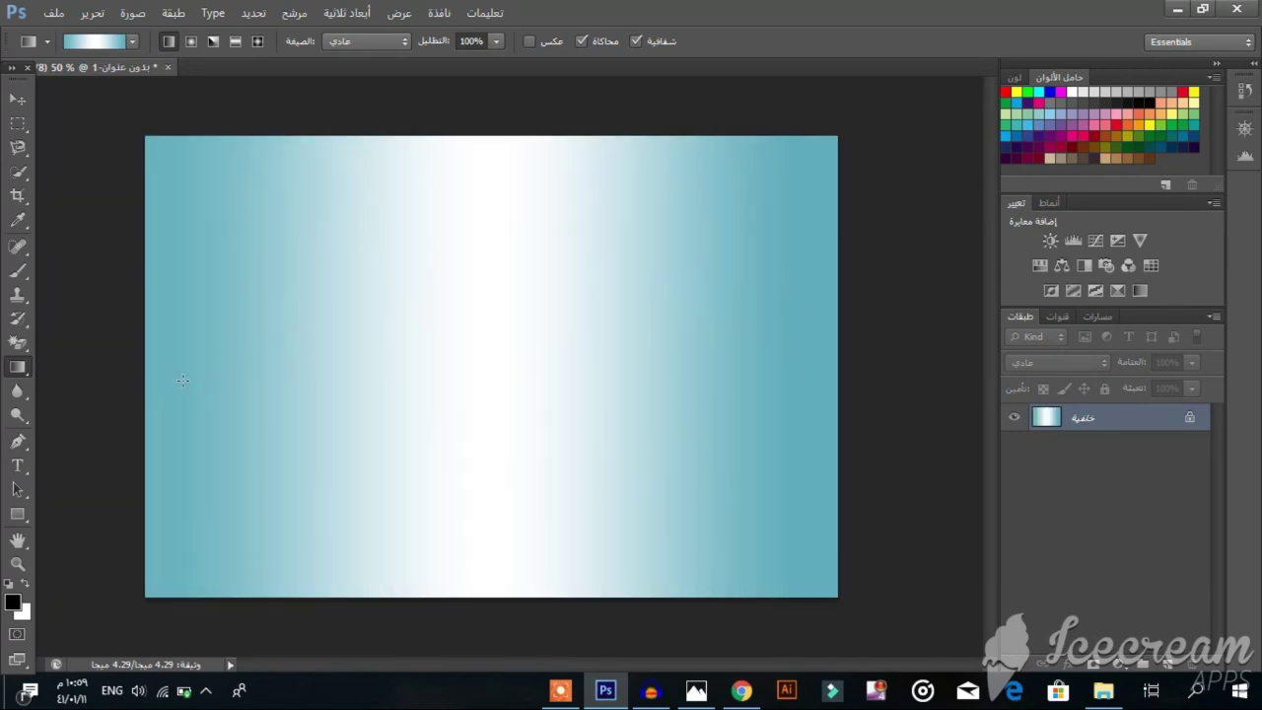
drag(188, 375, 774, 378)
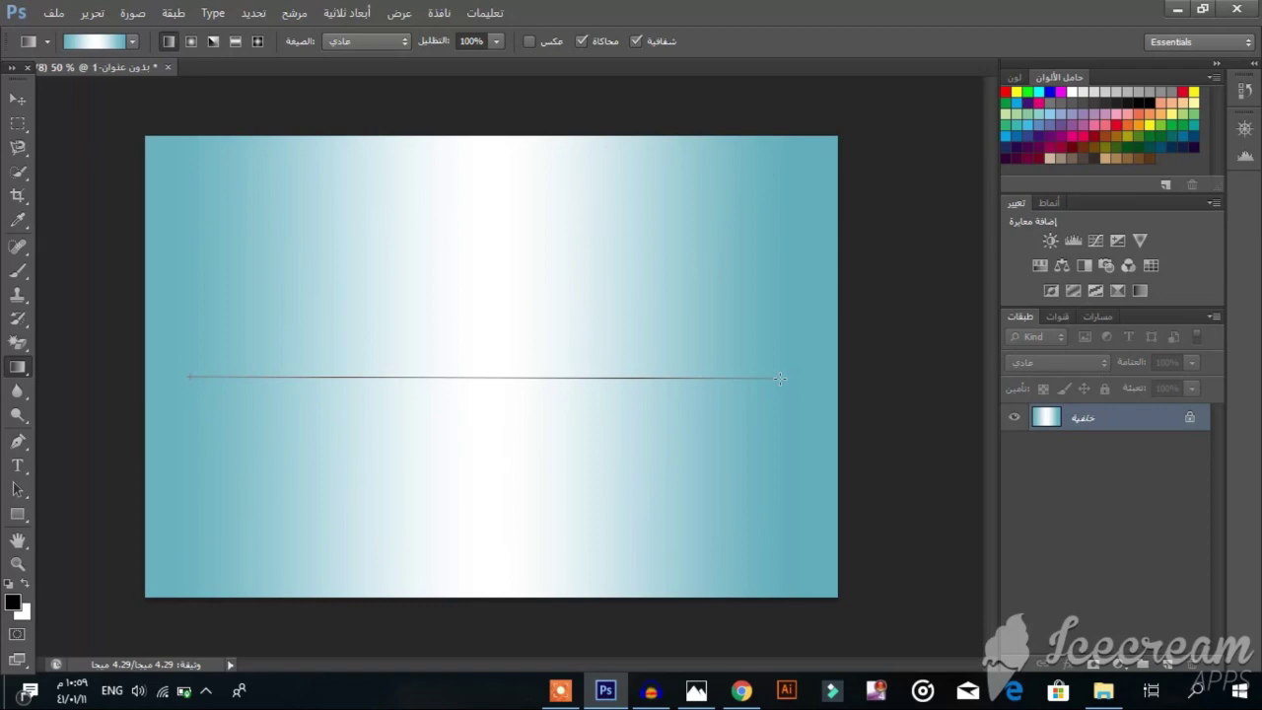
drag(781, 377, 780, 378)
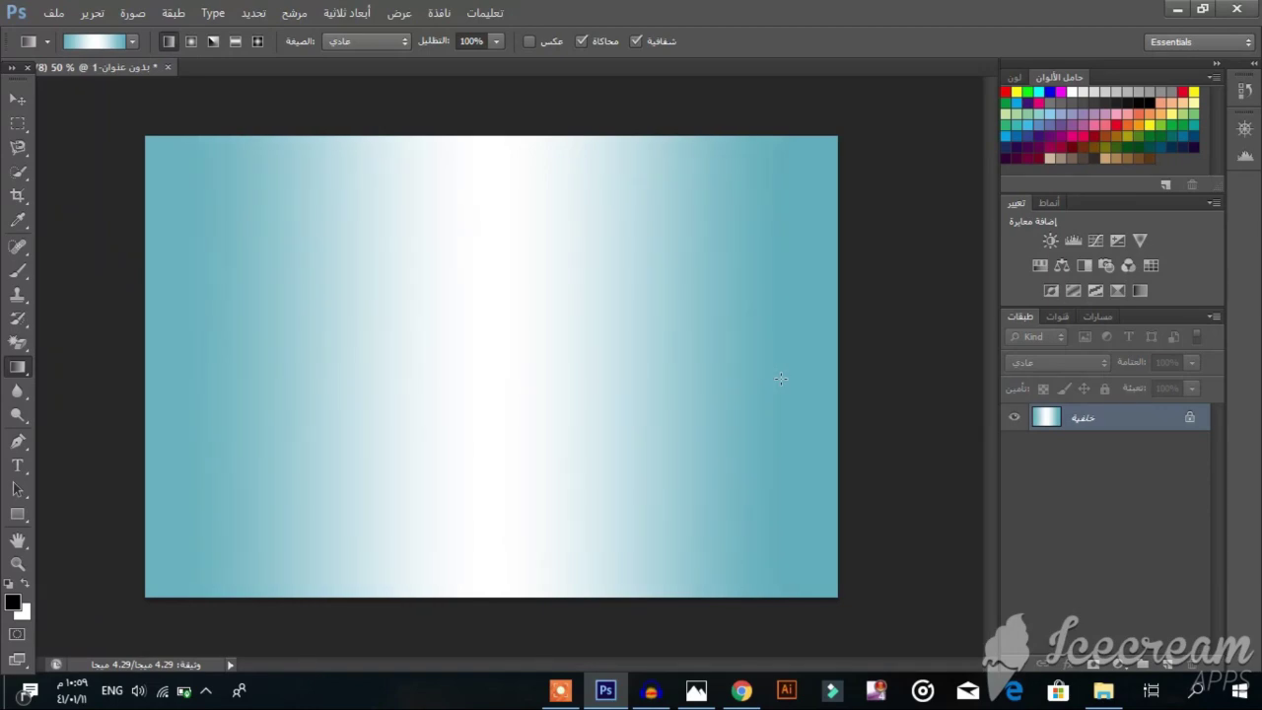
Find the orange picture برتقال in the project folder مجلد جديد (2) and open it in Photoshop as a separate document
click(1103, 690)
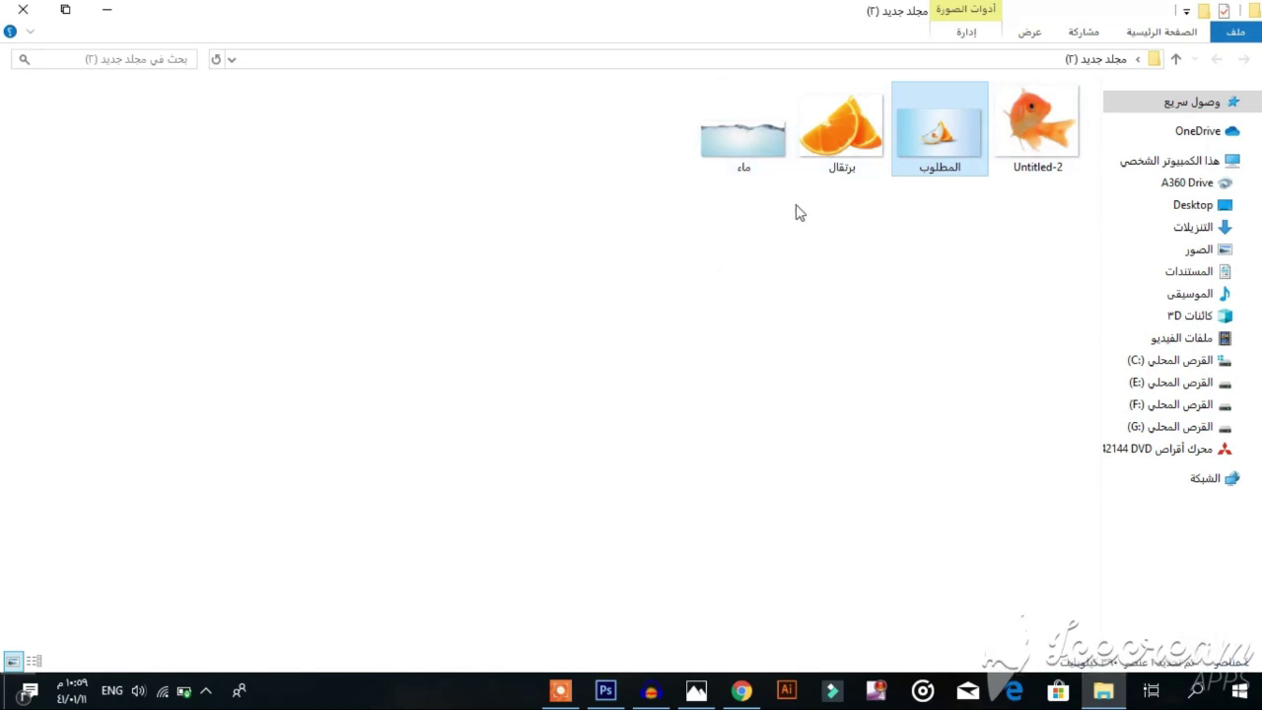
mouse_move(818, 163)
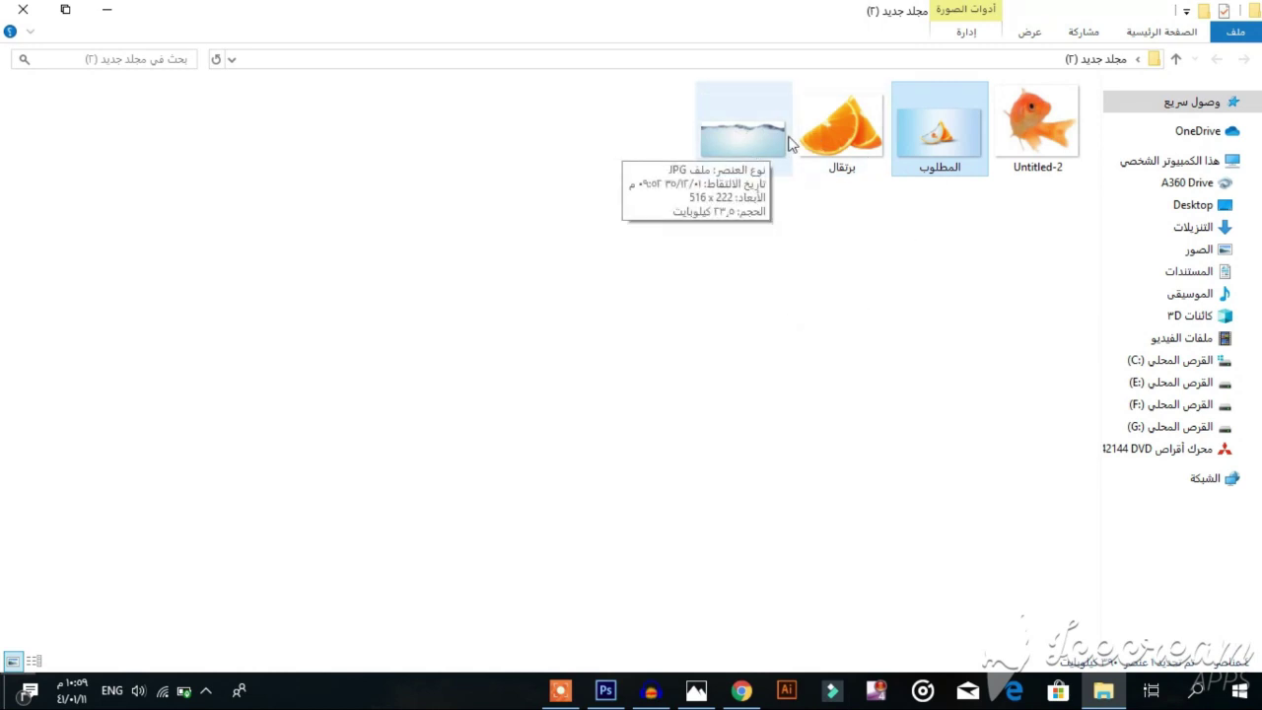
click(865, 122)
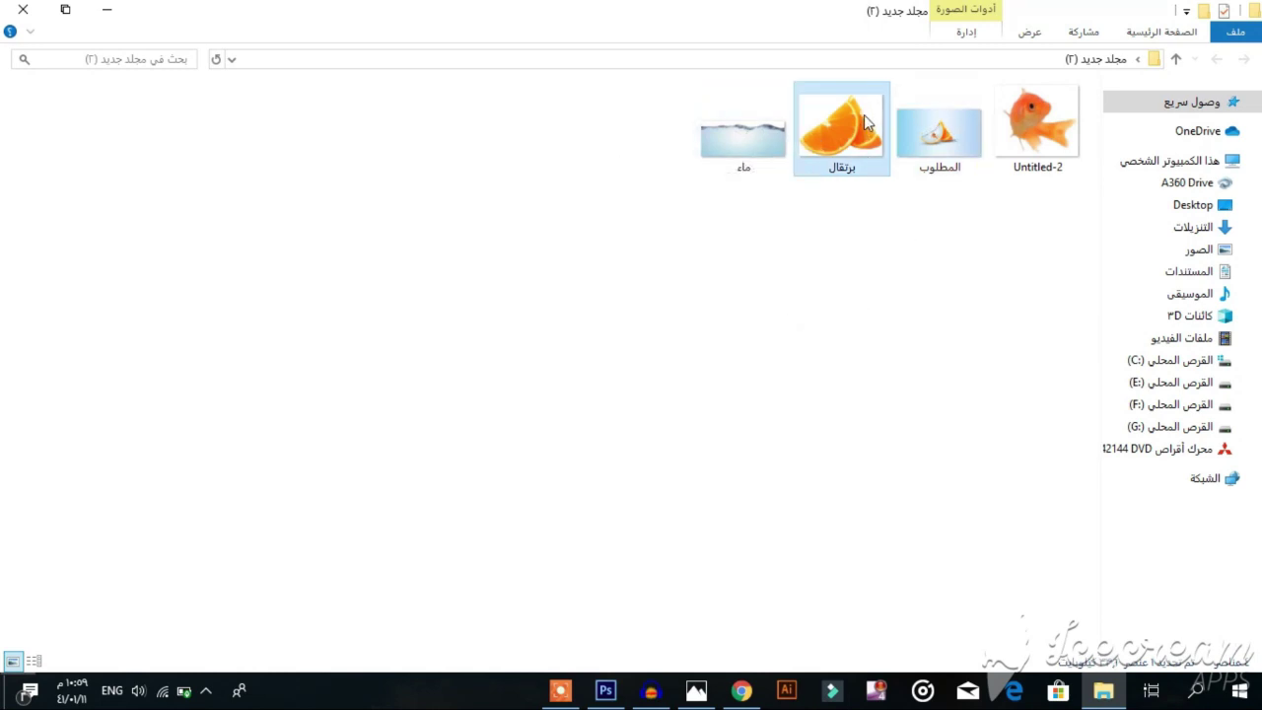
click(605, 690)
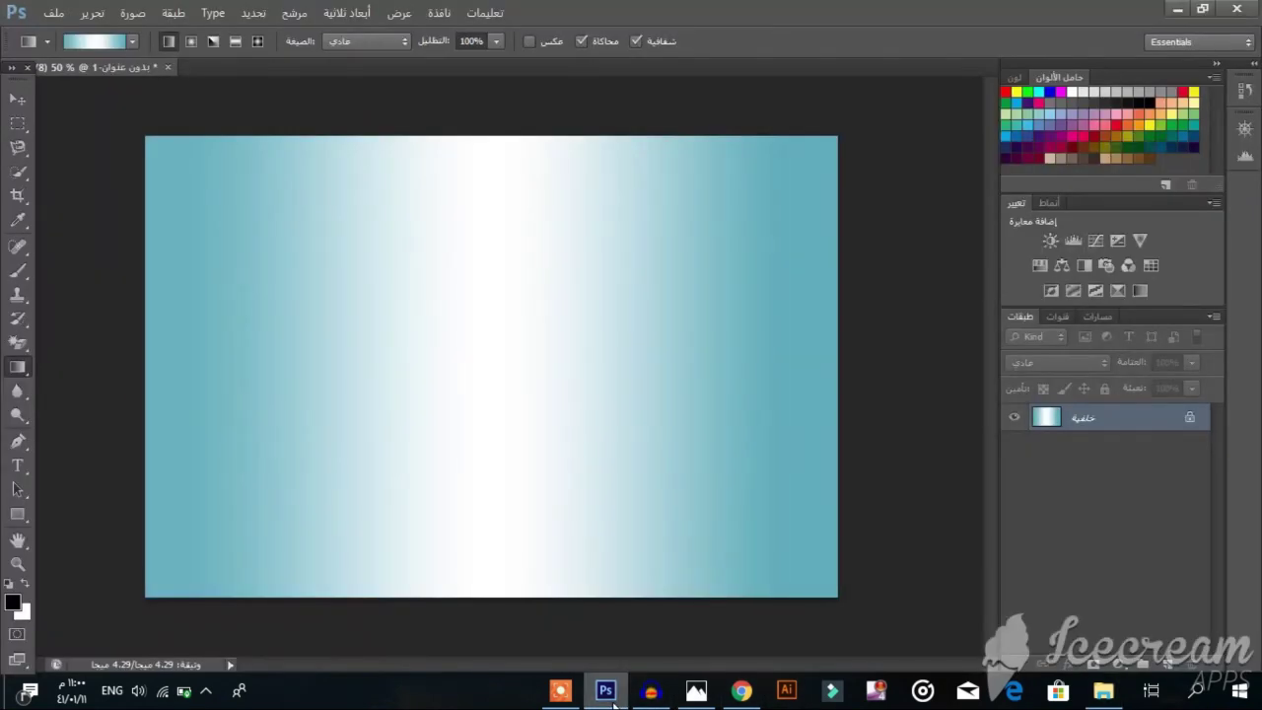
click(63, 10)
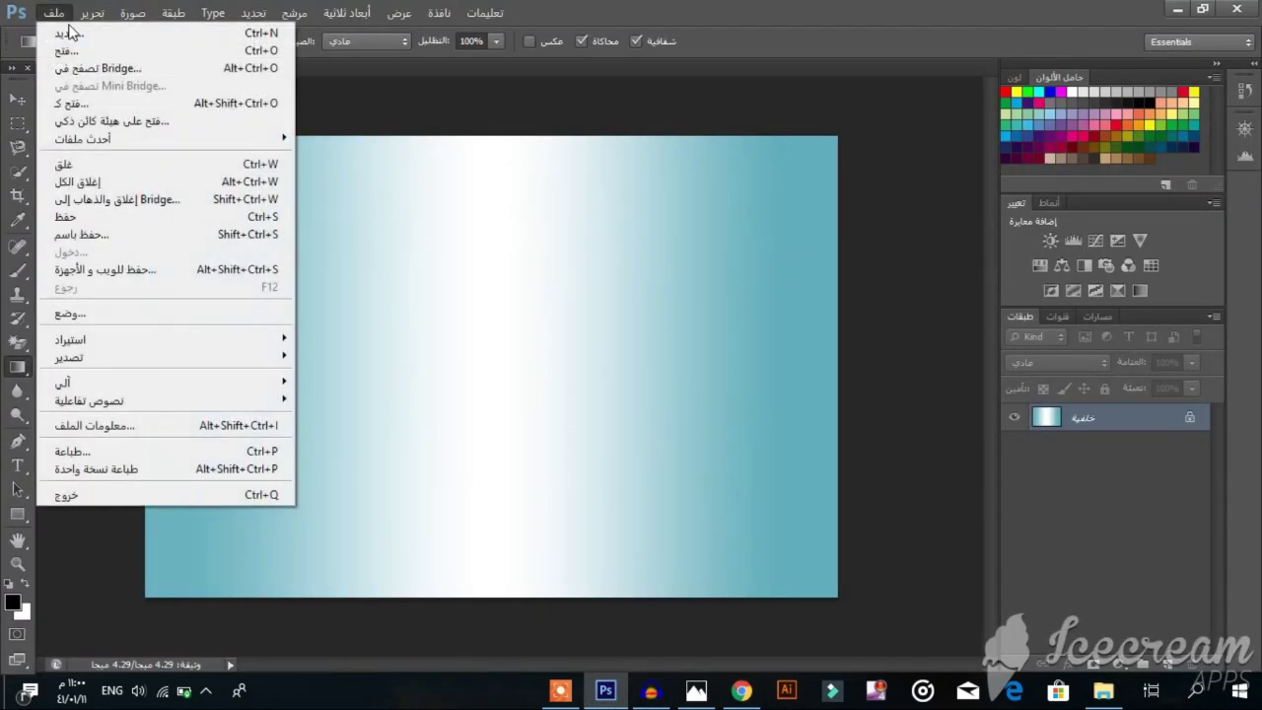
click(73, 55)
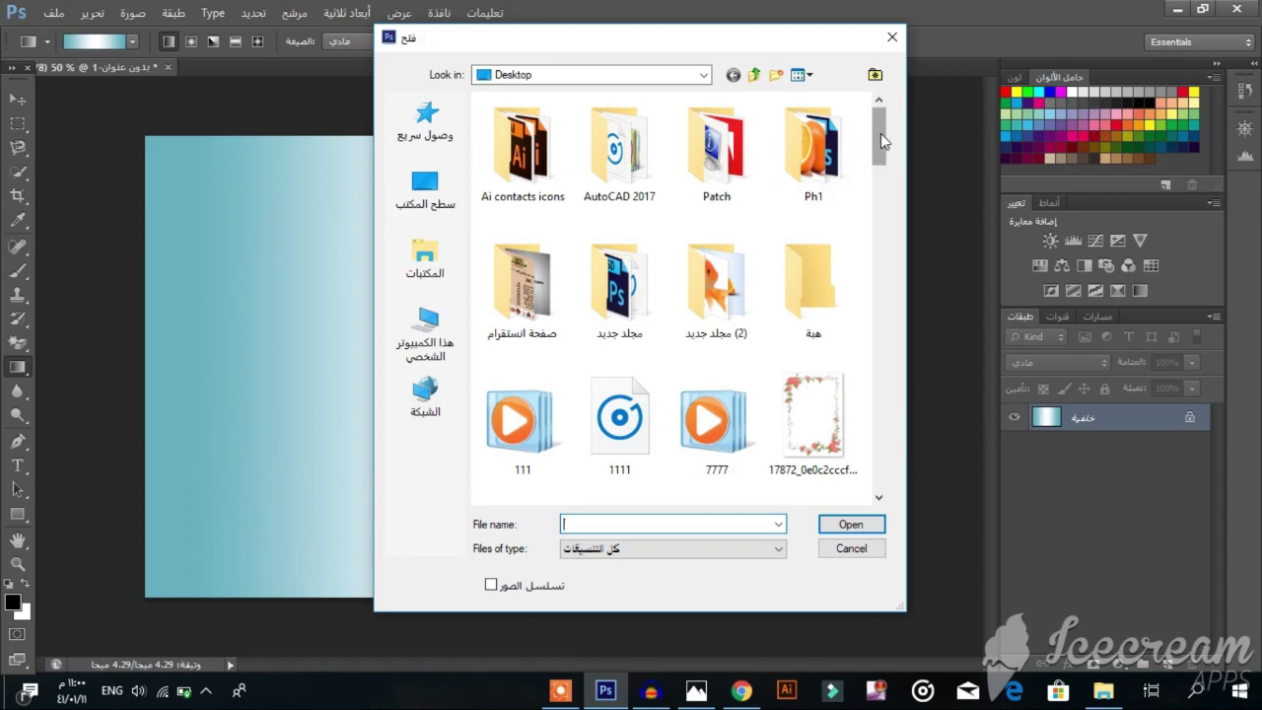
double_click(741, 305)
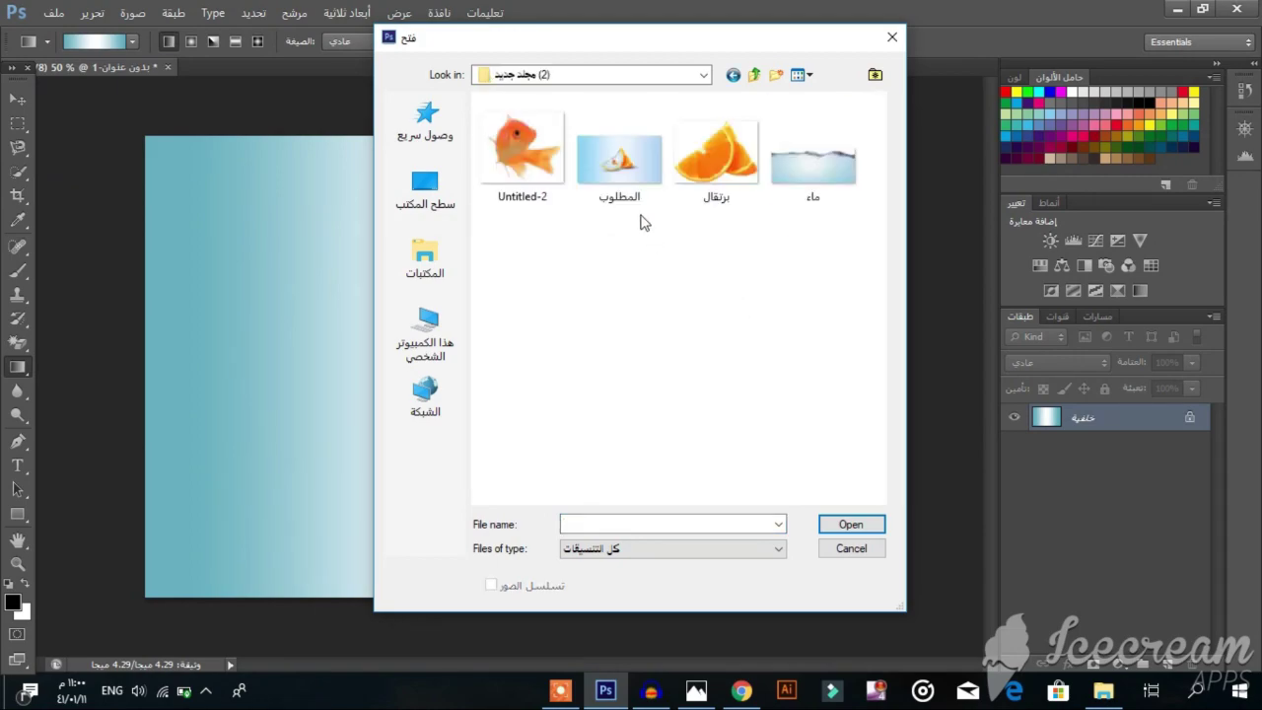
click(695, 192)
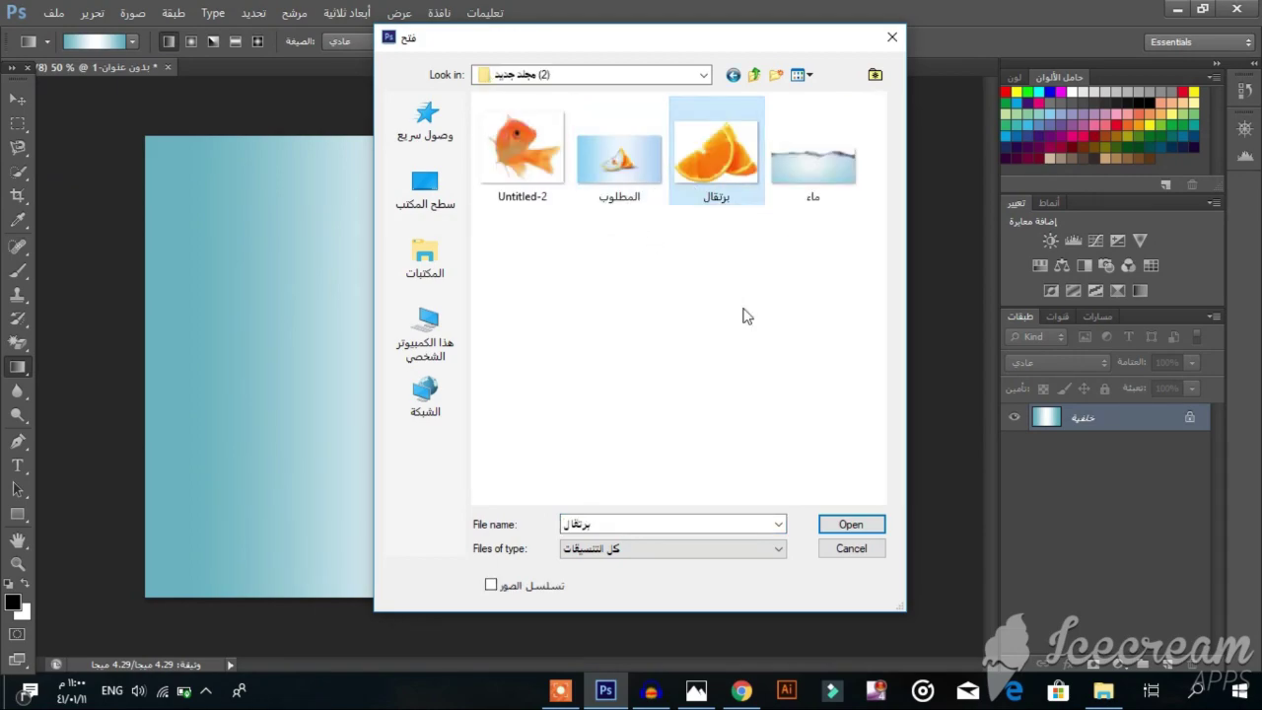
click(848, 524)
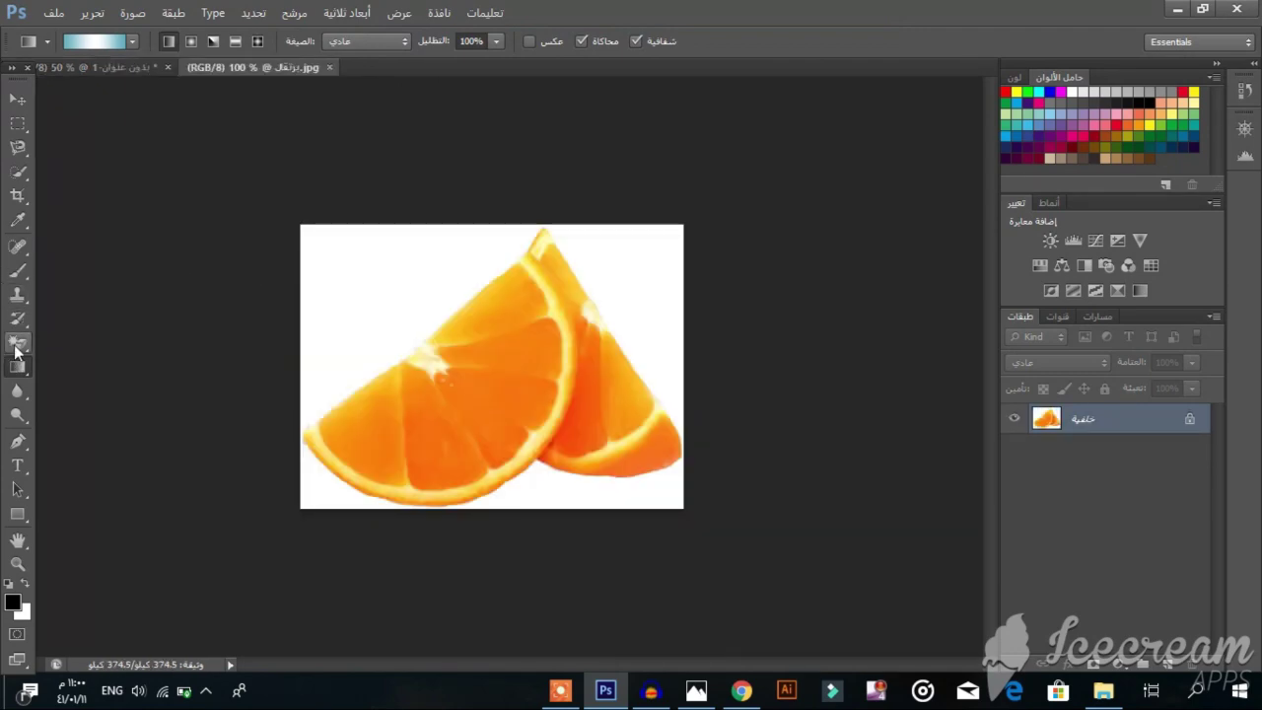
Erase the orange picture's white background with the Magic Eraser and move the cut-out slices into the gradient document
click(16, 345)
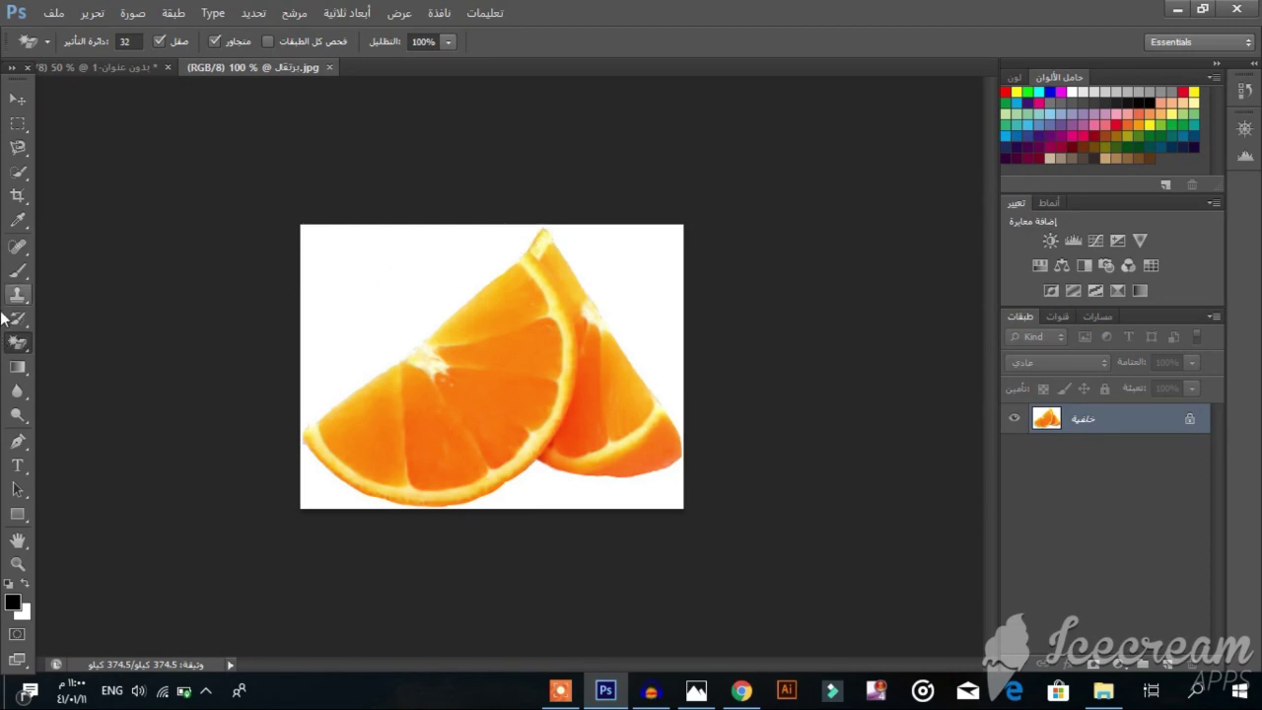
click(14, 344)
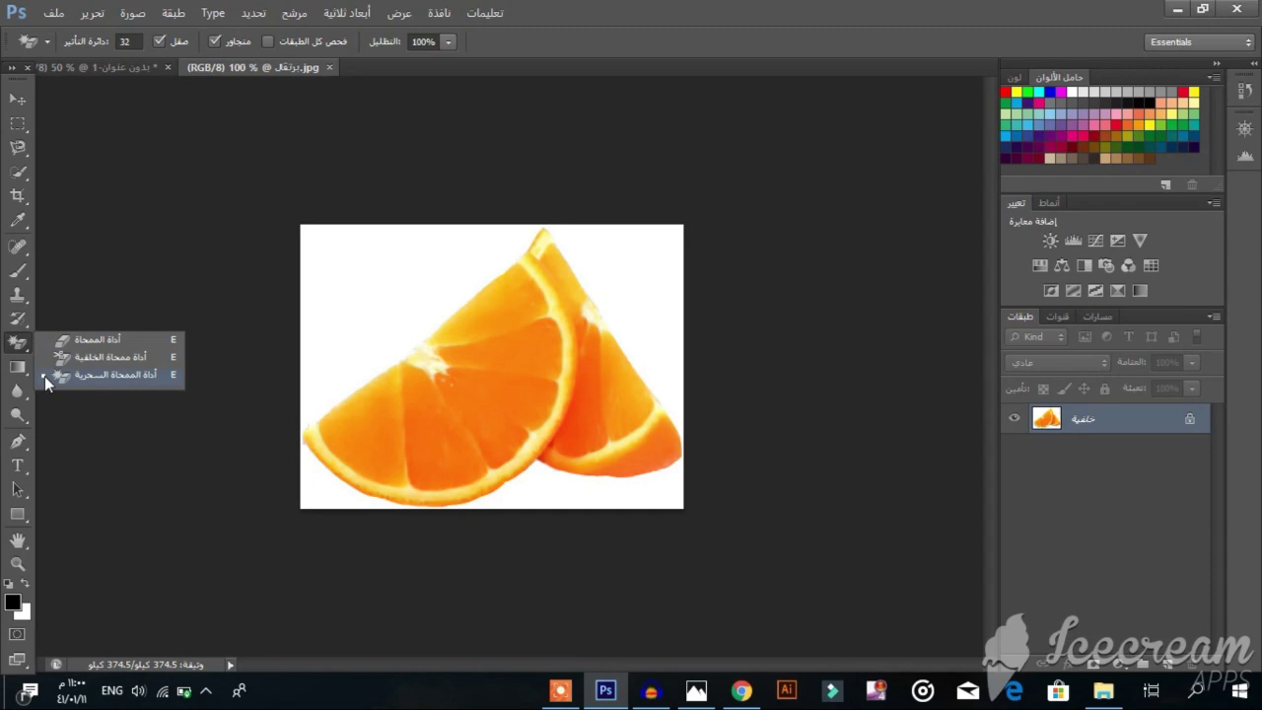
click(45, 376)
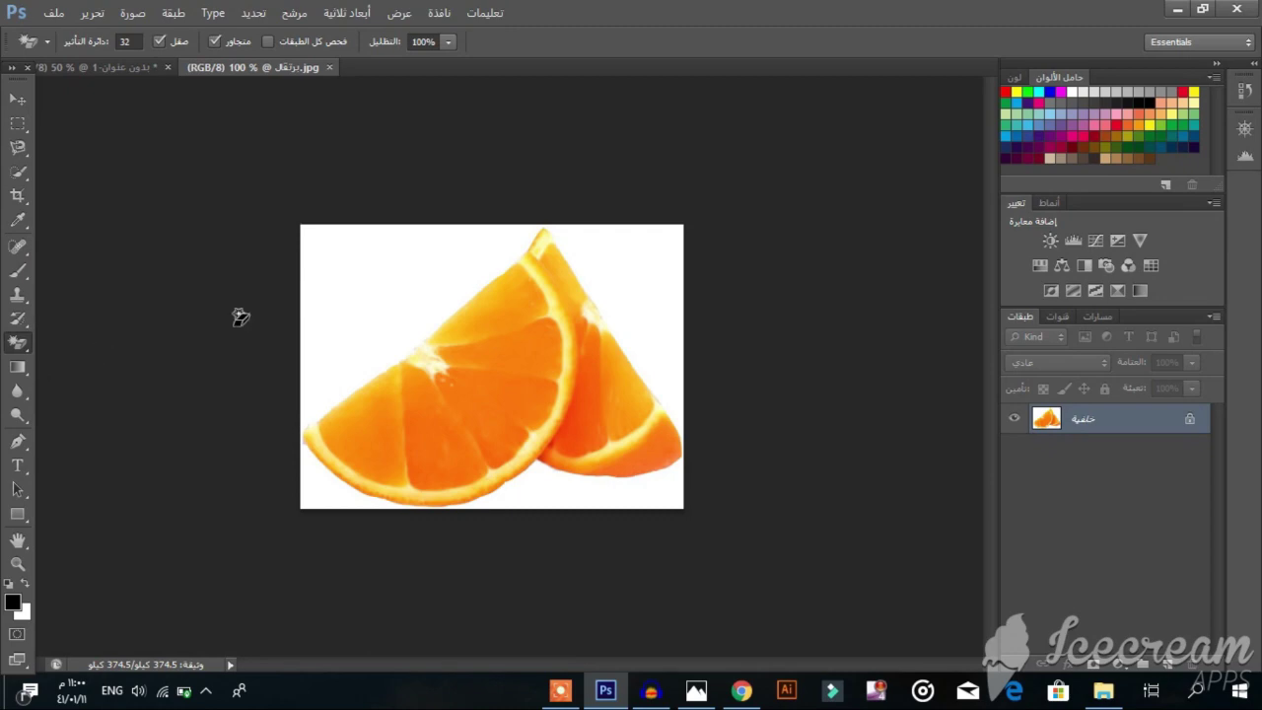
click(362, 284)
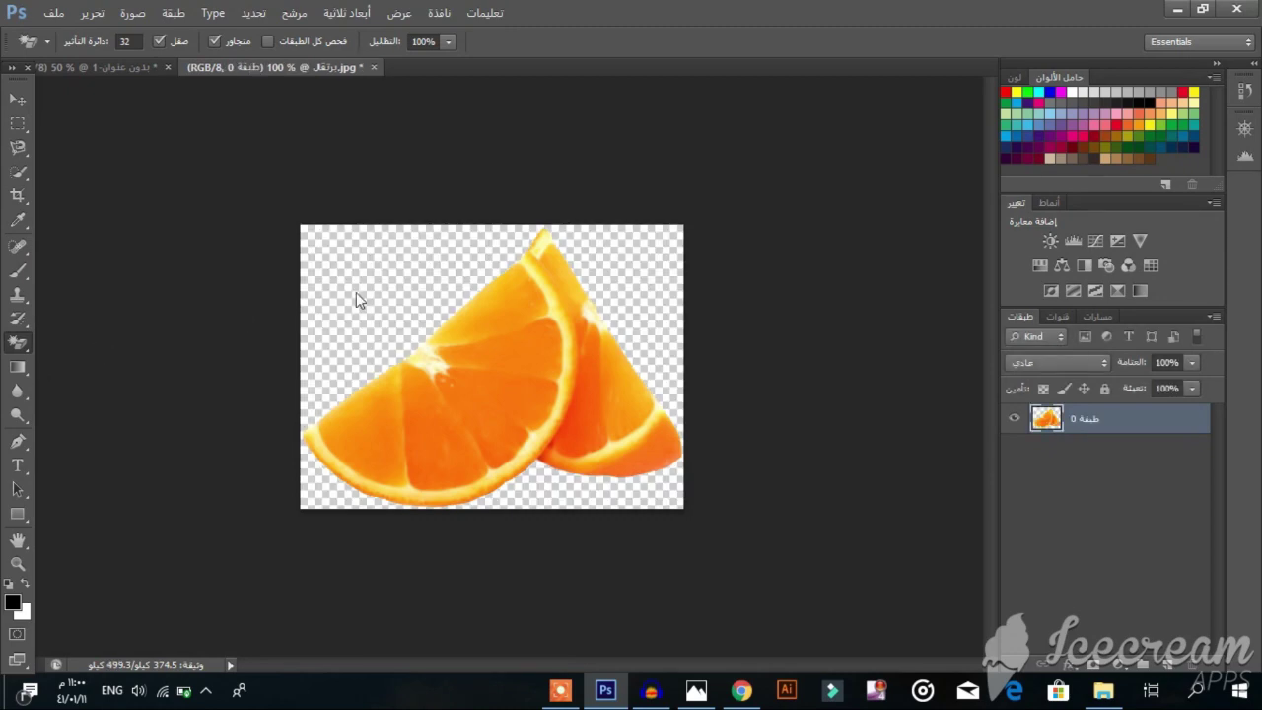
click(15, 112)
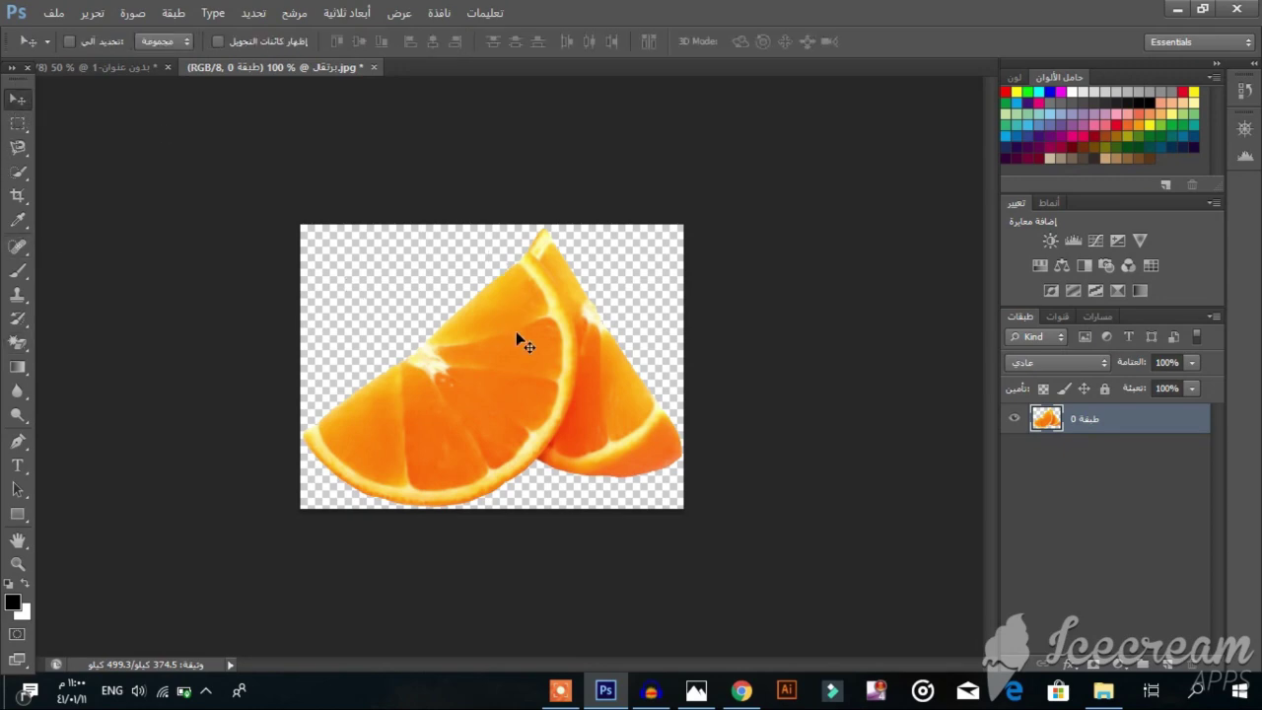
drag(518, 337, 493, 357)
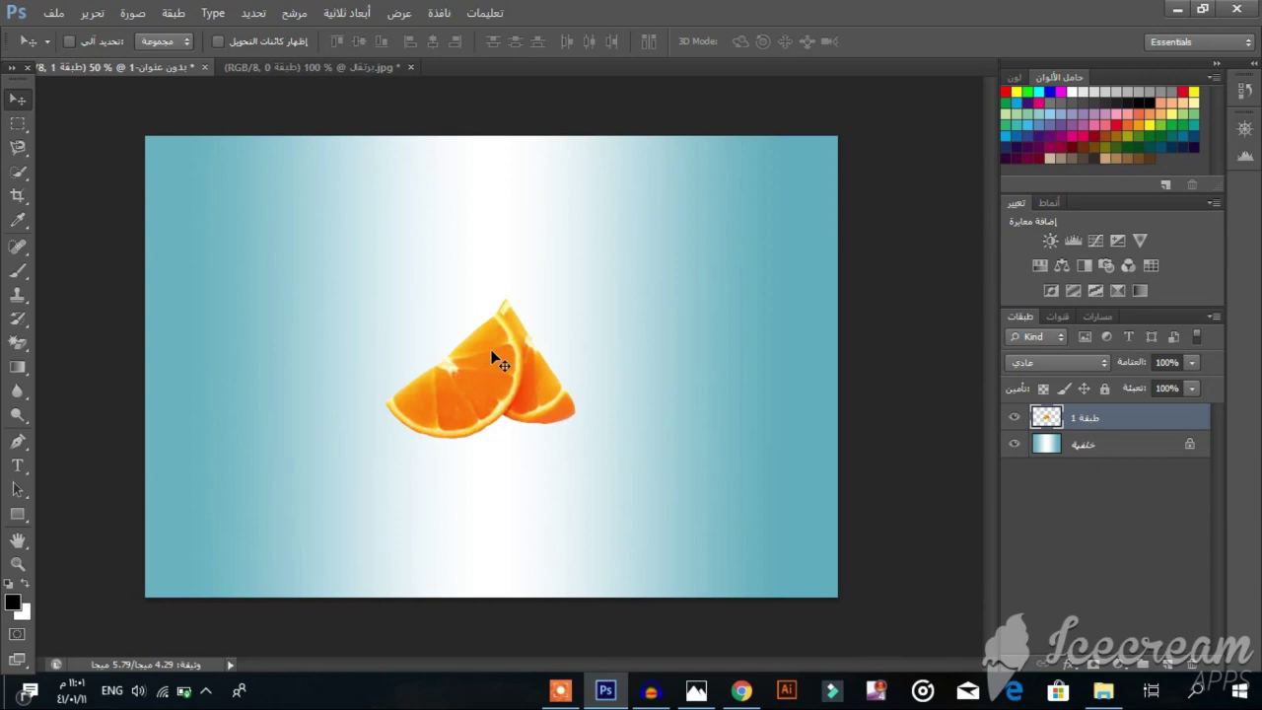
Scale the orange layer up to about 156% and reposition it near the middle of the canvas
key(ctrl+t)
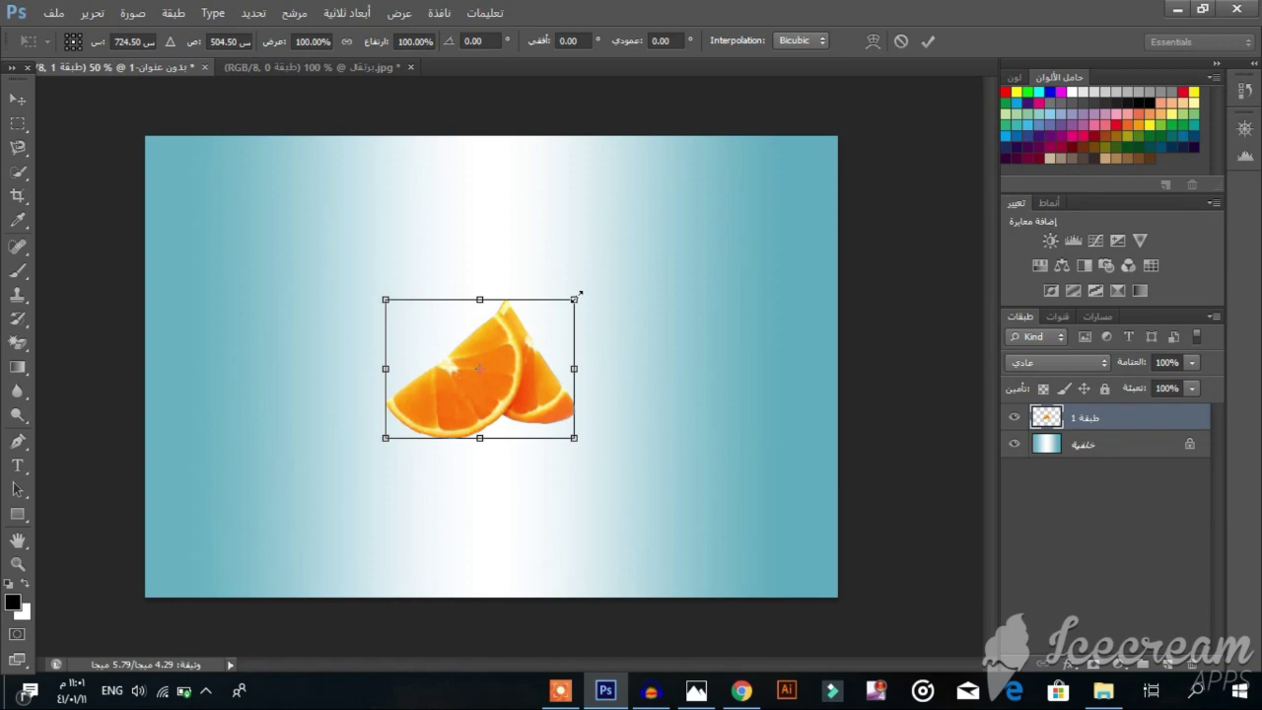
drag(577, 295, 682, 219)
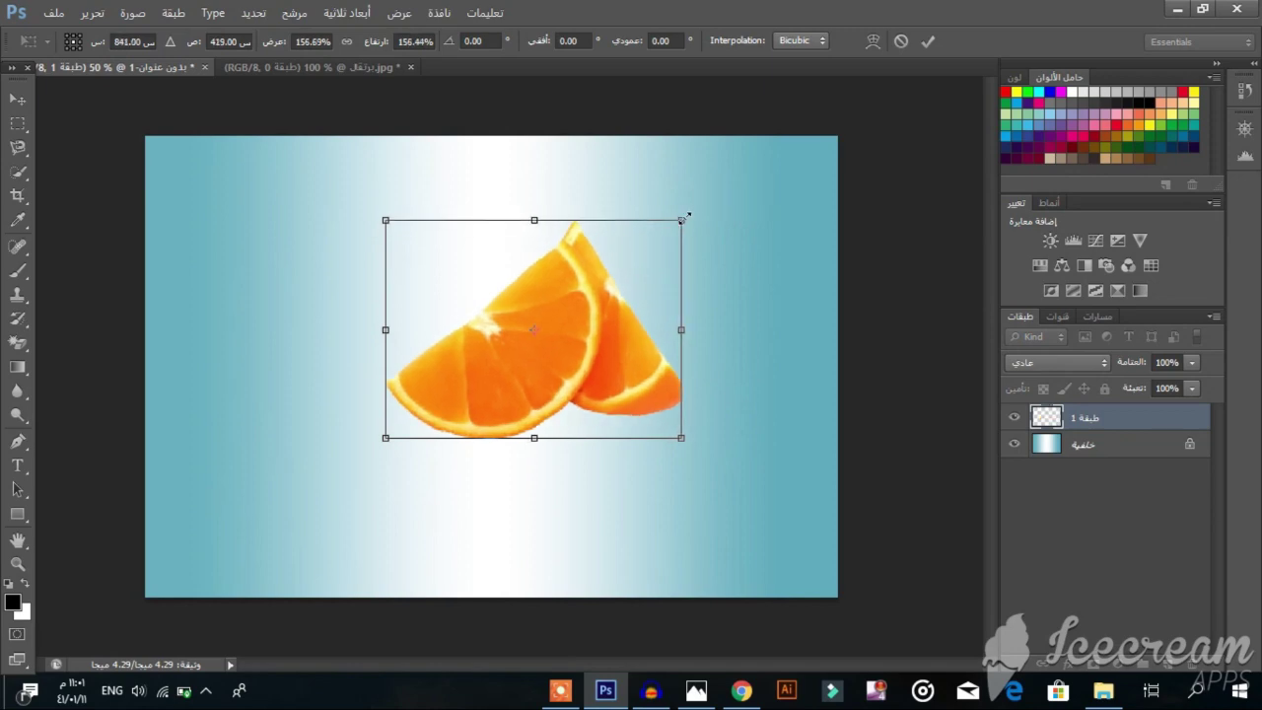
key(Return)
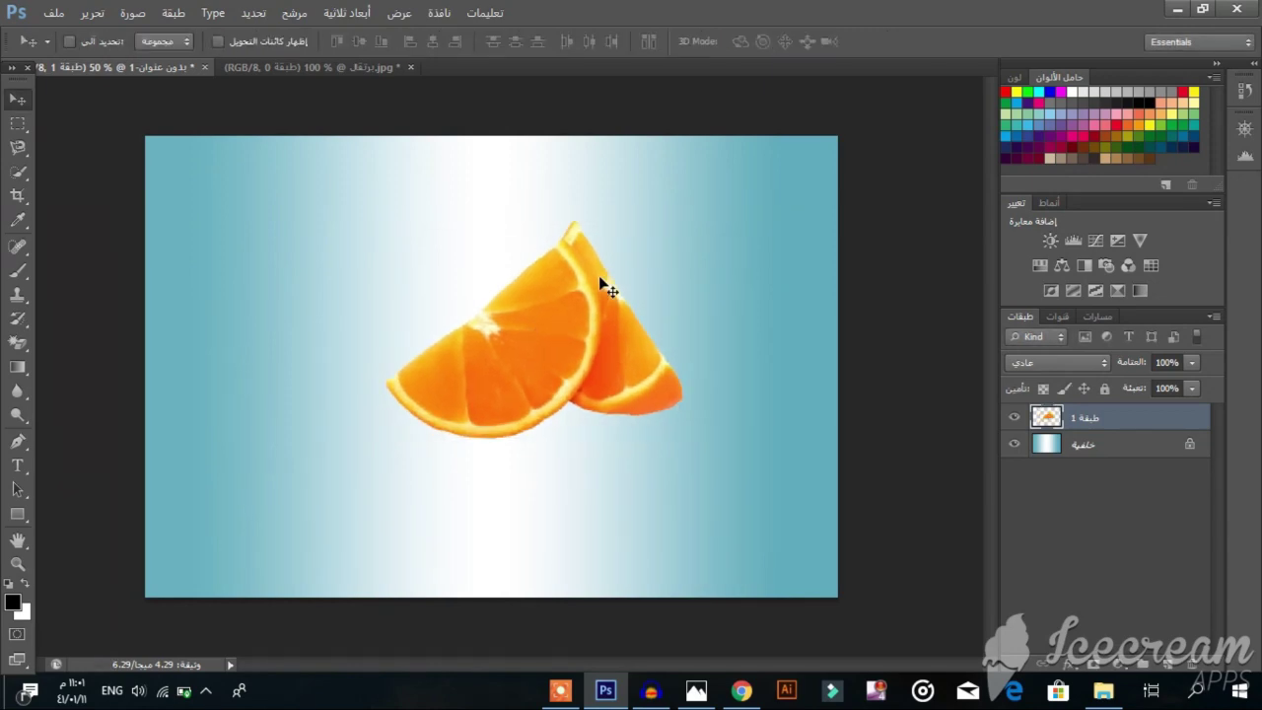
drag(589, 311, 539, 335)
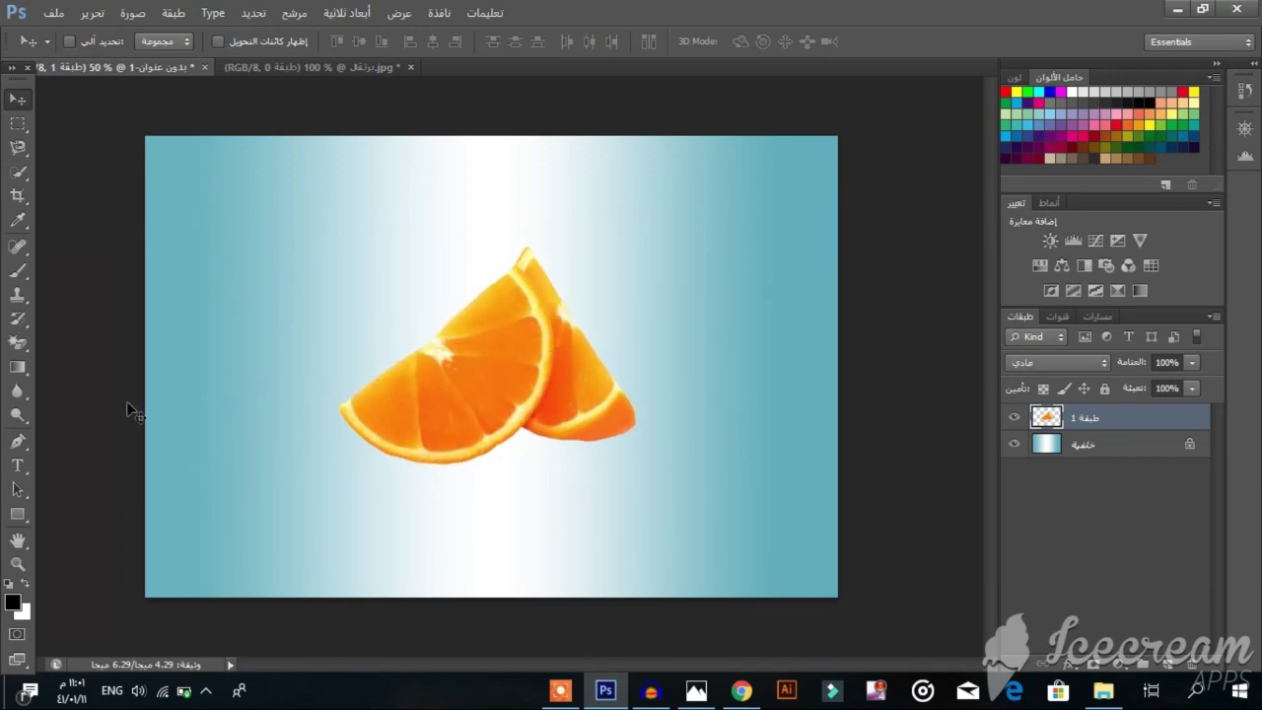
Check the reference picture, outline the front orange slice's flesh inside its rind with the Magnetic Lasso, and delete it from the orange layer
click(695, 690)
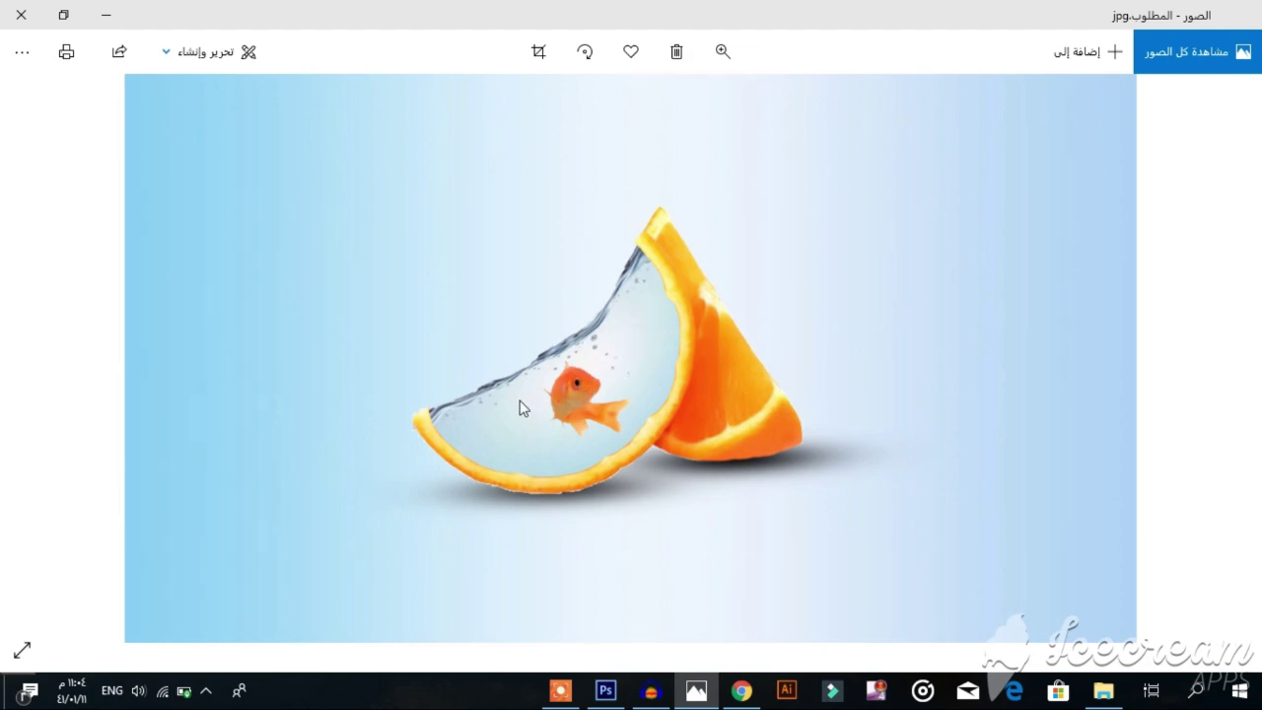
click(610, 692)
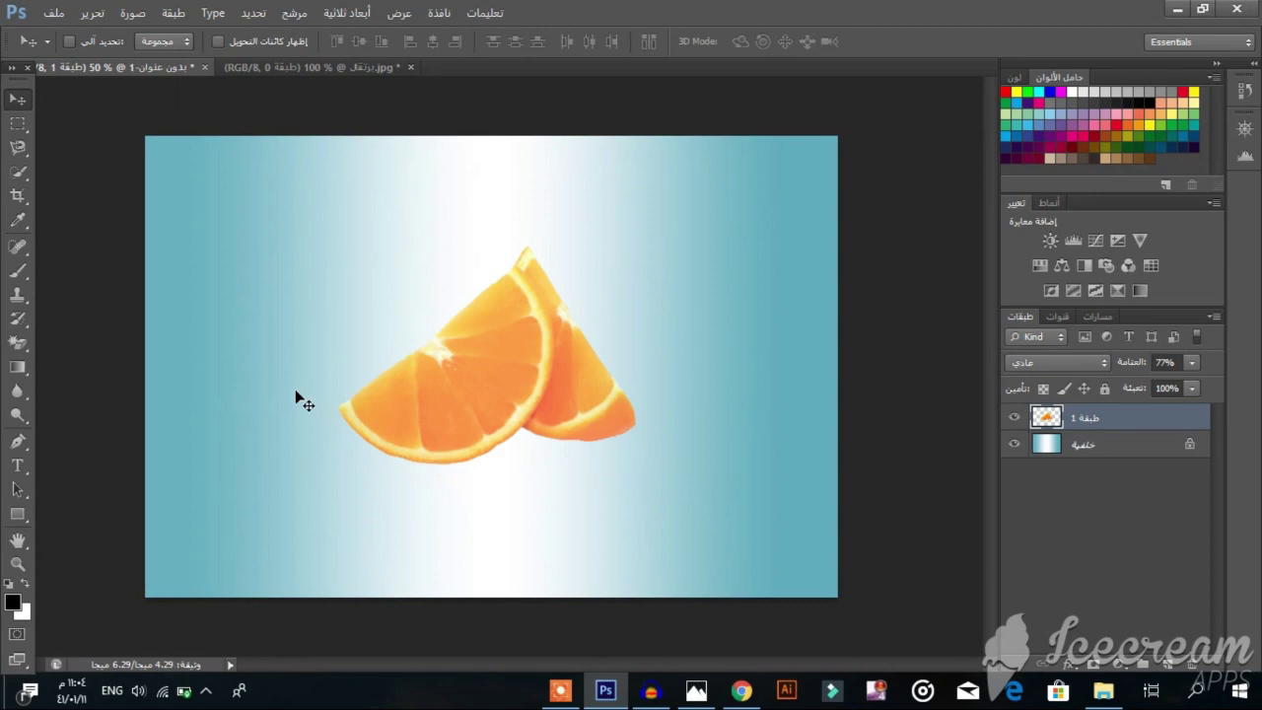
click(18, 146)
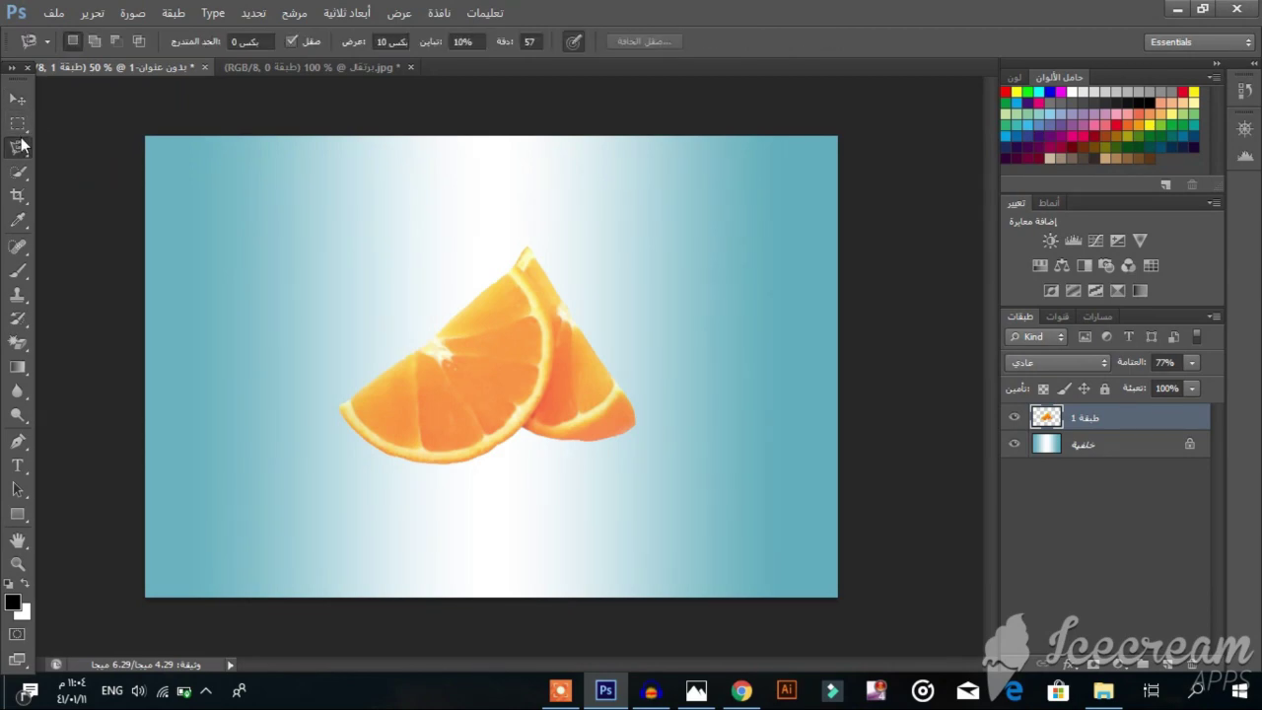
click(508, 273)
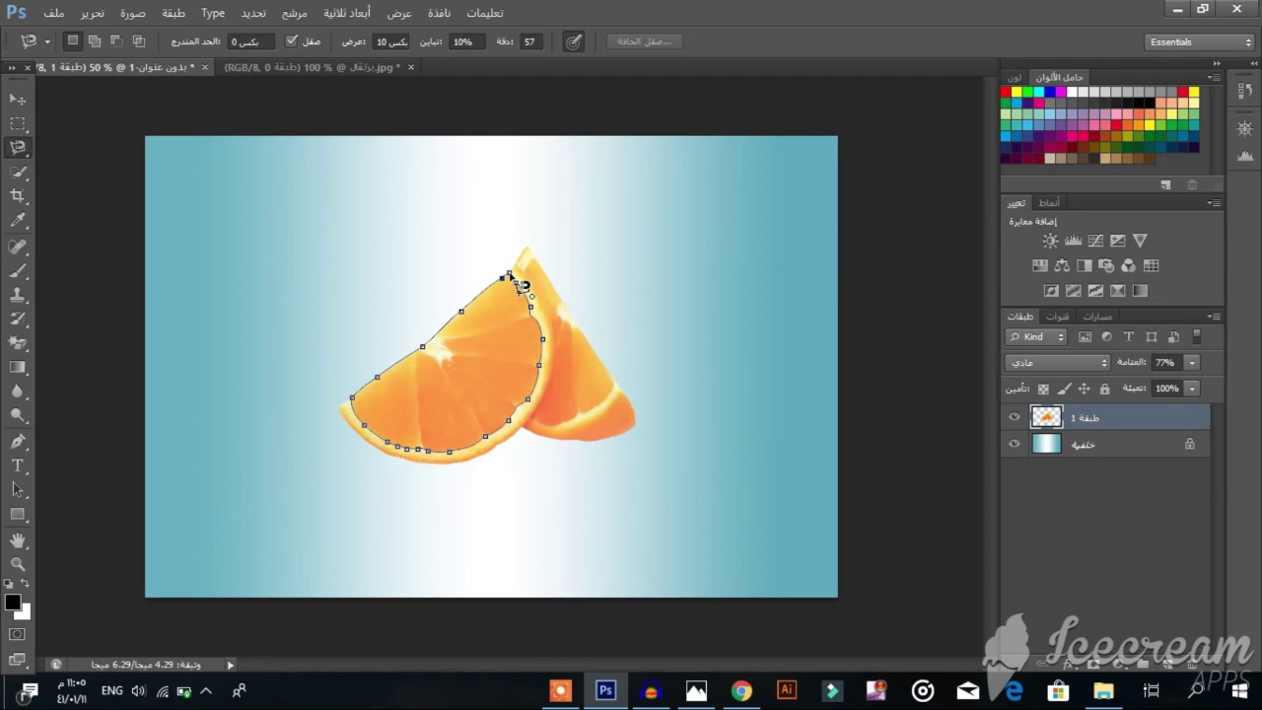
click(512, 278)
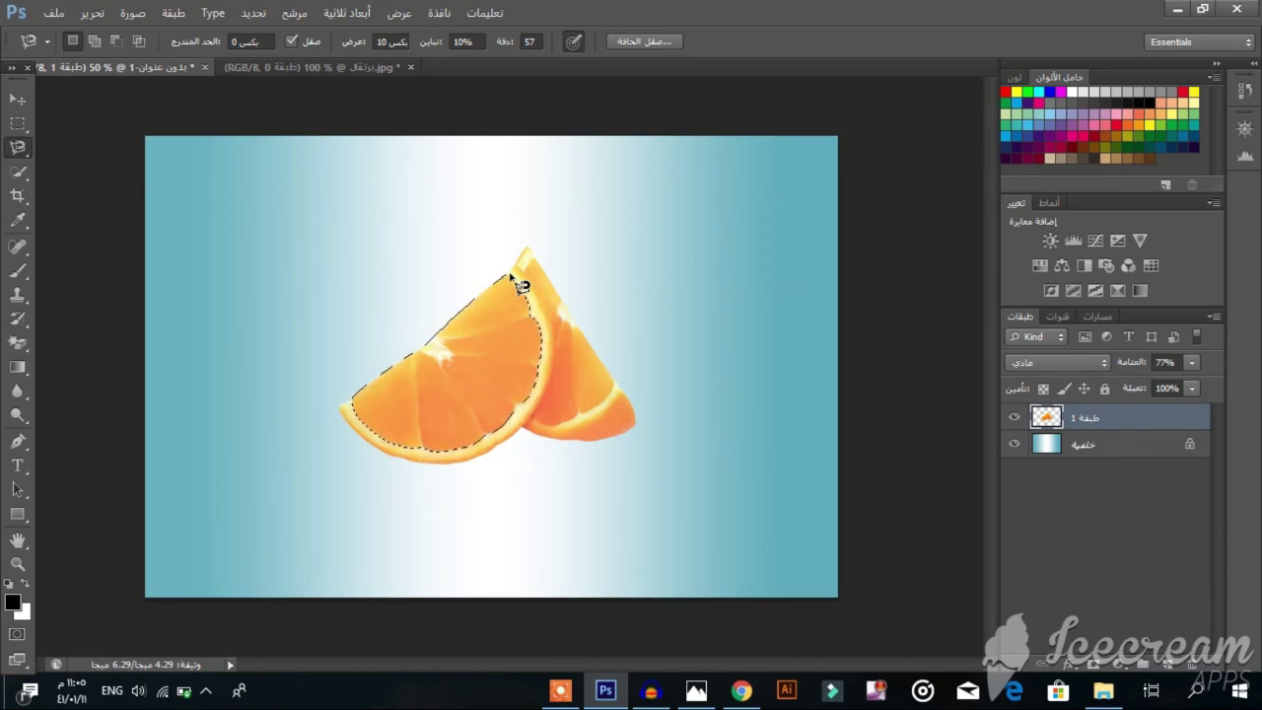
key(Delete)
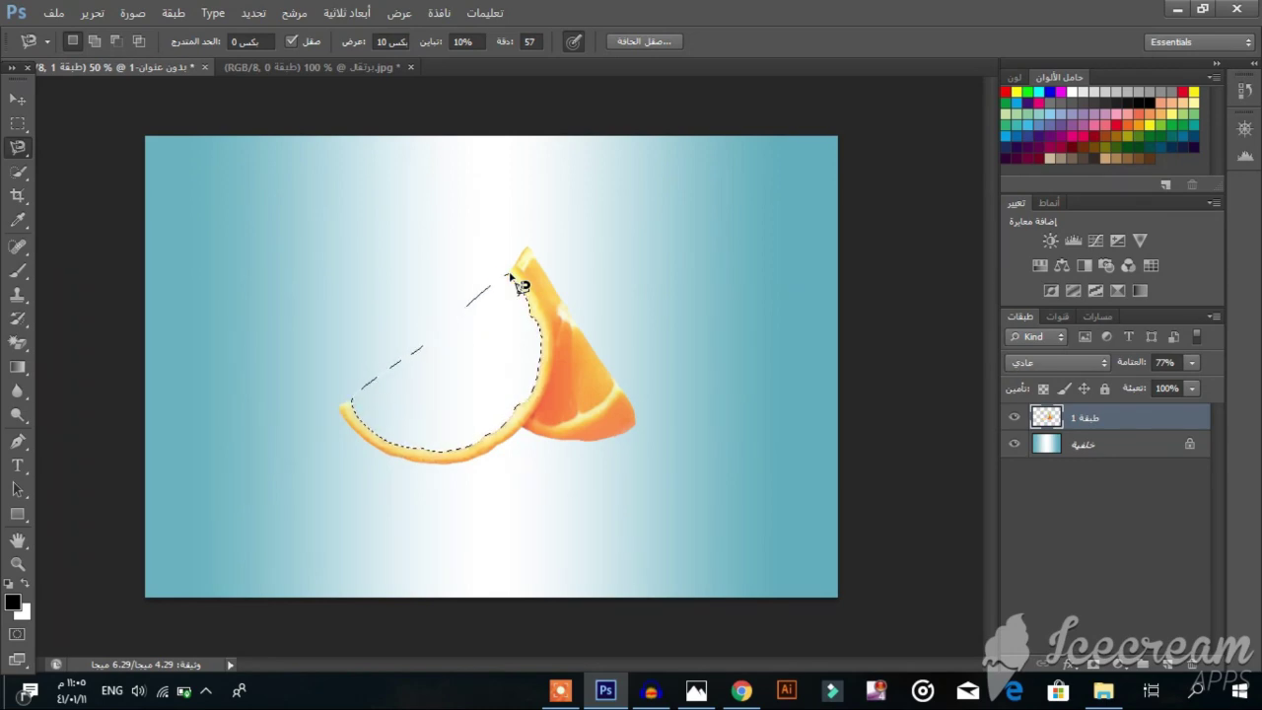
Check the reference picture again and open the water picture ماء from the folder مجلد جديد (2) as a separate document
click(696, 690)
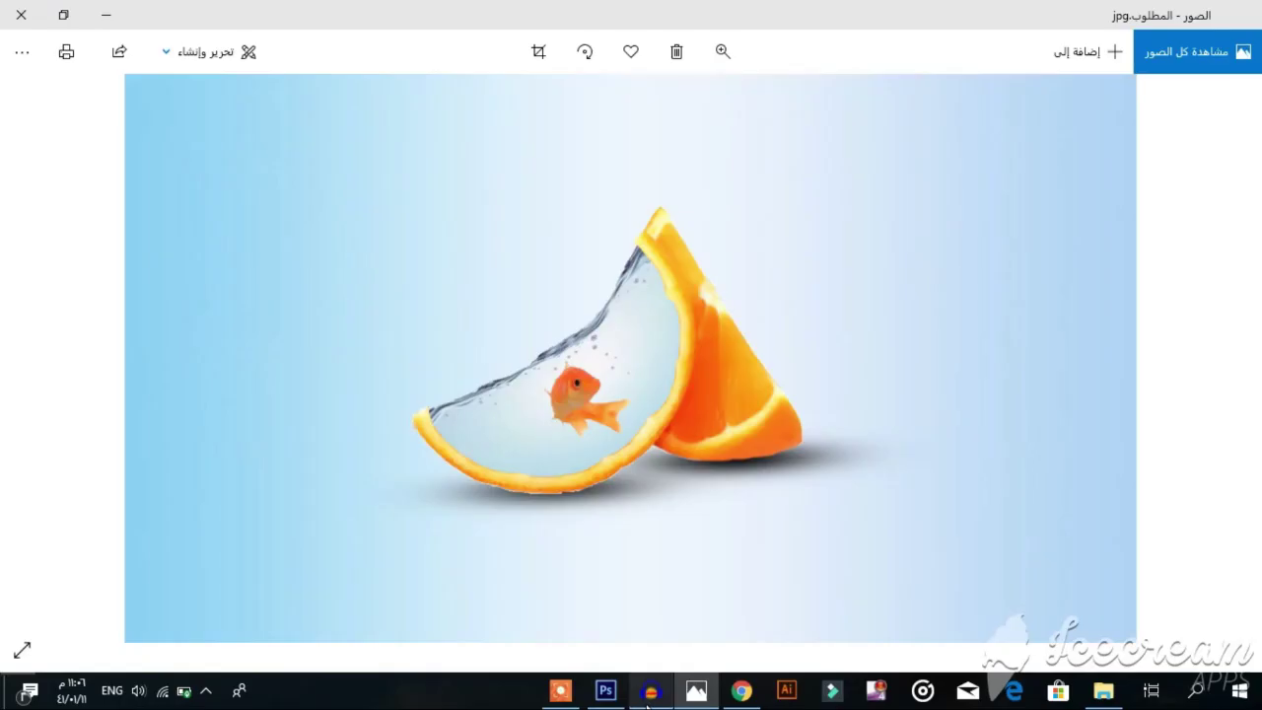
mouse_move(581, 703)
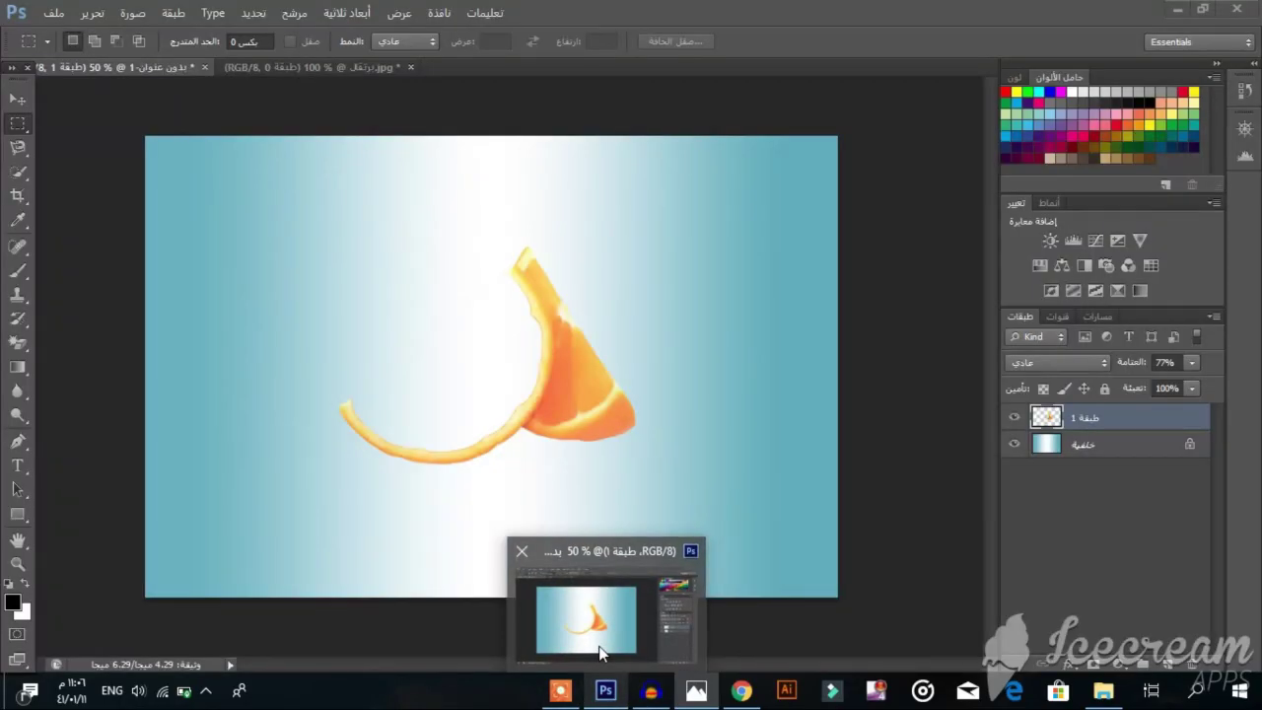
click(600, 653)
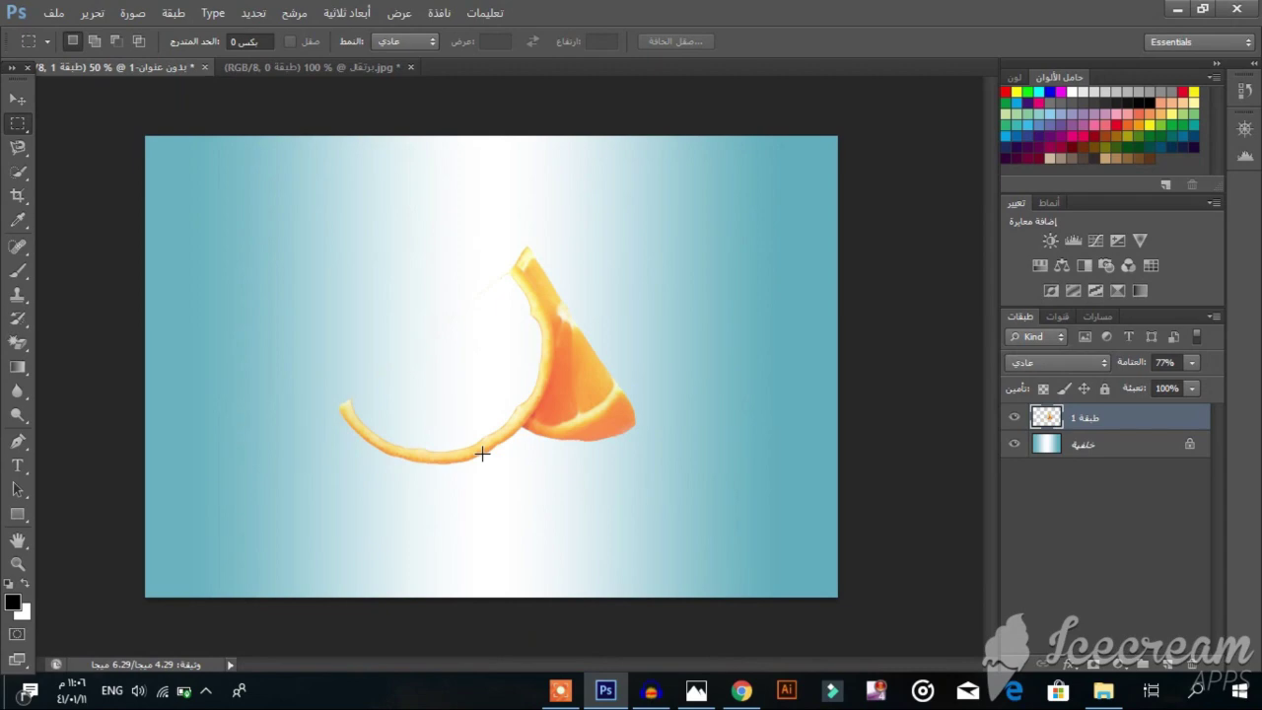
click(41, 12)
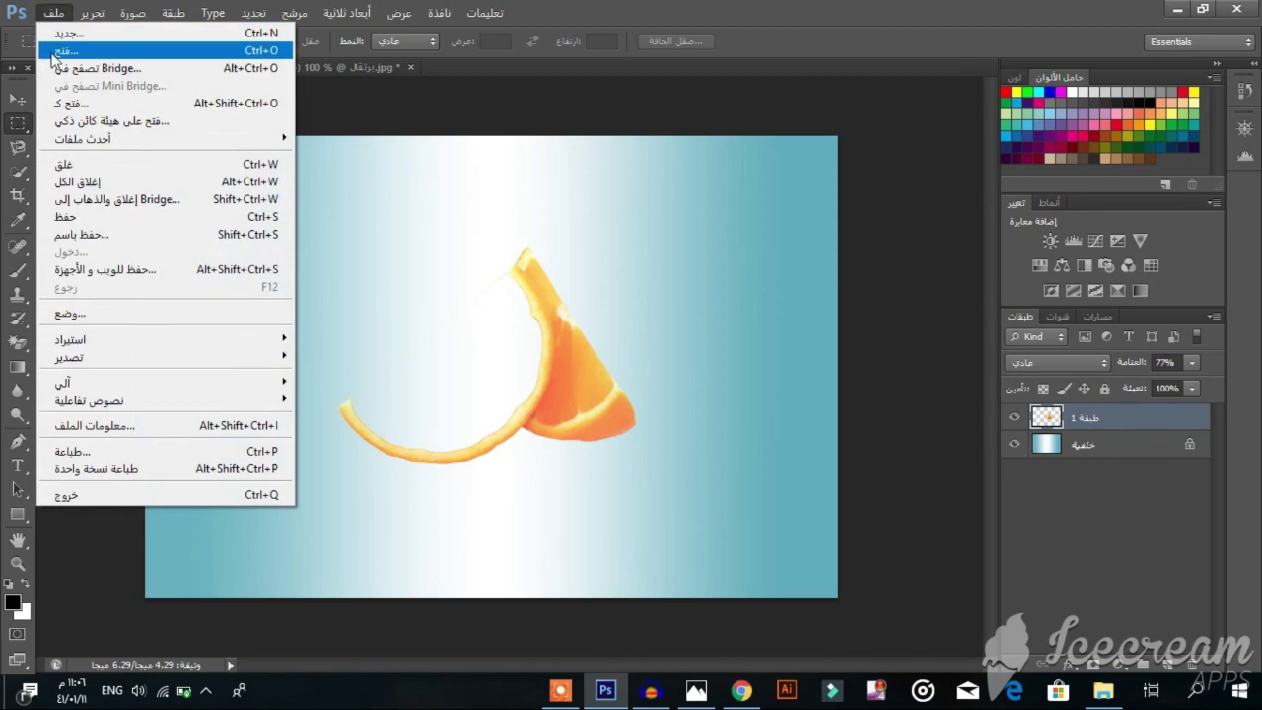
click(52, 53)
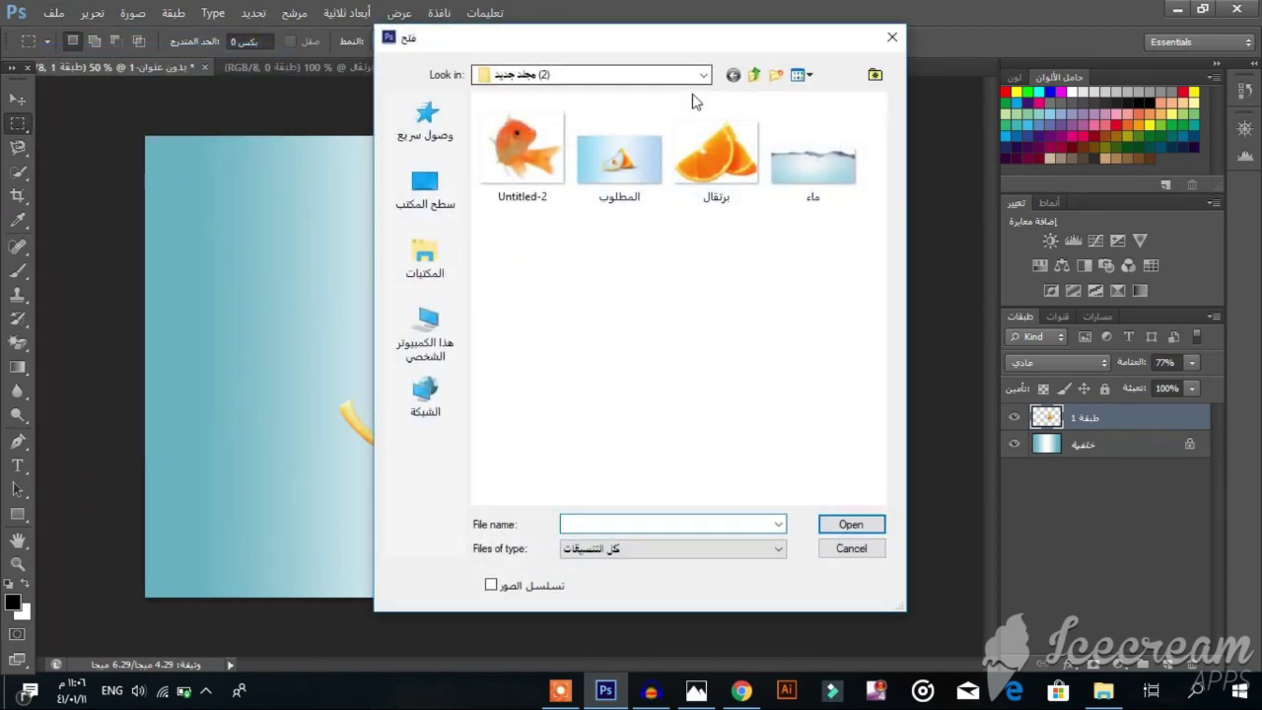
click(804, 150)
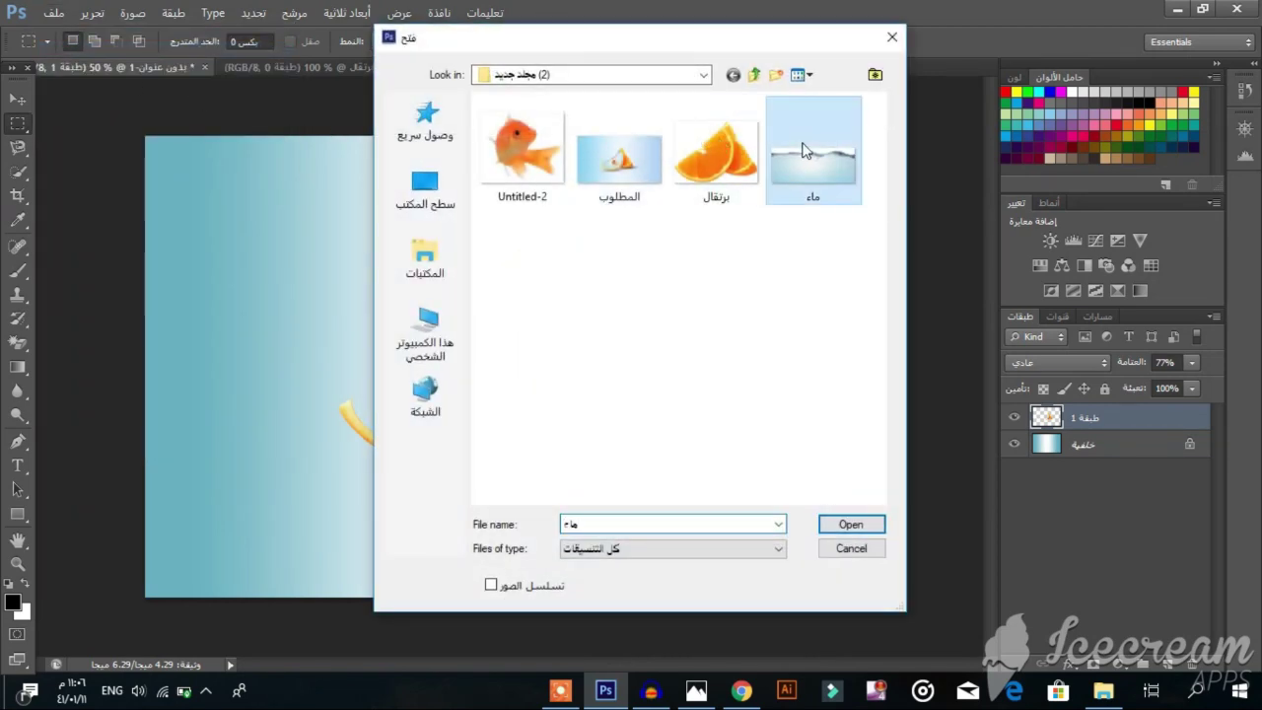
click(833, 525)
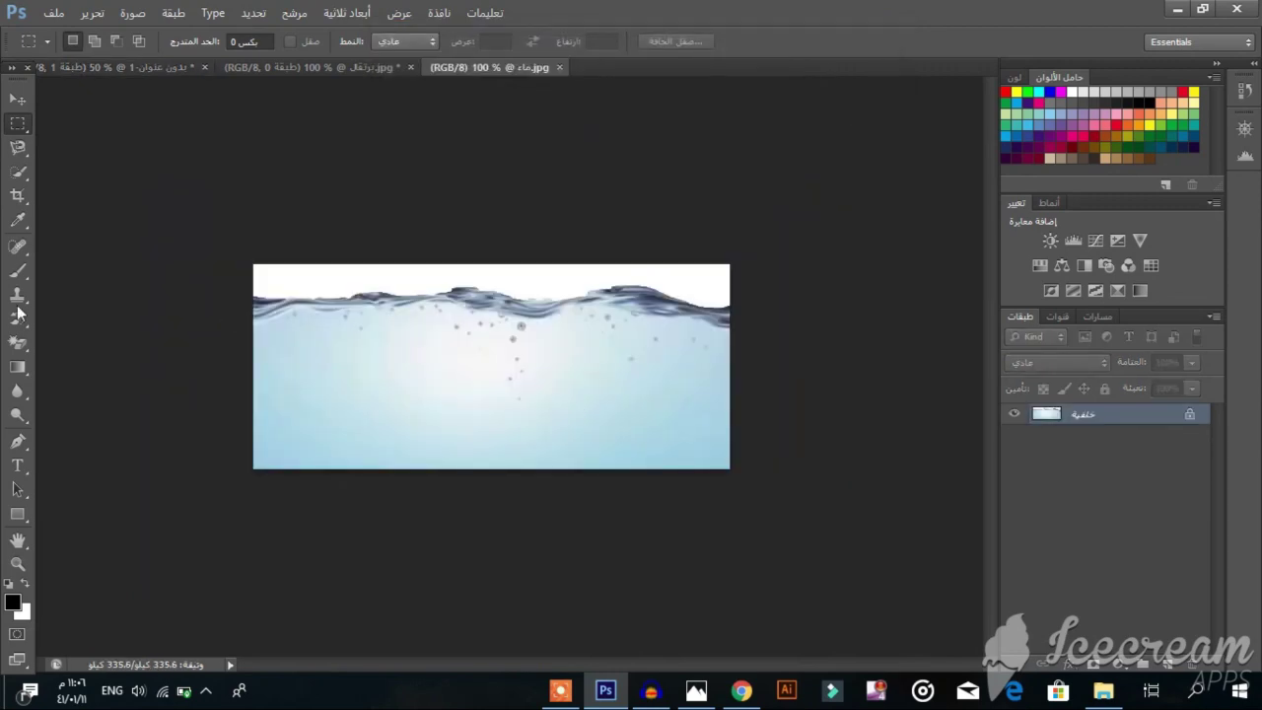
Erase the white area above the water surface with the Magic Eraser and switch to the Move tool
click(17, 342)
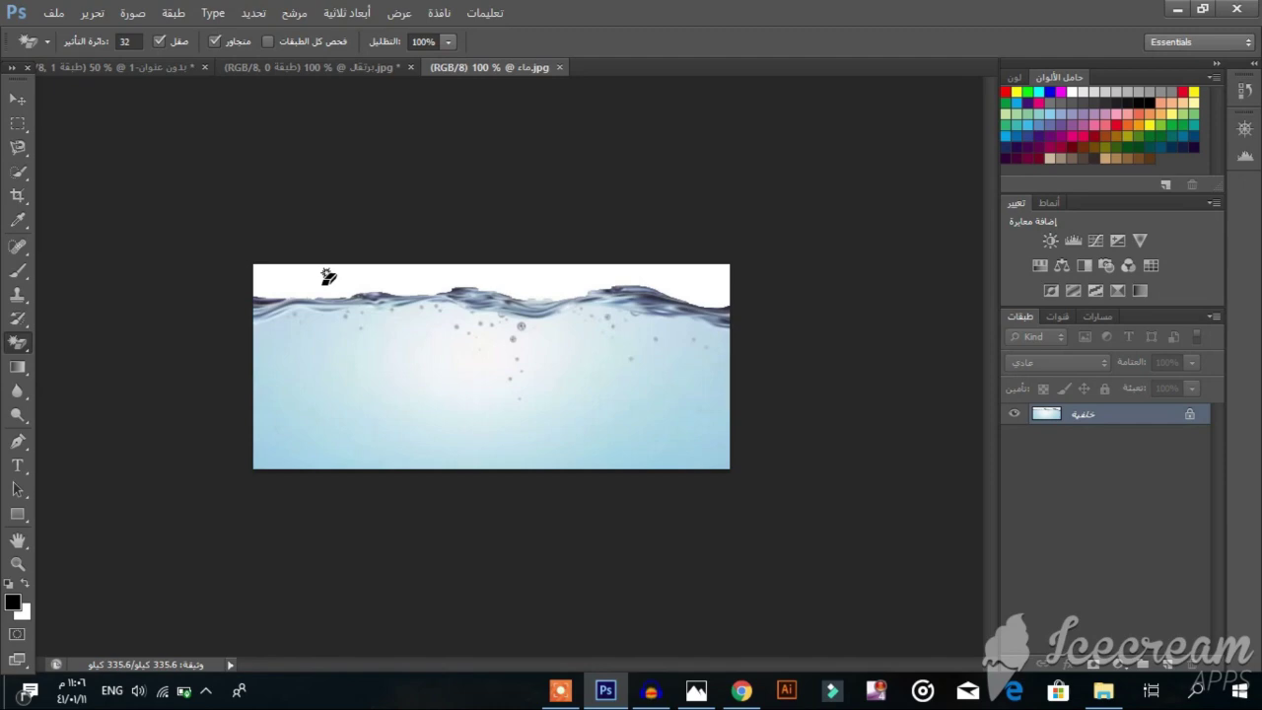
click(327, 277)
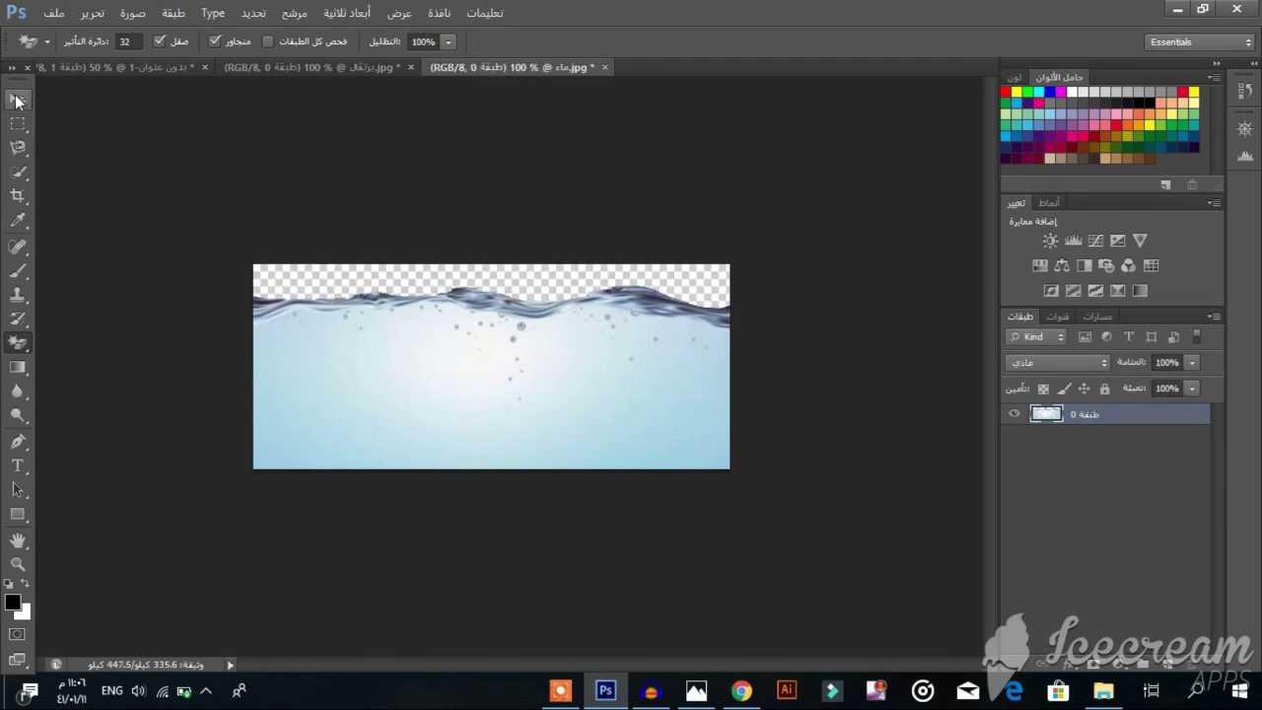
click(17, 100)
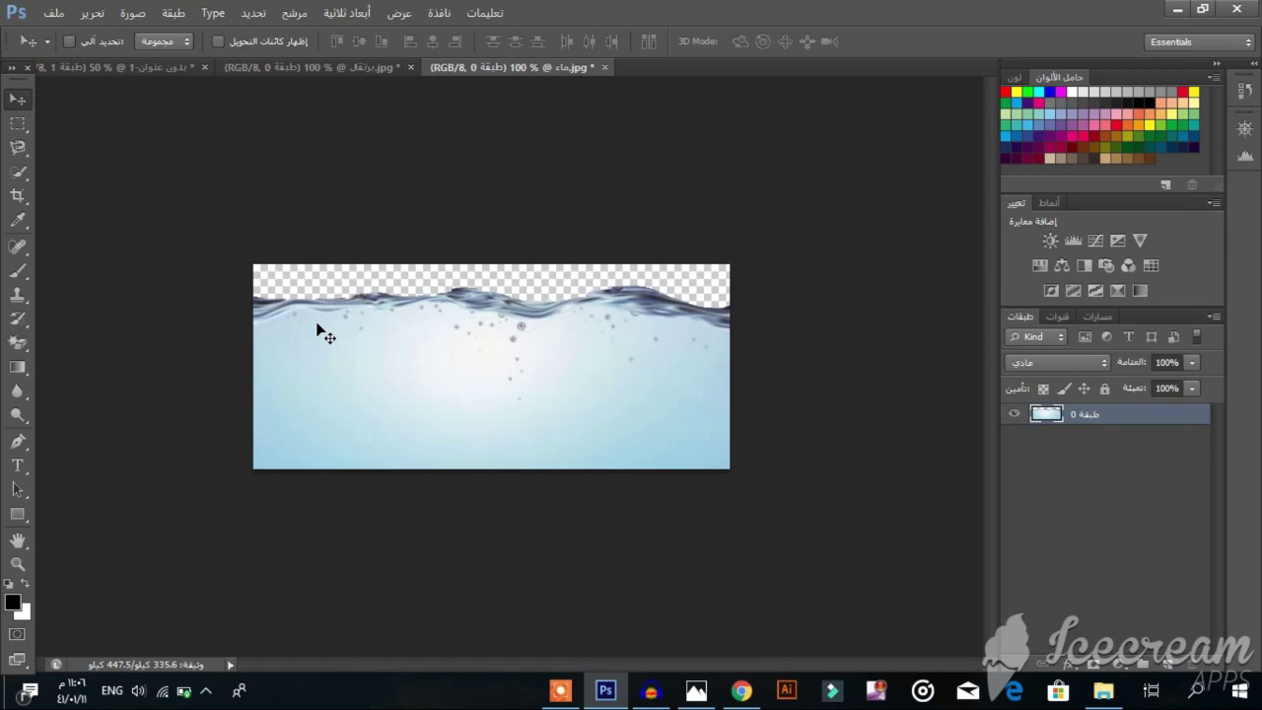
Copy the entire water picture and paste it into the hollow slice selection in the gradient document as a masked layer
click(133, 68)
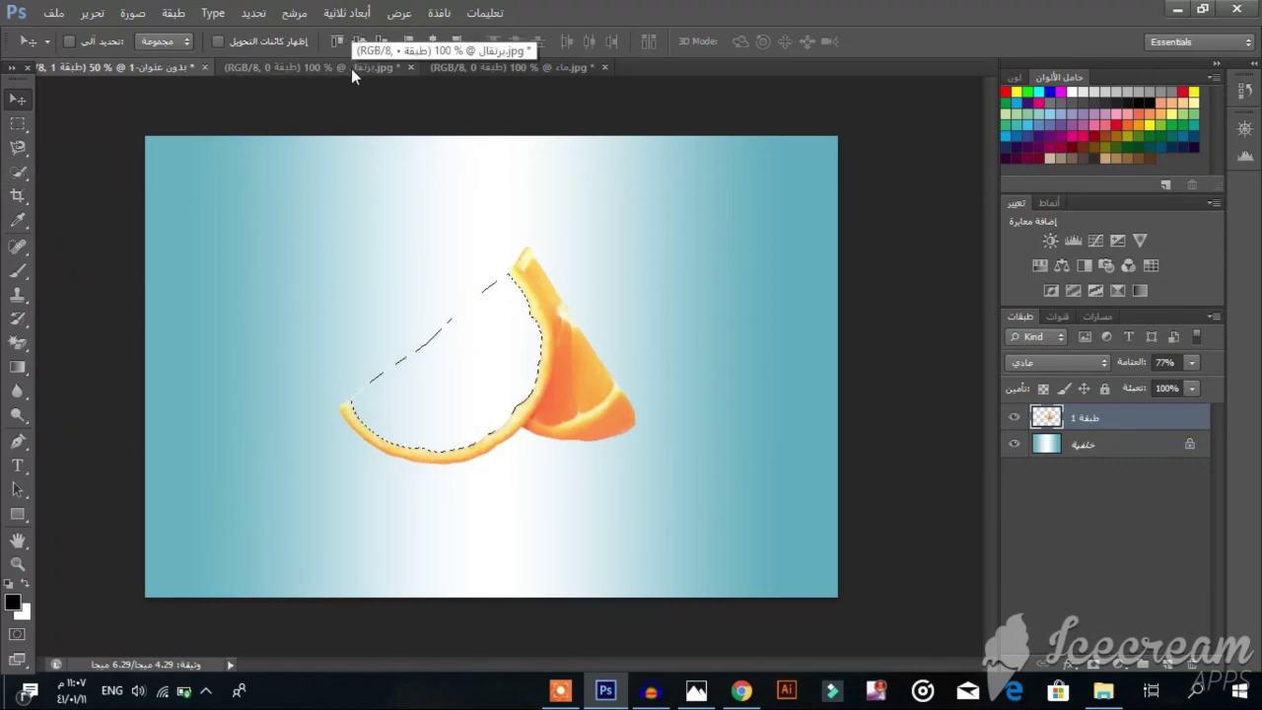
click(510, 67)
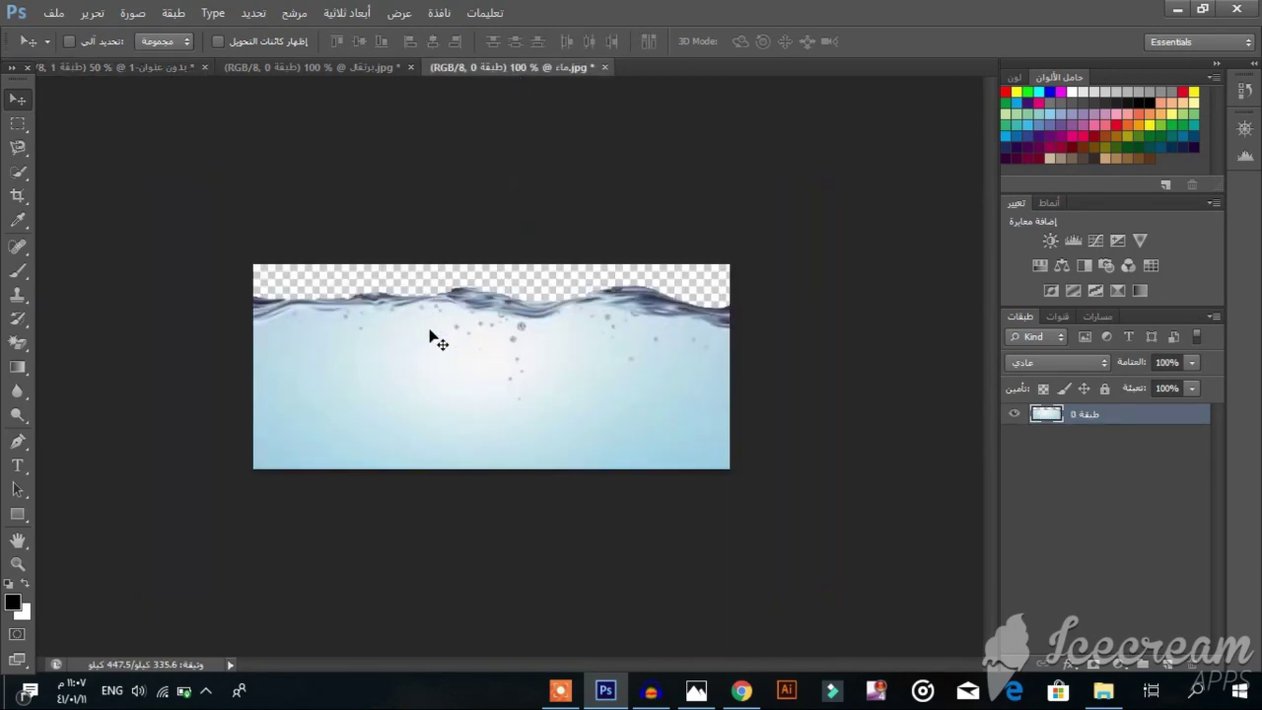
key(ctrl+a)
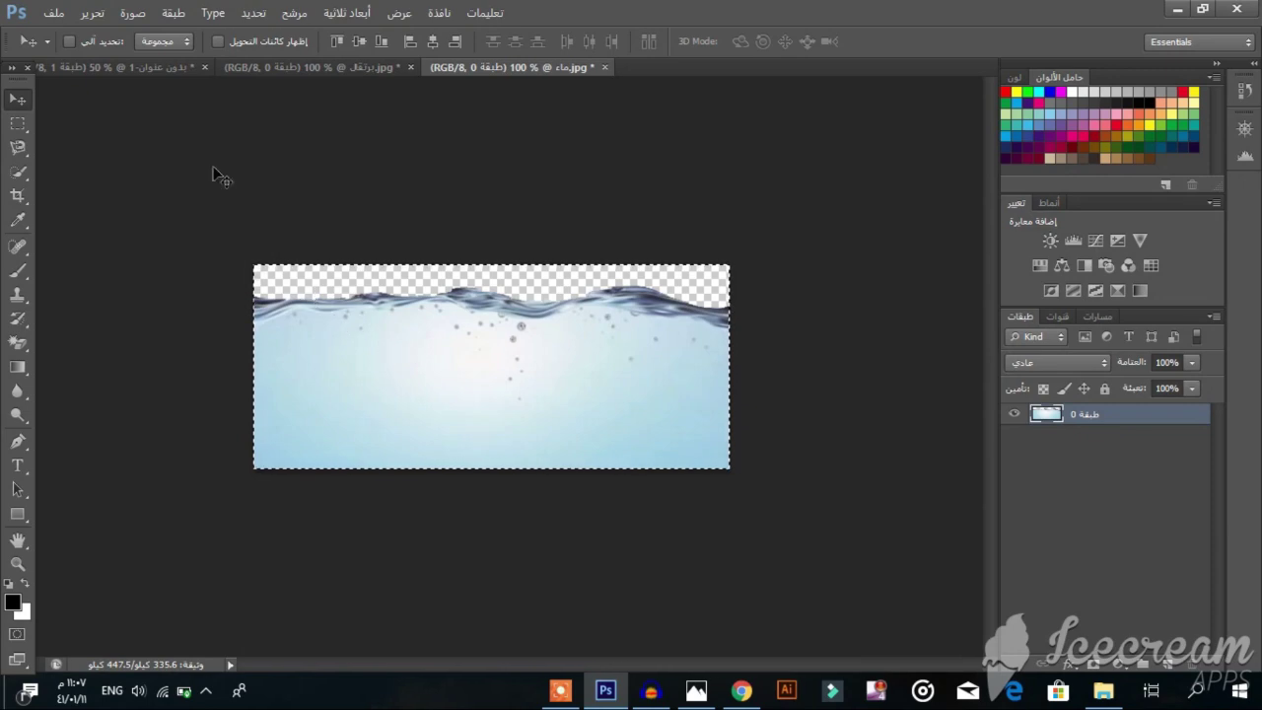
click(133, 73)
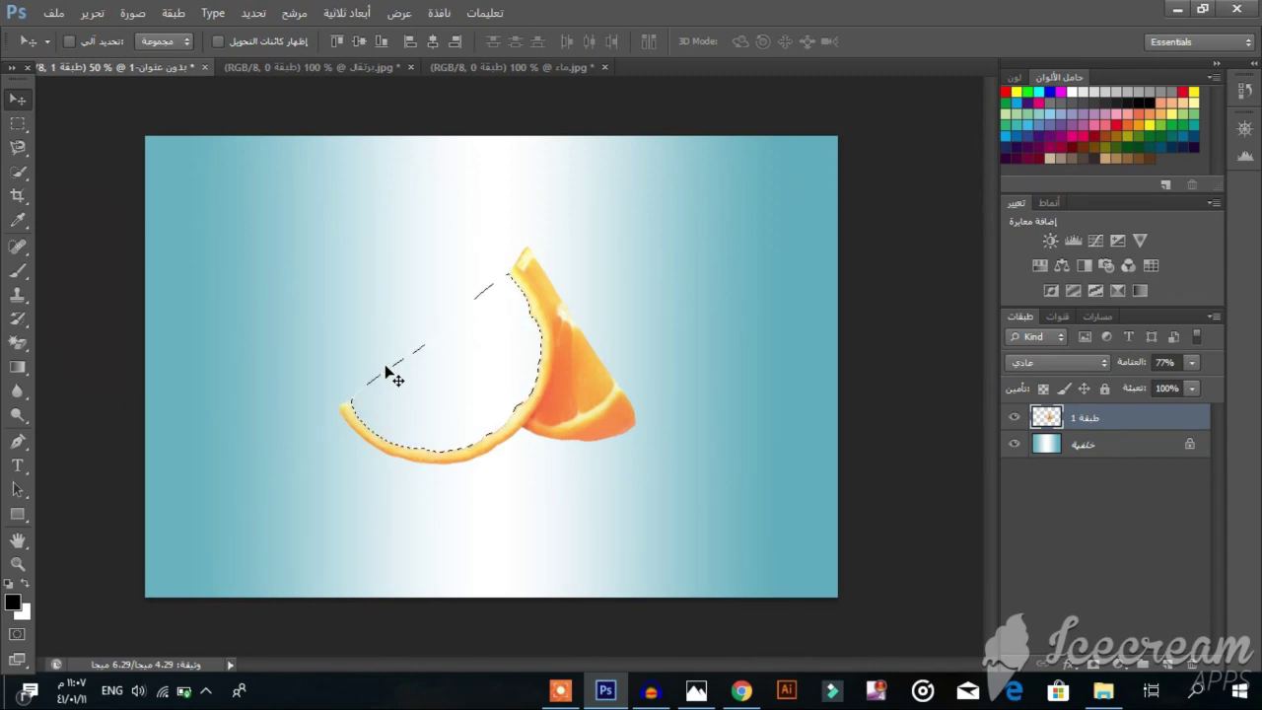
key(ctrl+alt+shift+v)
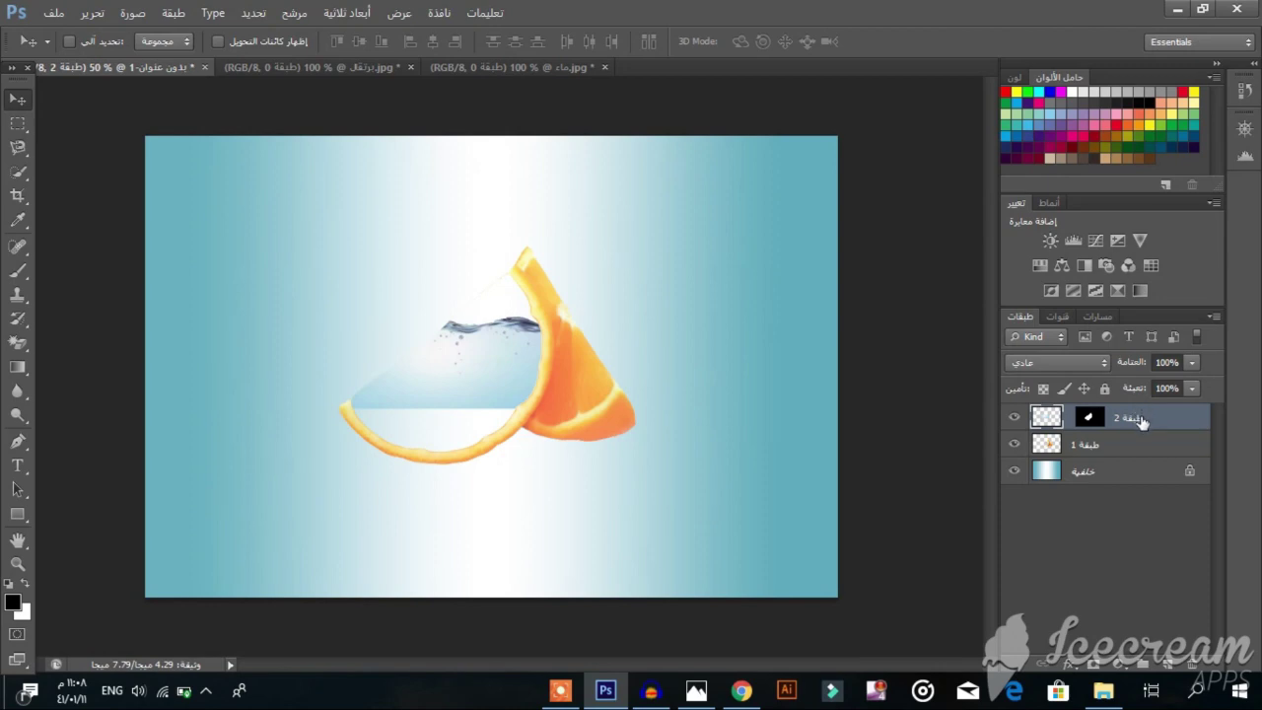
Rotate the water layer to about -39°, stretch its height to about 145%, and position it to fill the hollow slice
drag(510, 362, 501, 400)
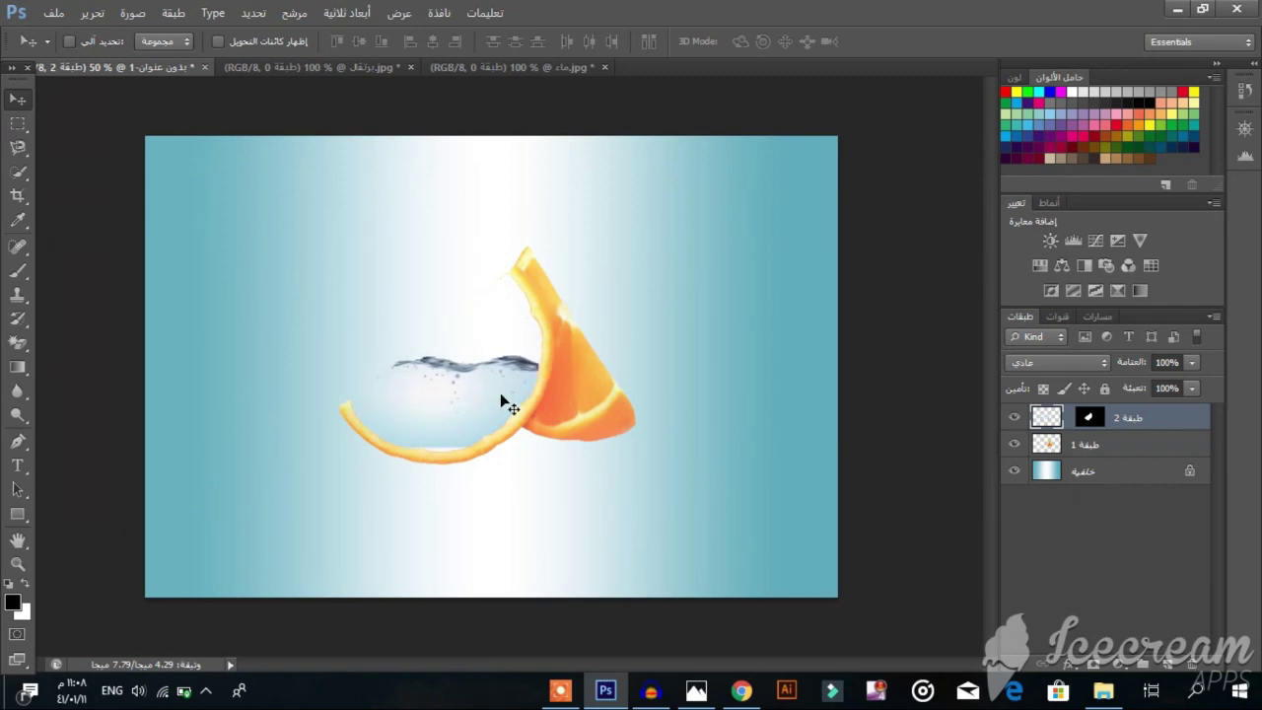
key(ctrl+t)
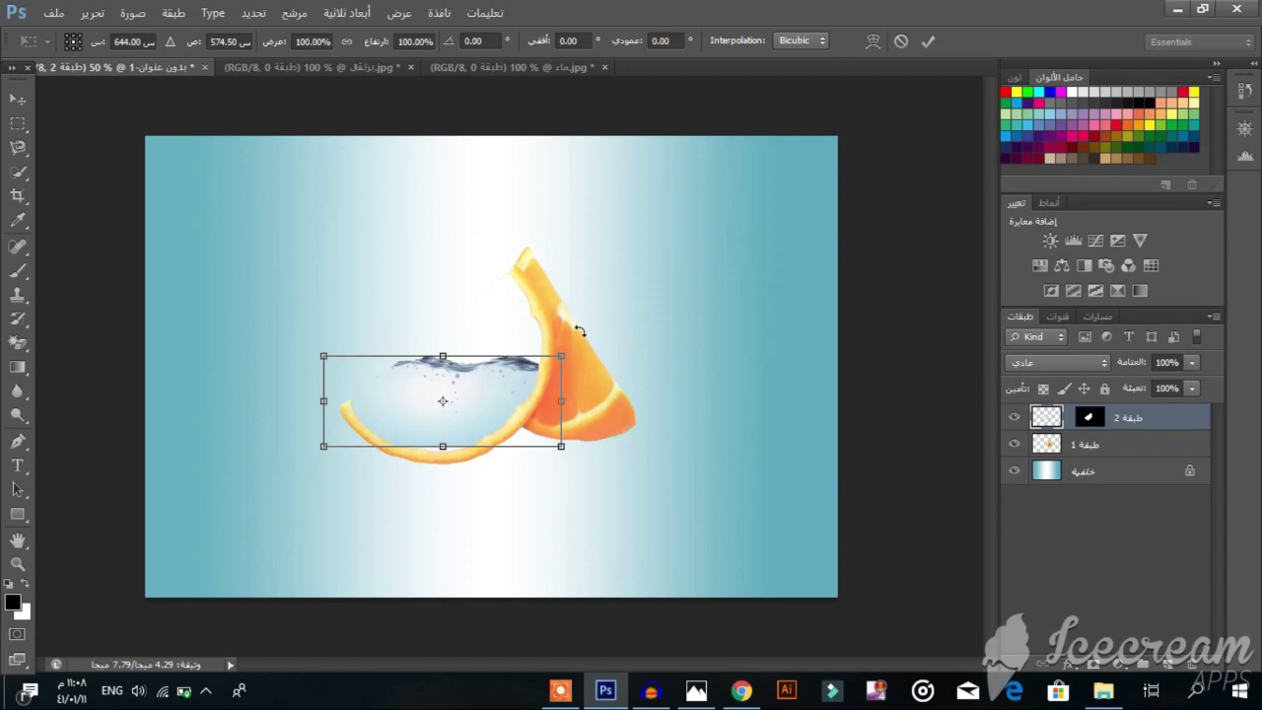
drag(577, 329, 522, 242)
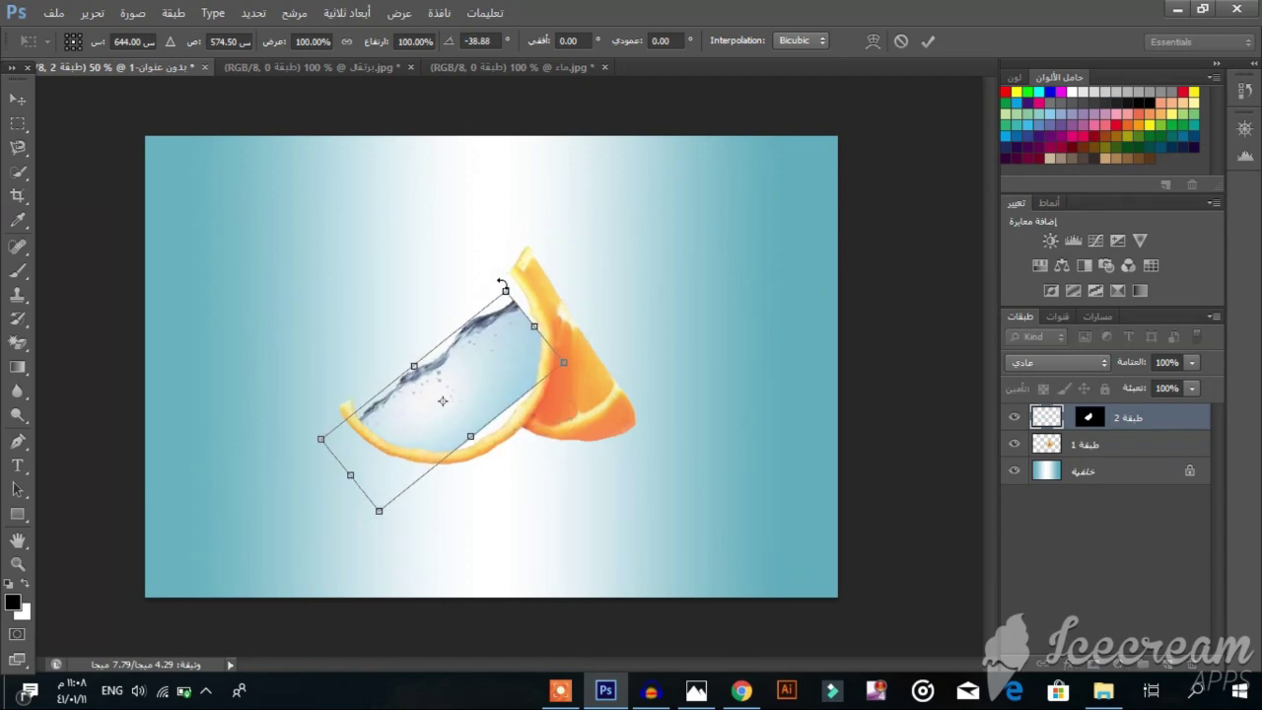
drag(477, 366, 493, 357)
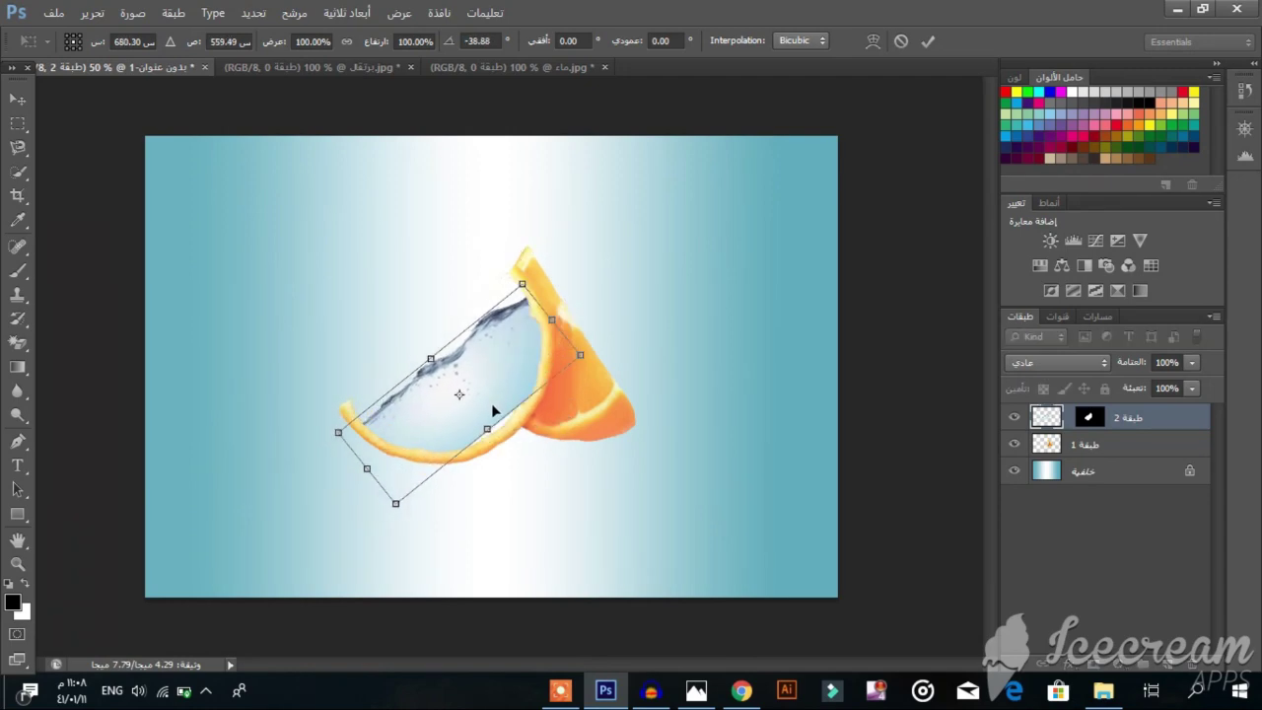
drag(489, 430, 505, 450)
drag(504, 391, 508, 357)
drag(530, 255, 508, 238)
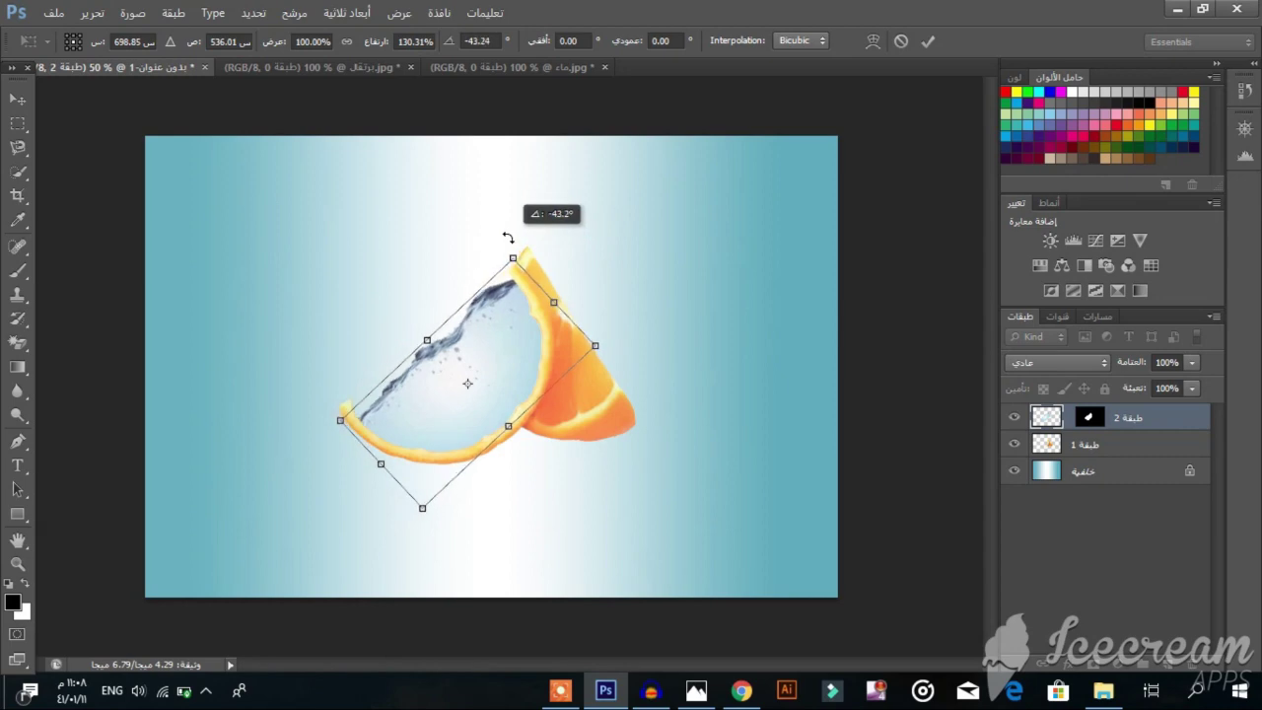
drag(508, 238, 518, 243)
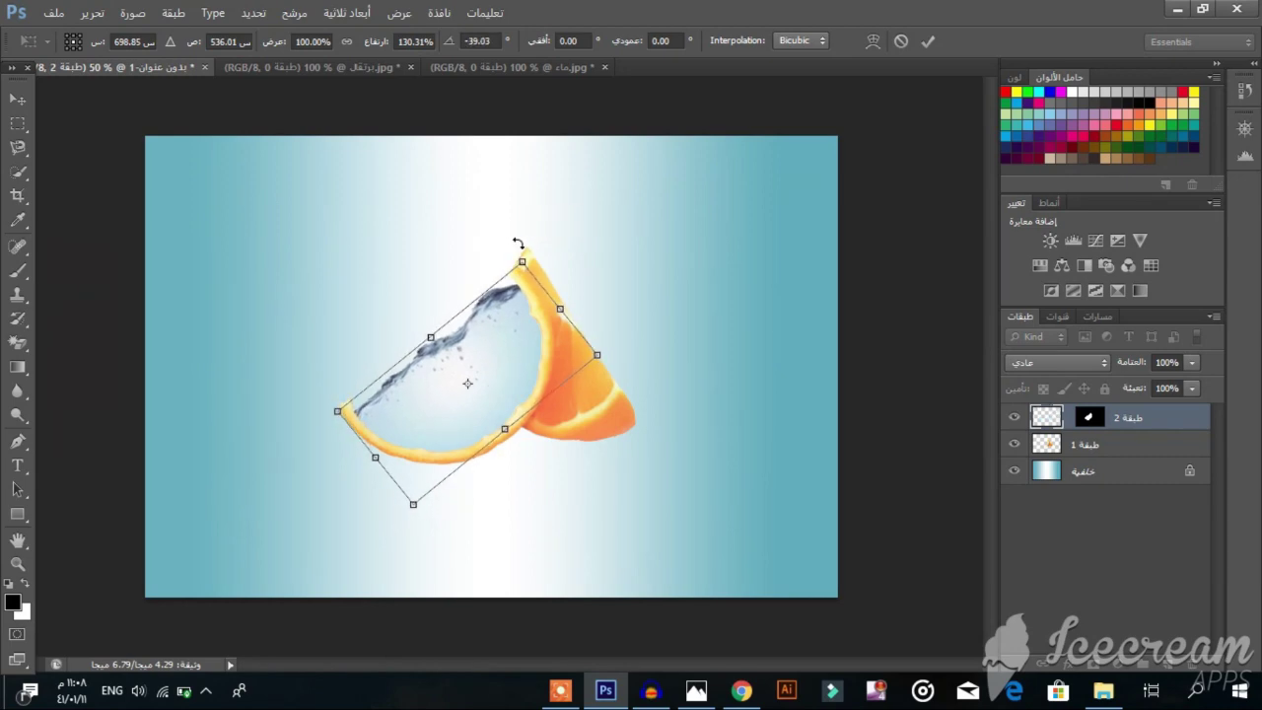
drag(502, 430, 491, 405)
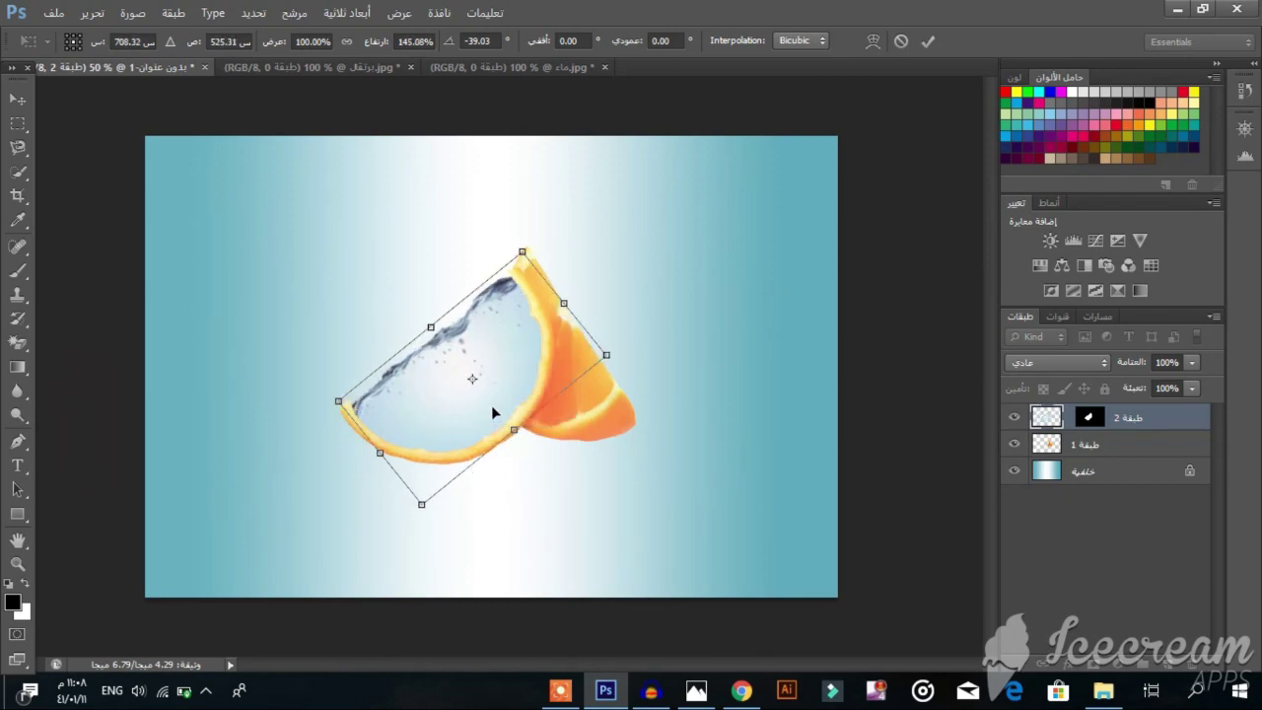
key(Return)
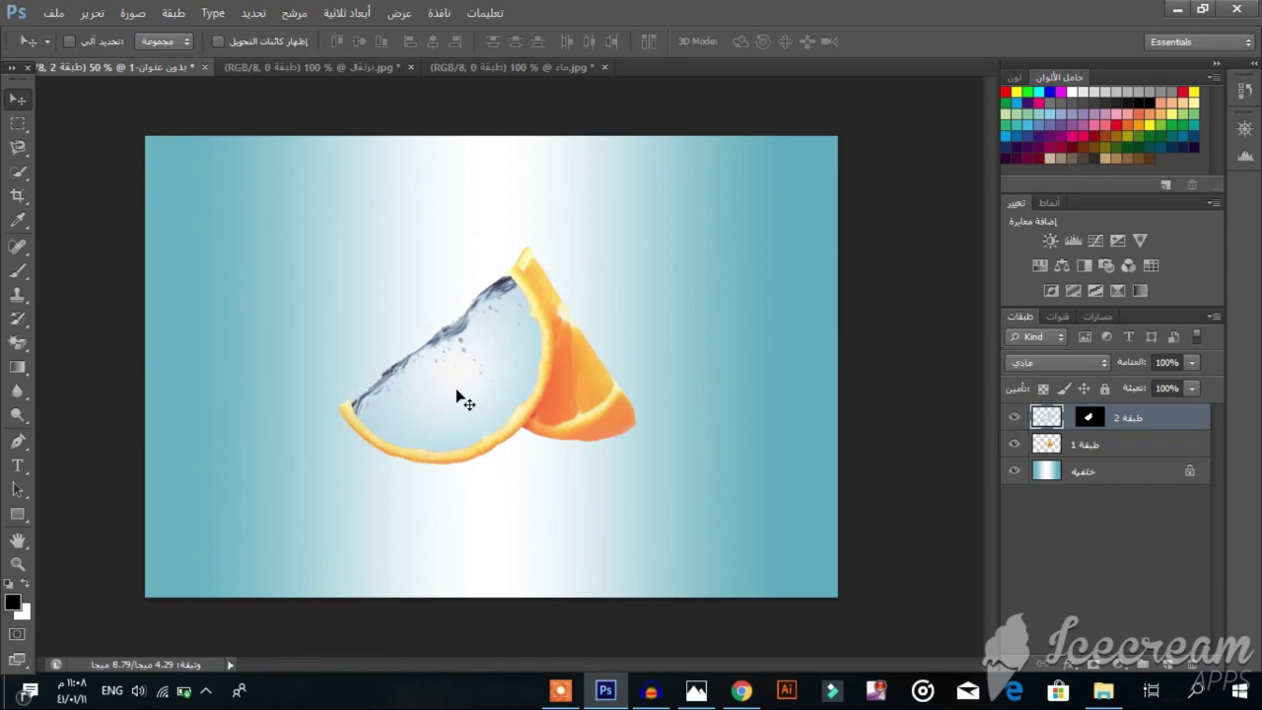
drag(459, 398, 459, 407)
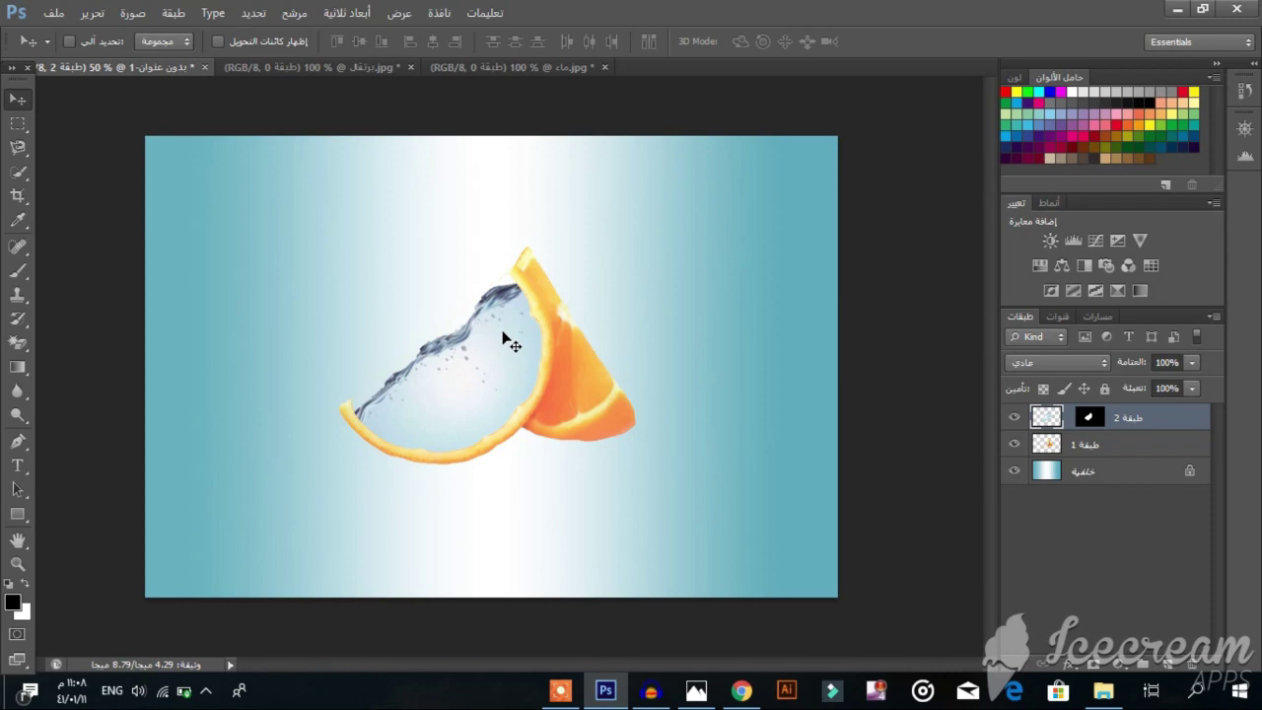
mouse_move(502, 340)
mouse_down()
mouse_move(480, 350)
mouse_move(483, 315)
mouse_move(506, 340)
mouse_up()
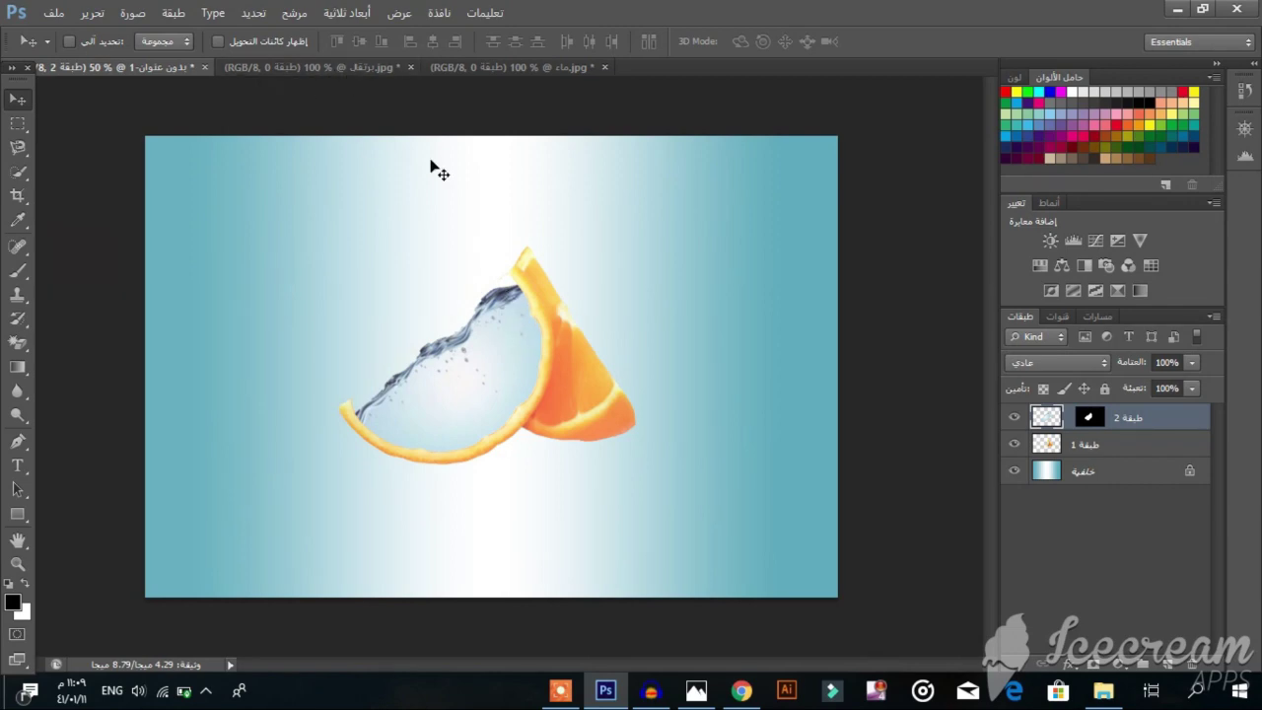
Compare the water surface with the reference picture and distort the water layer, pulling its upper corners inward and its lower-left corner outward
click(696, 692)
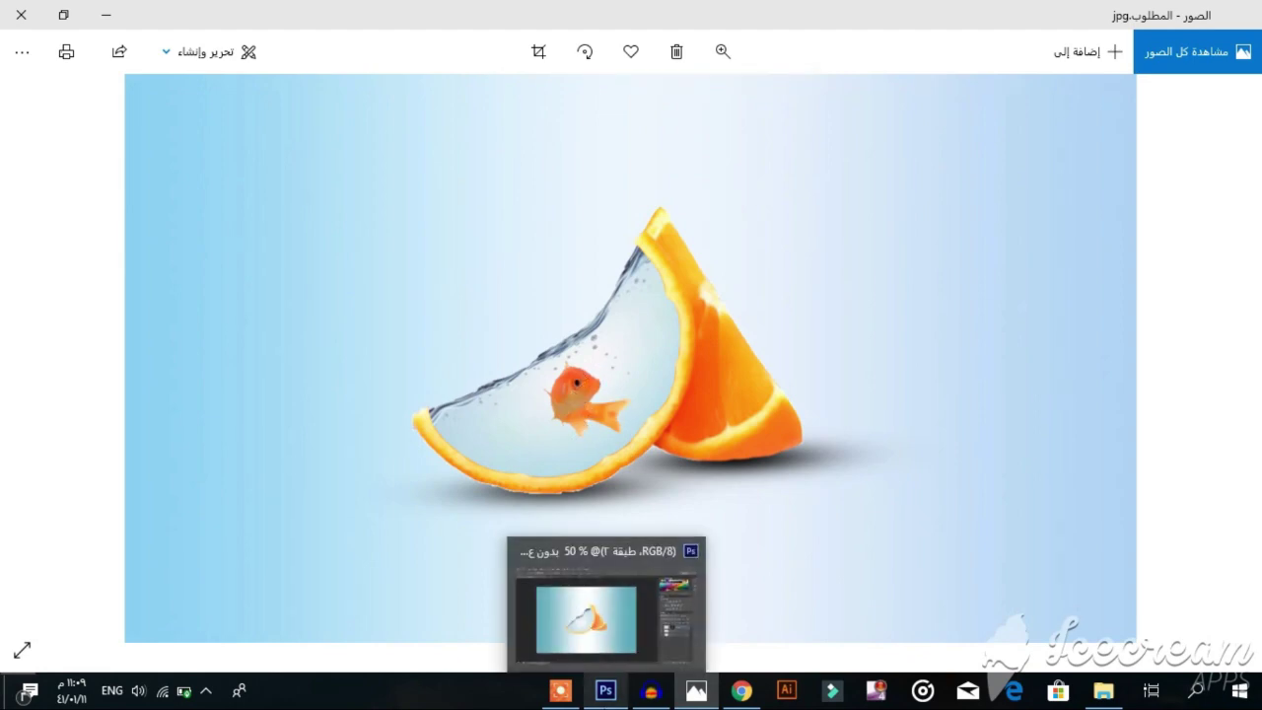
click(606, 692)
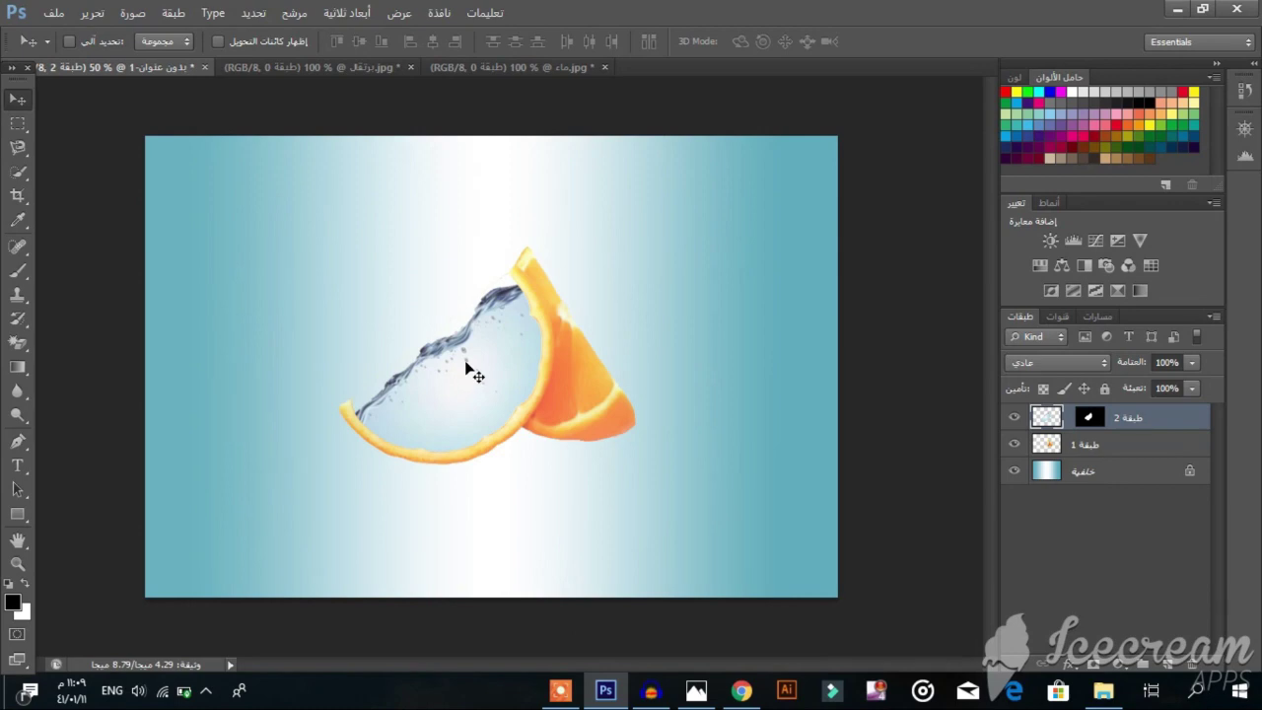
key(ctrl+t)
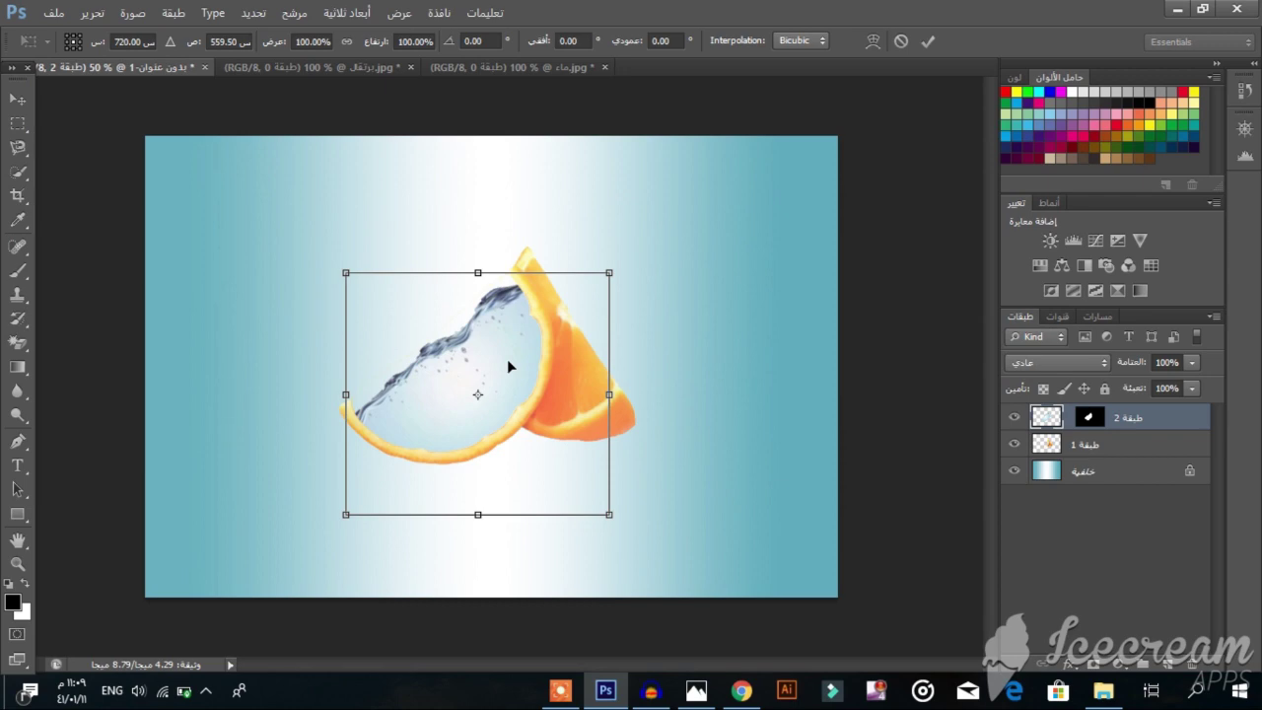
right_click(507, 366)
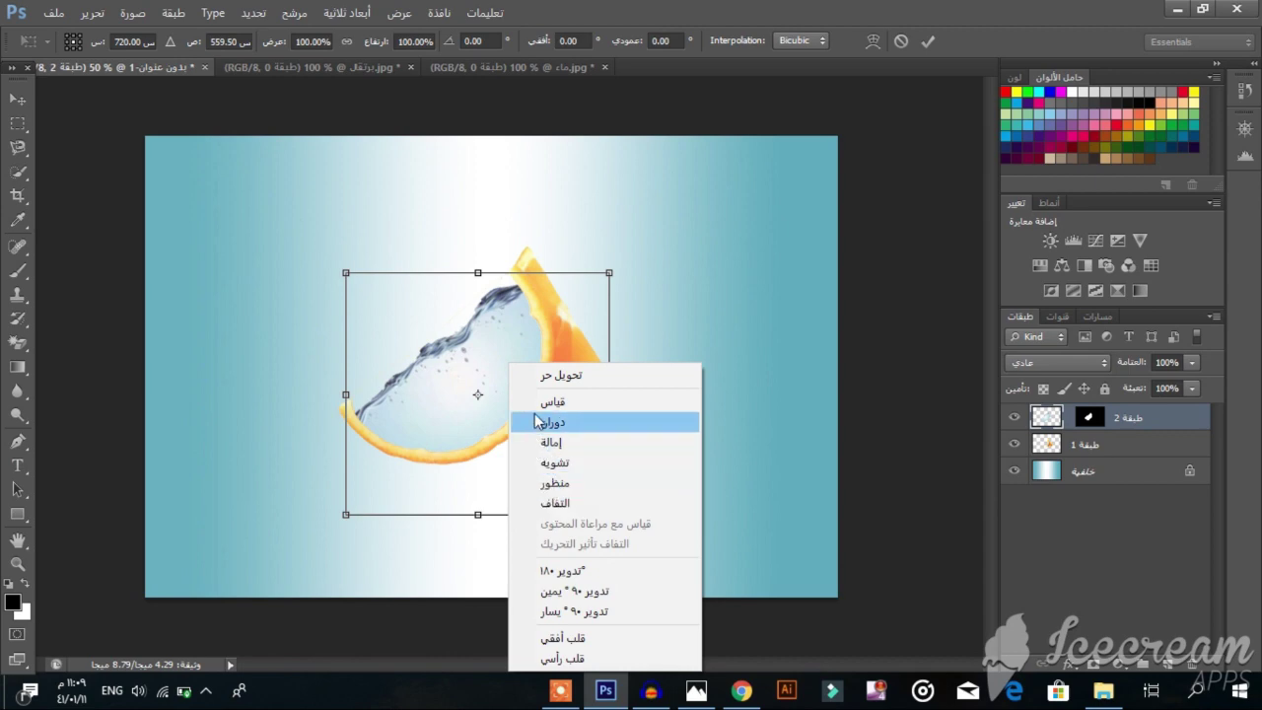
click(547, 463)
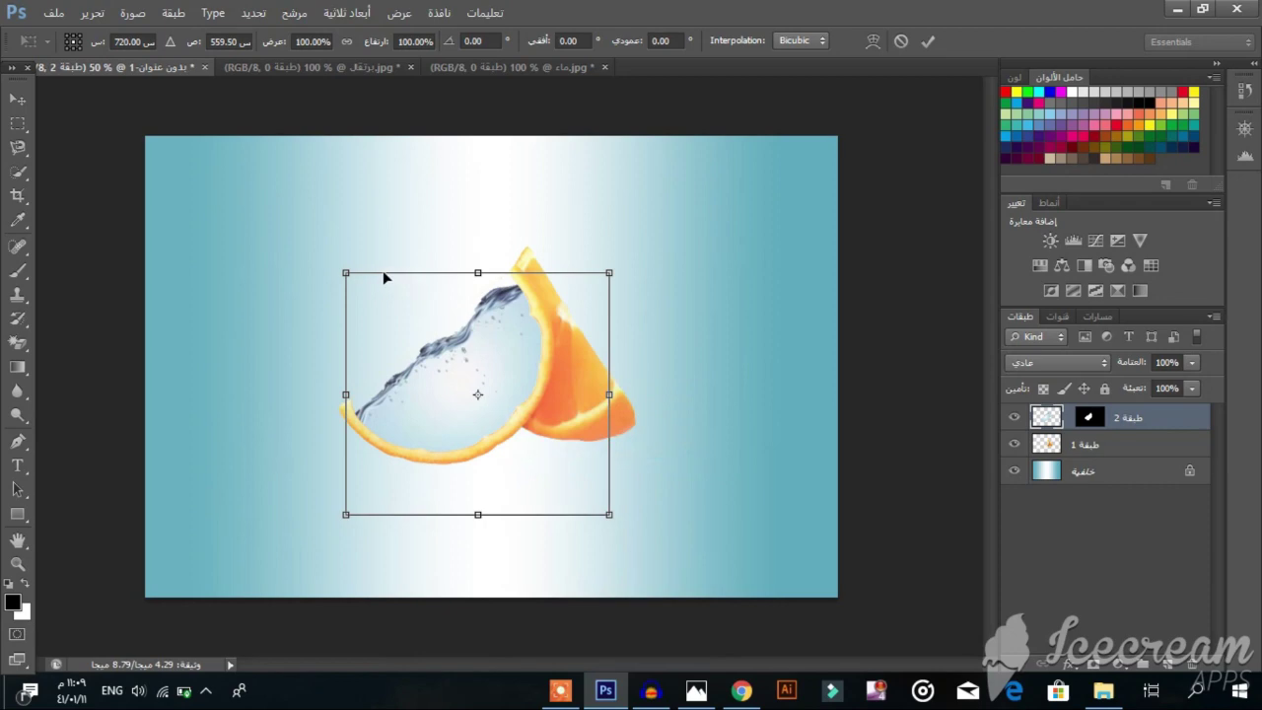
drag(348, 277, 373, 285)
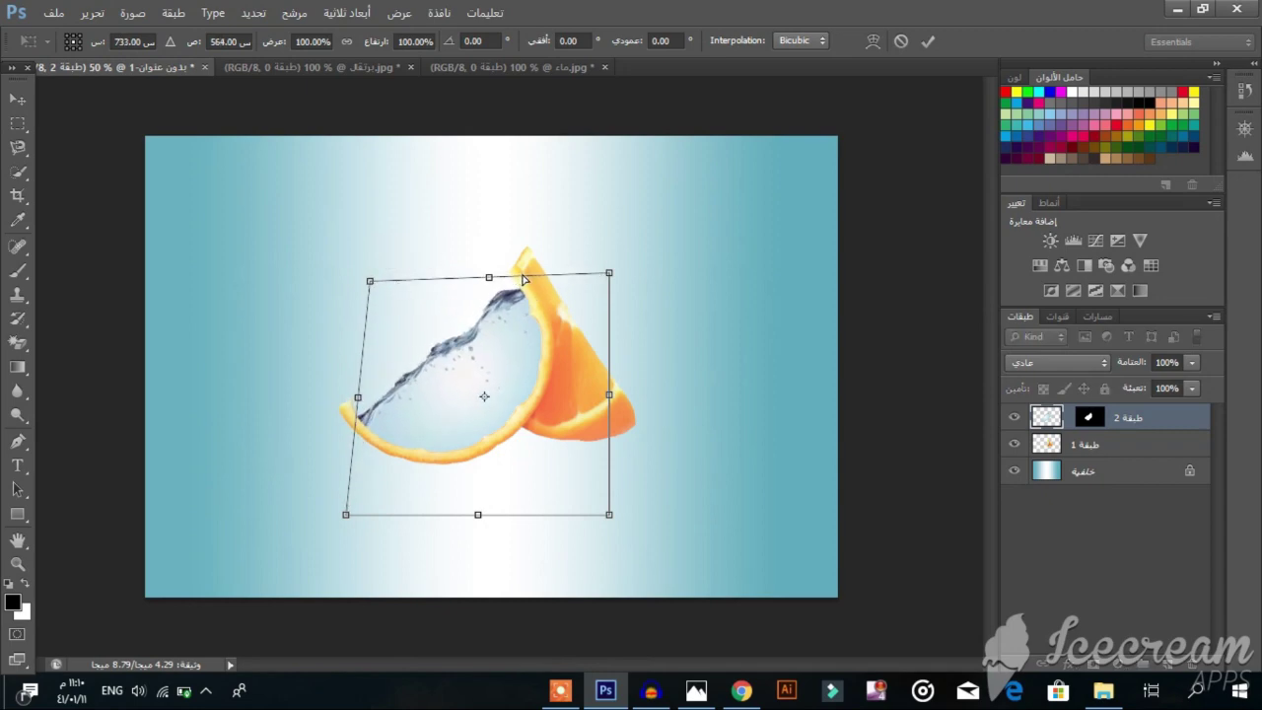
drag(610, 275, 597, 261)
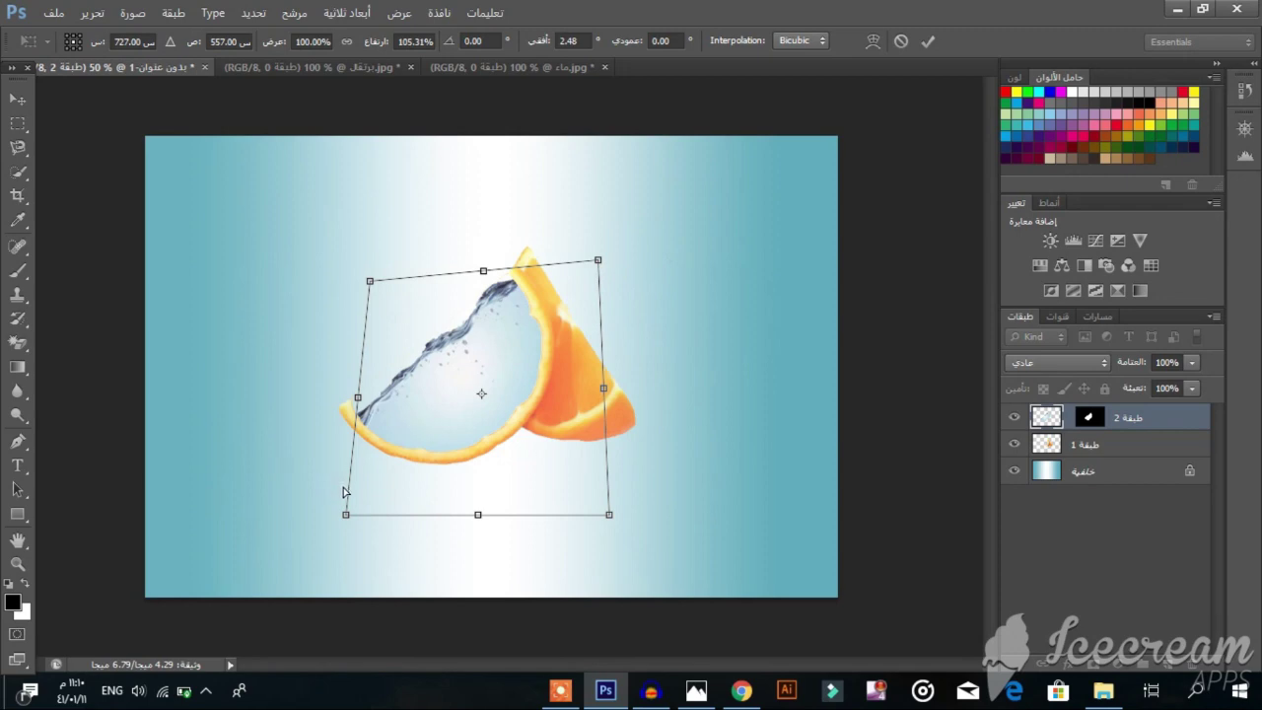
drag(342, 521, 318, 511)
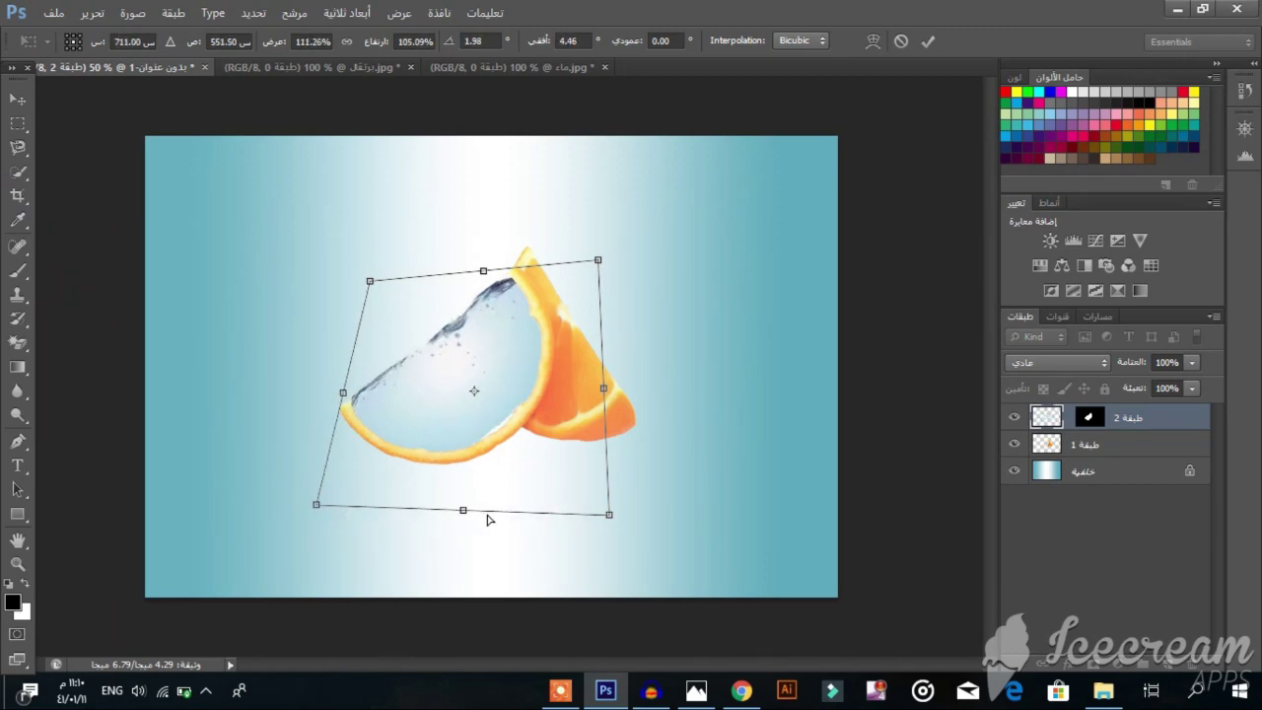
Refine the water layer's distortion along its upper and lower edges so the surface spans the slice's two tips, and apply it
drag(463, 512, 471, 535)
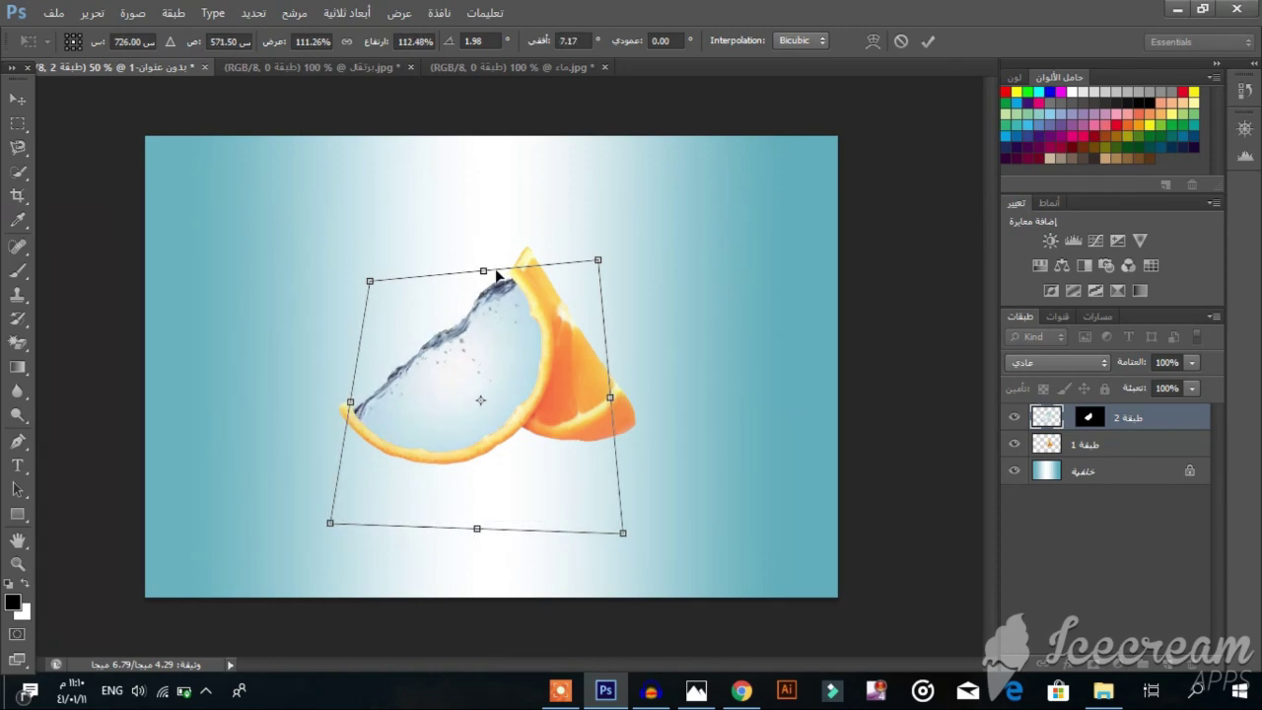
mouse_move(489, 272)
mouse_down()
mouse_move(500, 278)
mouse_move(456, 282)
mouse_move(473, 276)
mouse_up()
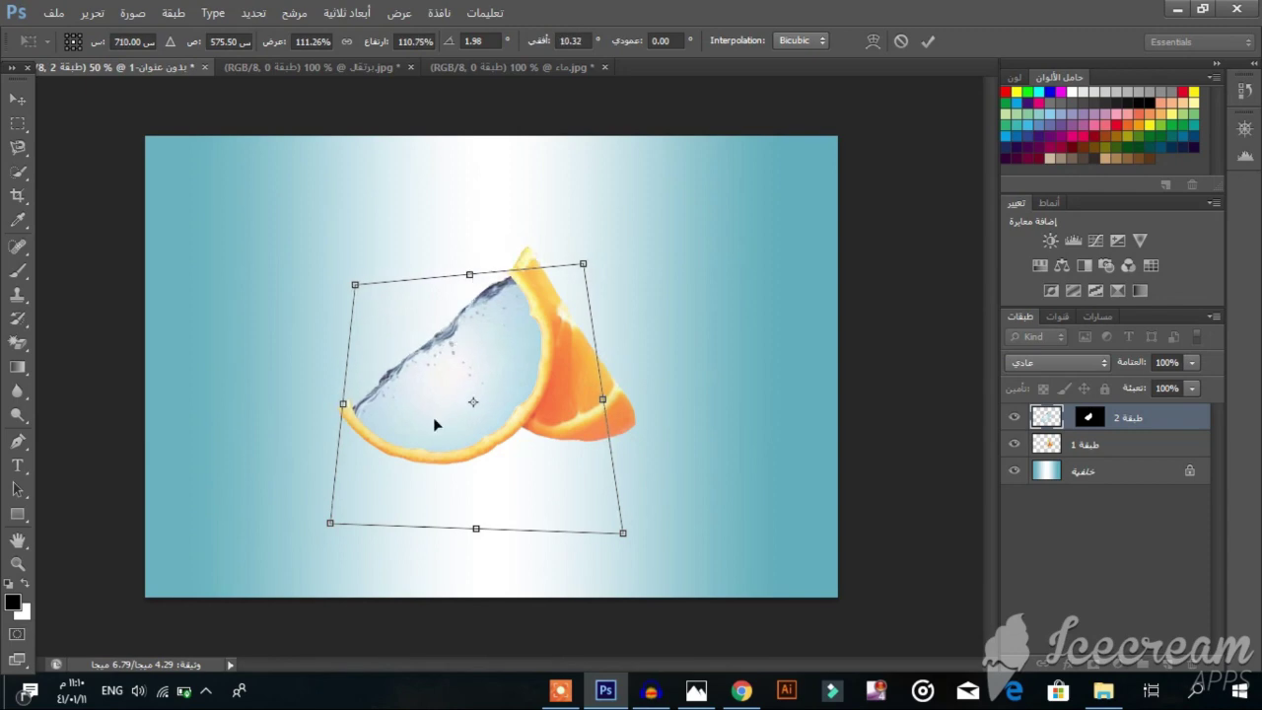
drag(476, 533, 439, 546)
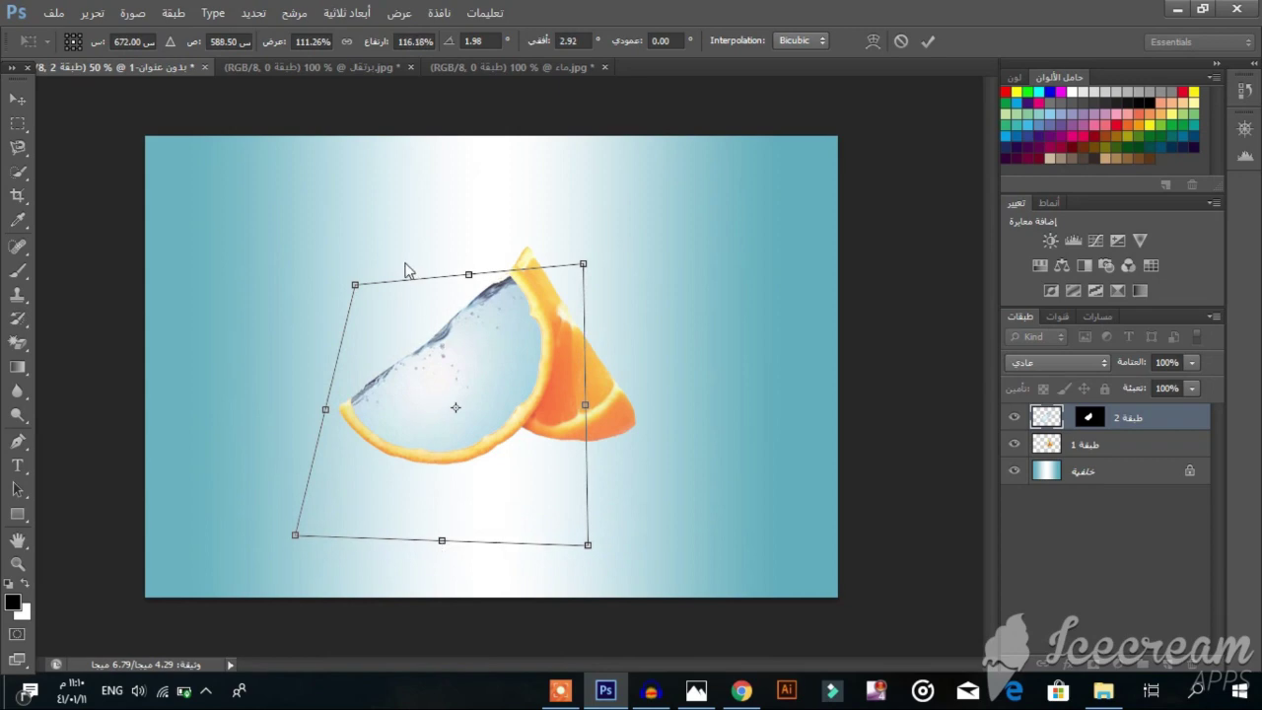
drag(356, 286, 380, 306)
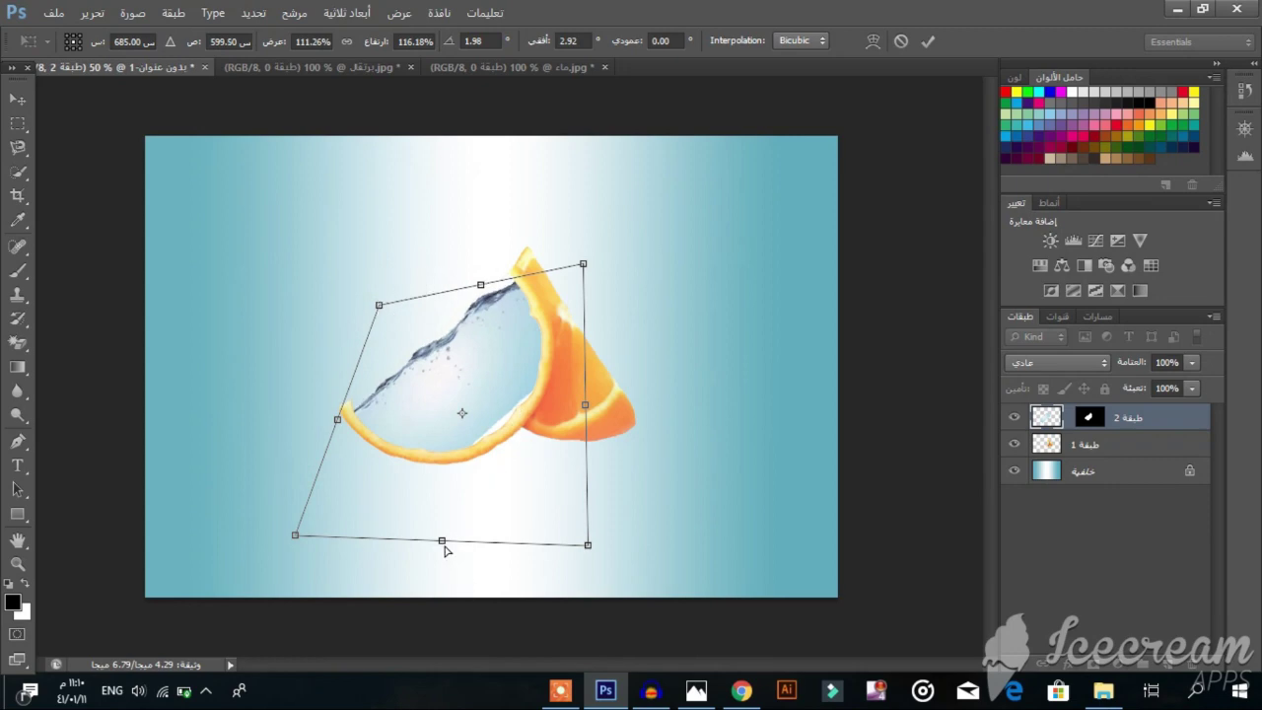
drag(445, 550, 453, 559)
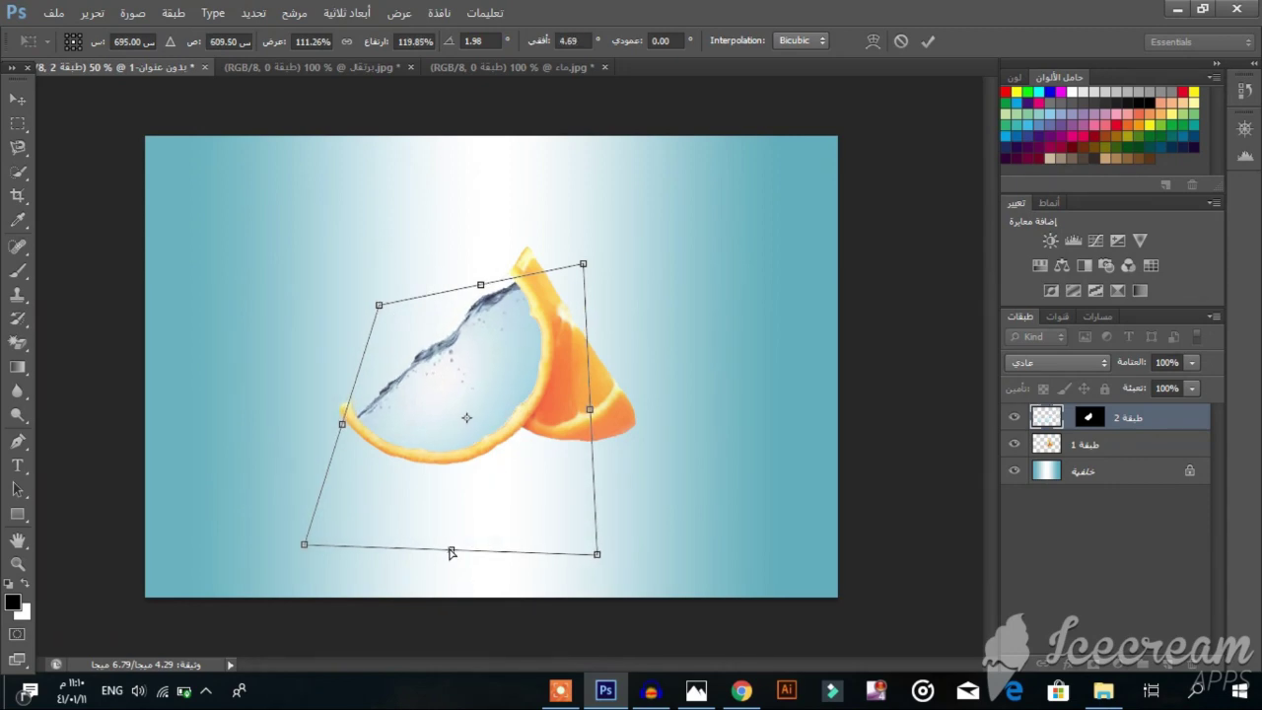
double_click(473, 412)
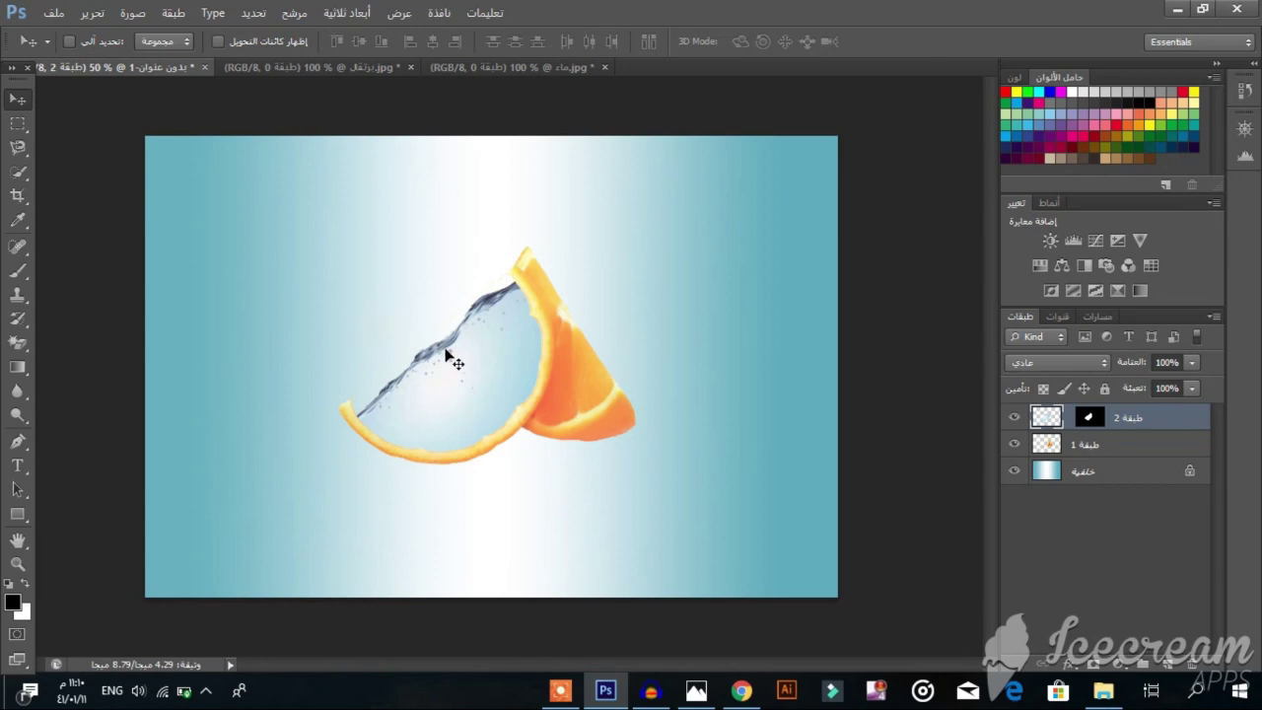
Open the goldfish picture Untitled-2 as a separate document and erase its white background with the Magic Eraser
click(54, 13)
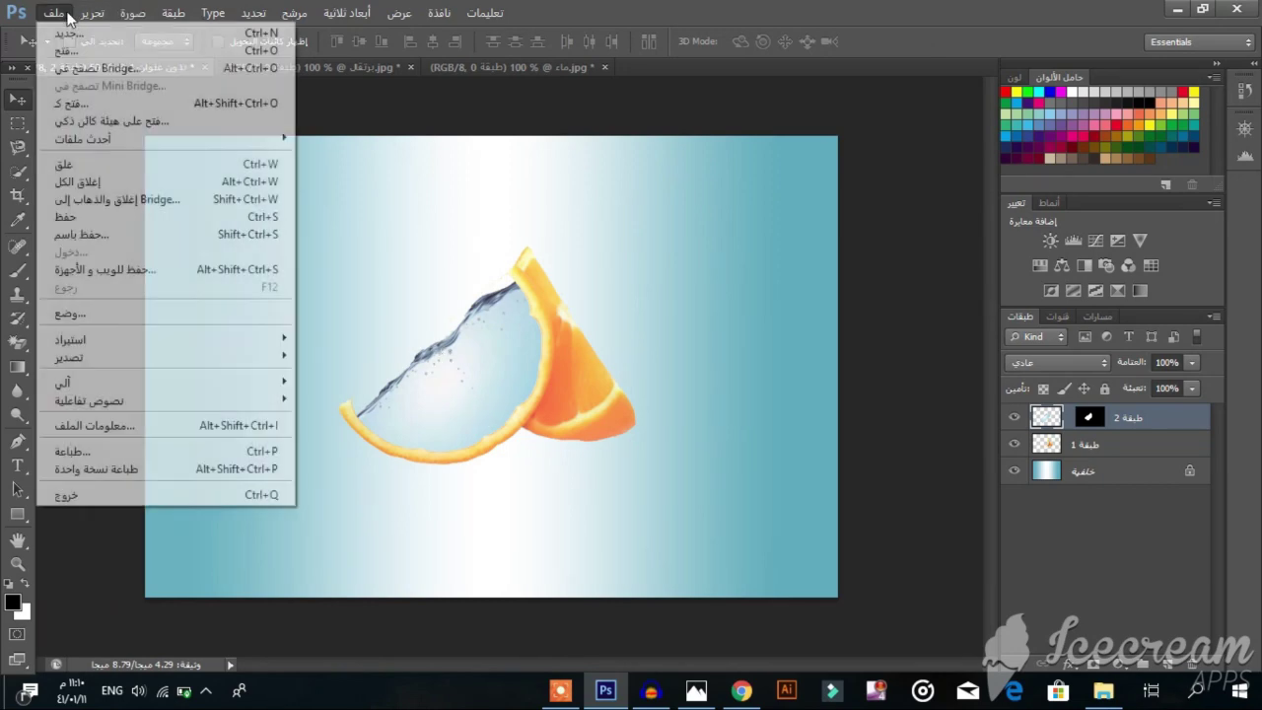
click(77, 51)
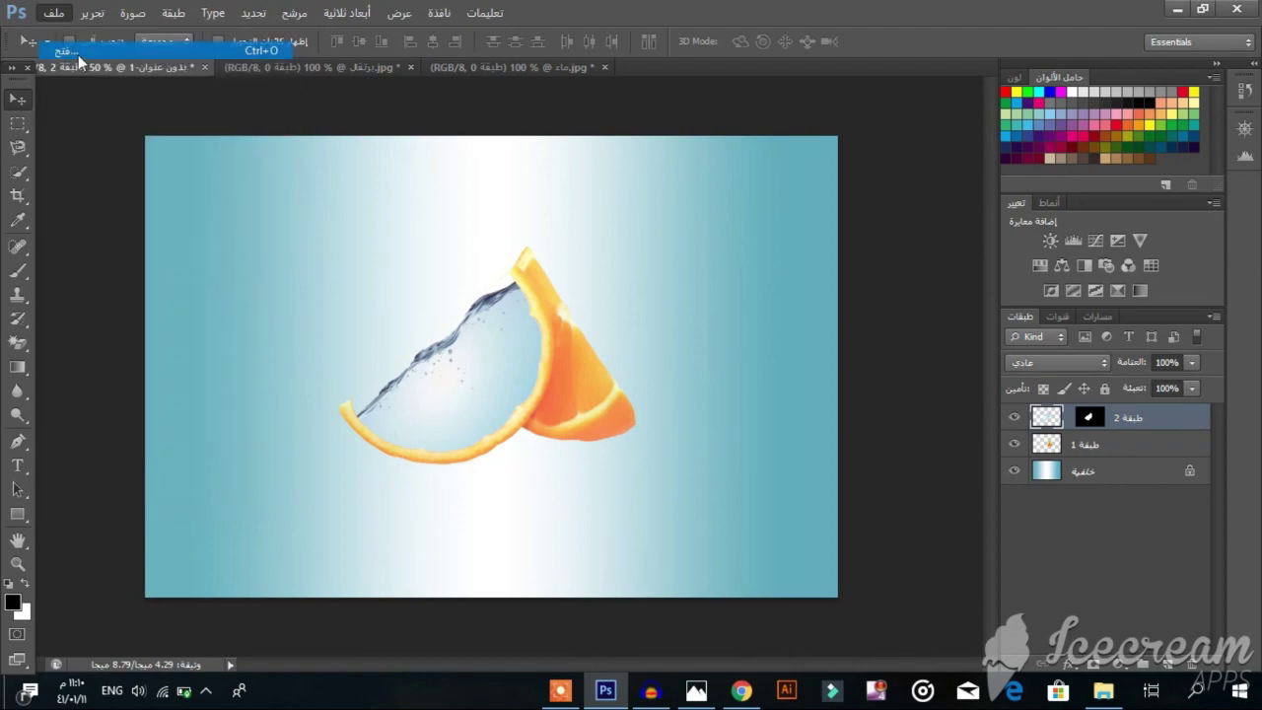
click(528, 158)
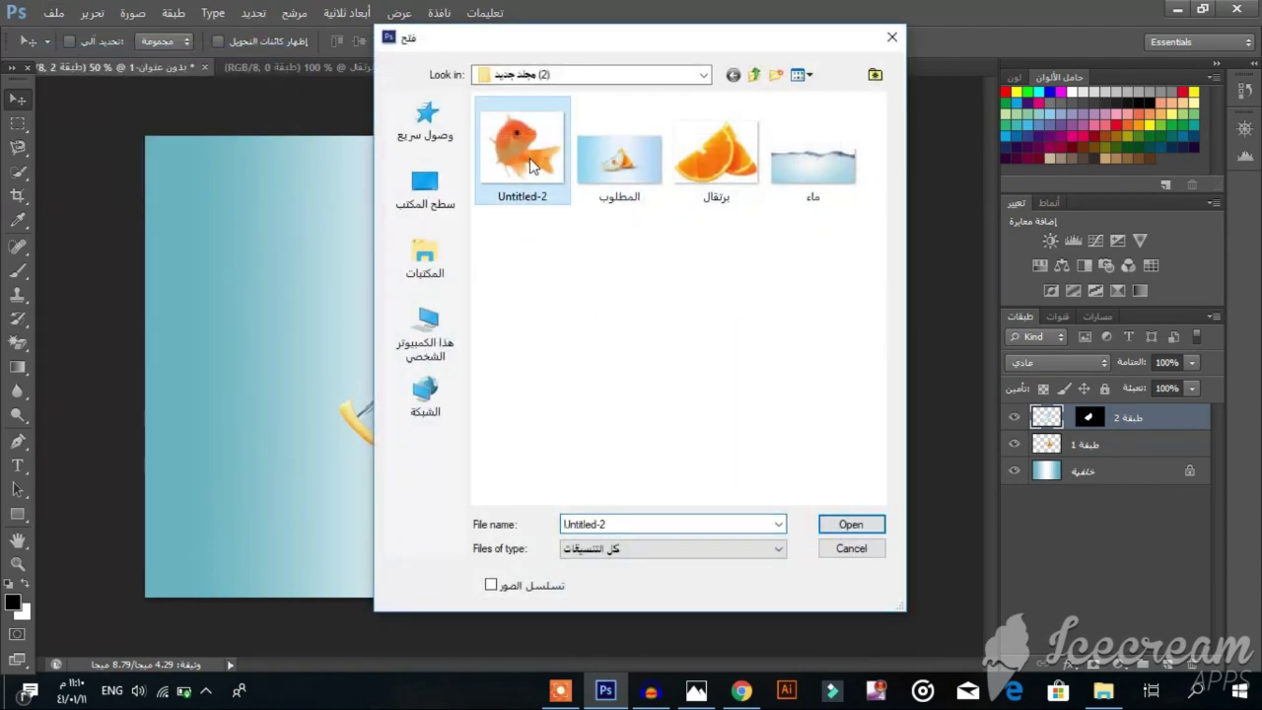
click(845, 527)
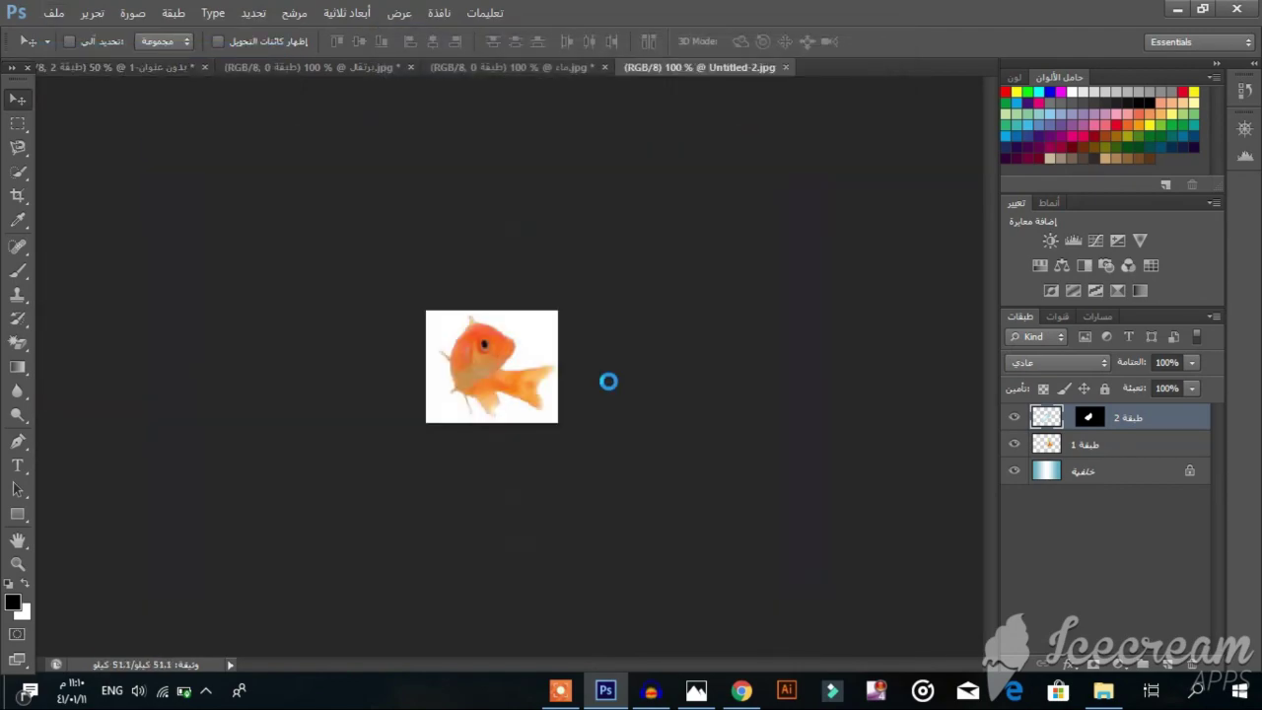
click(18, 342)
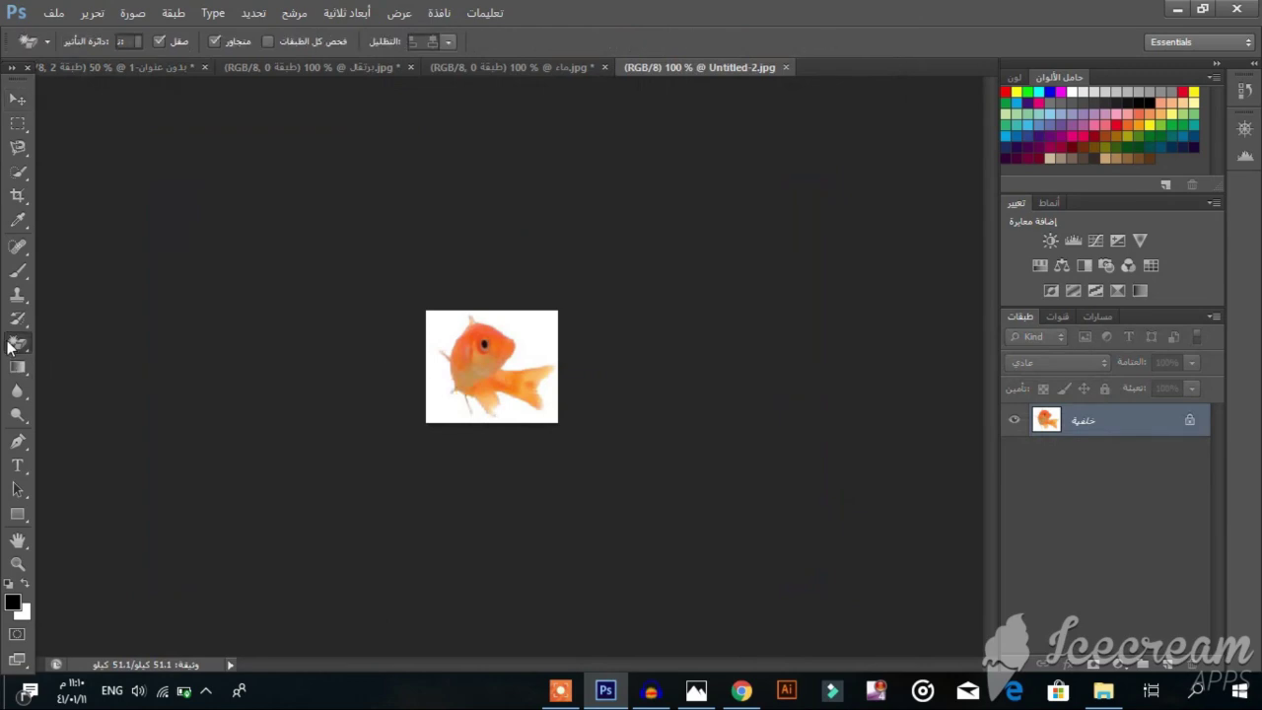
click(536, 324)
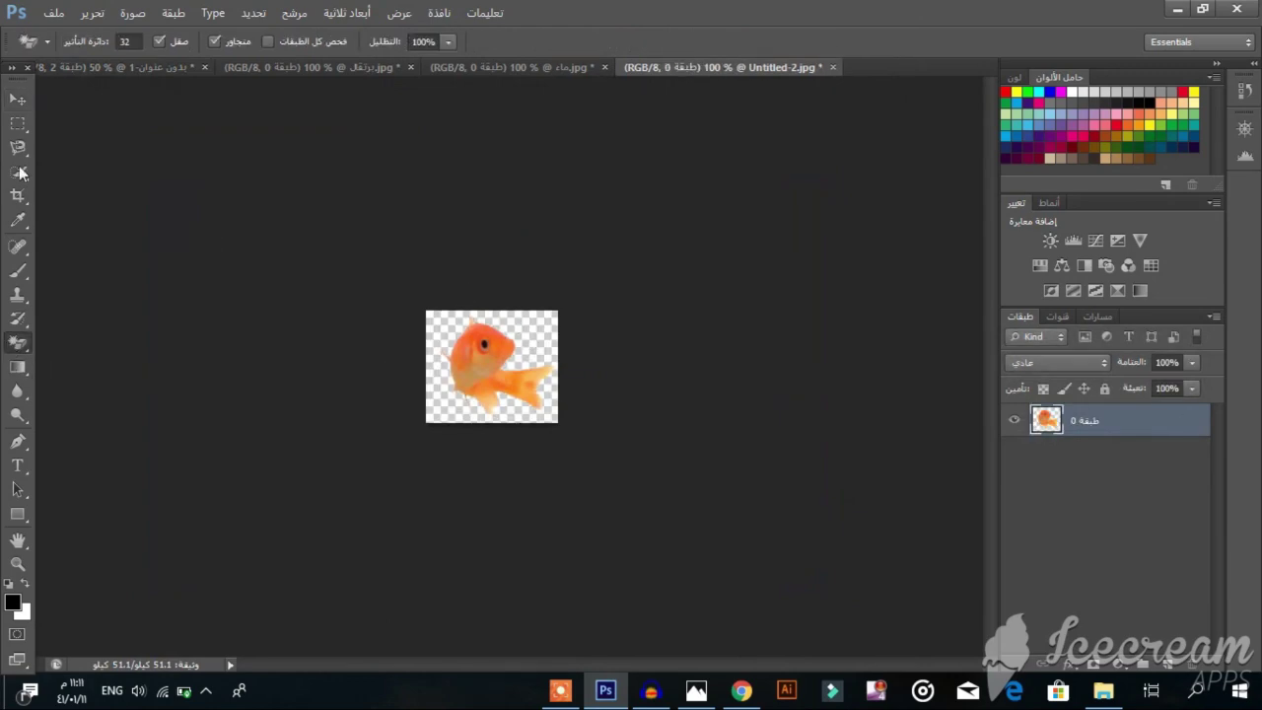
Move the cut-out goldfish into the gradient document, resize it slightly, and place it in the water inside the hollow slice
click(20, 101)
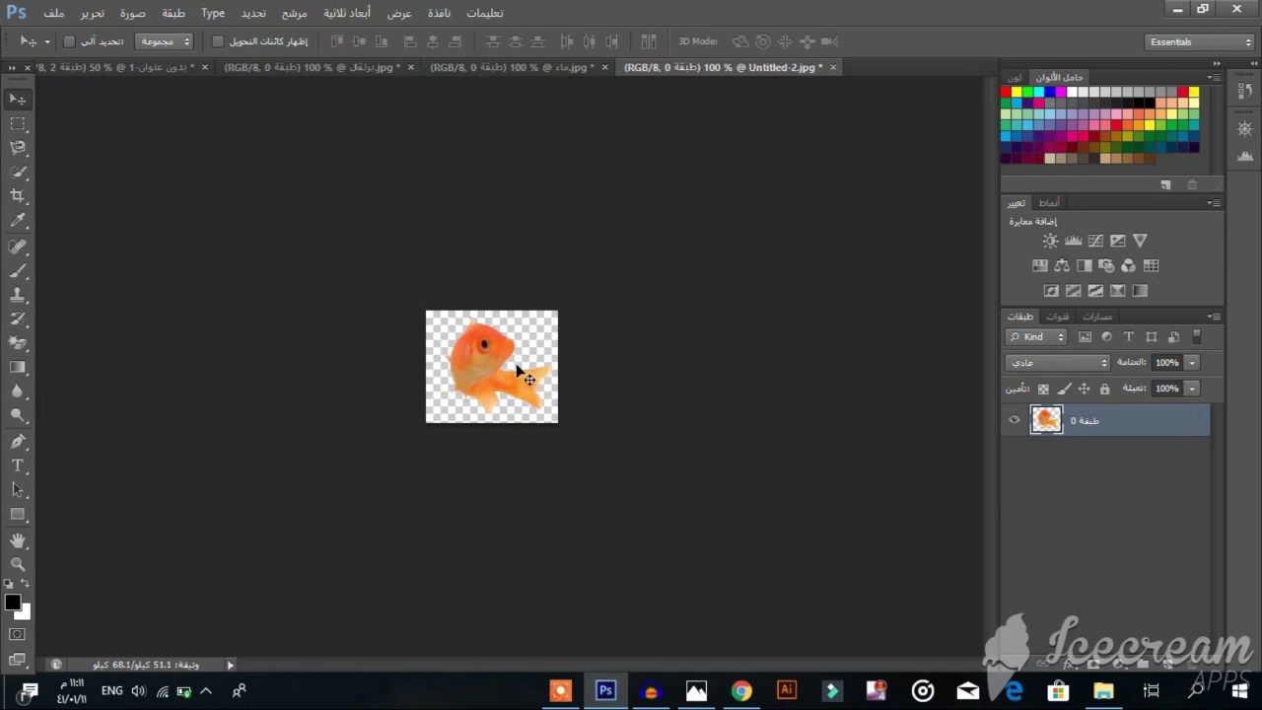
drag(515, 349, 483, 391)
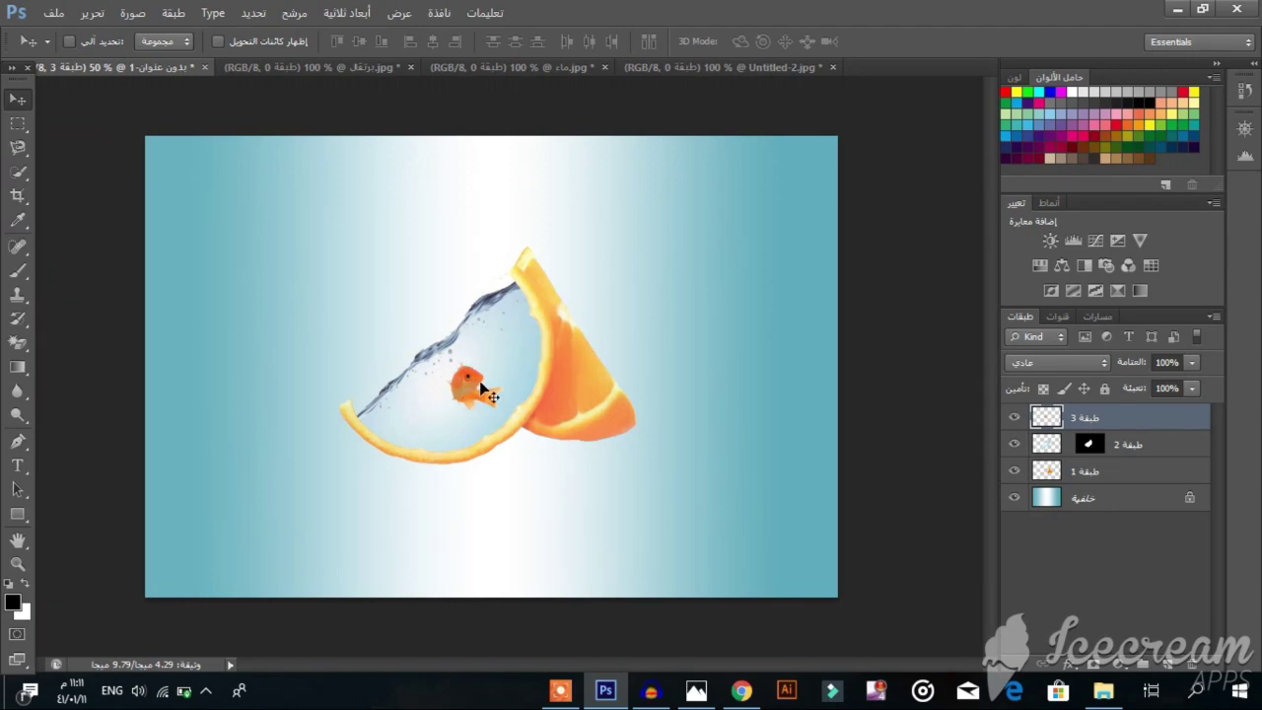
key(ctrl+t)
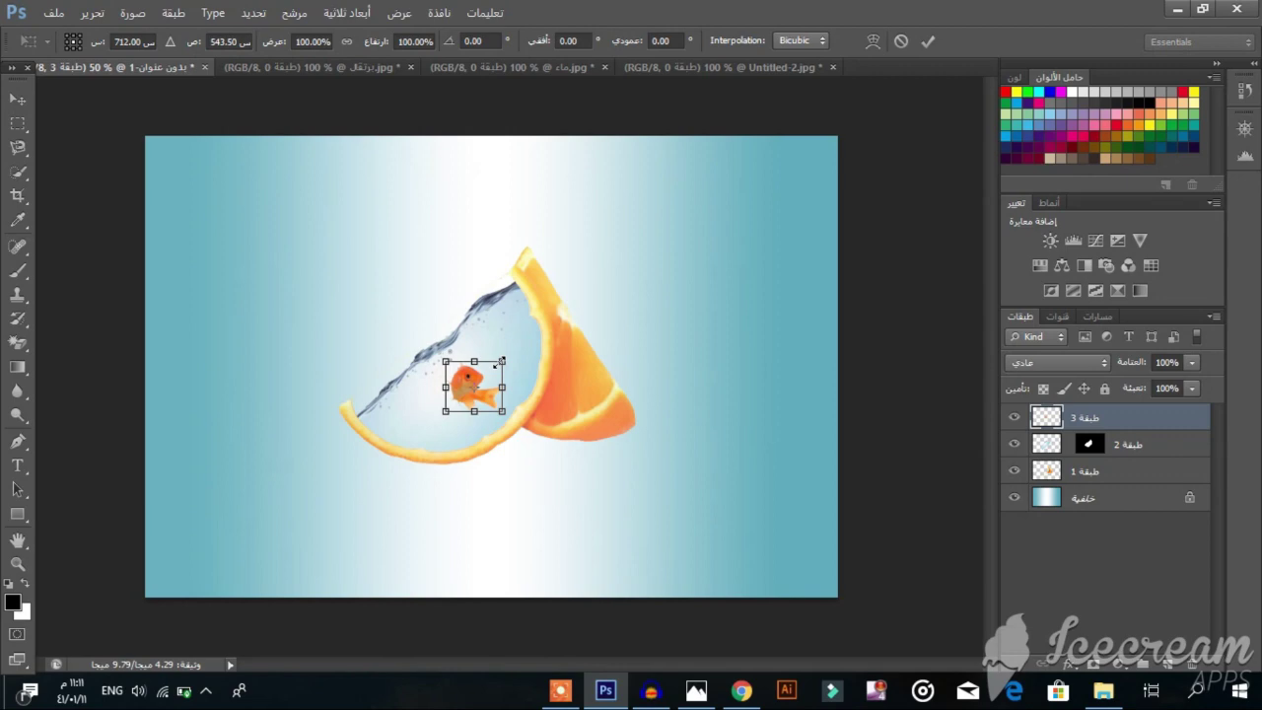
drag(498, 363, 483, 385)
key(Return)
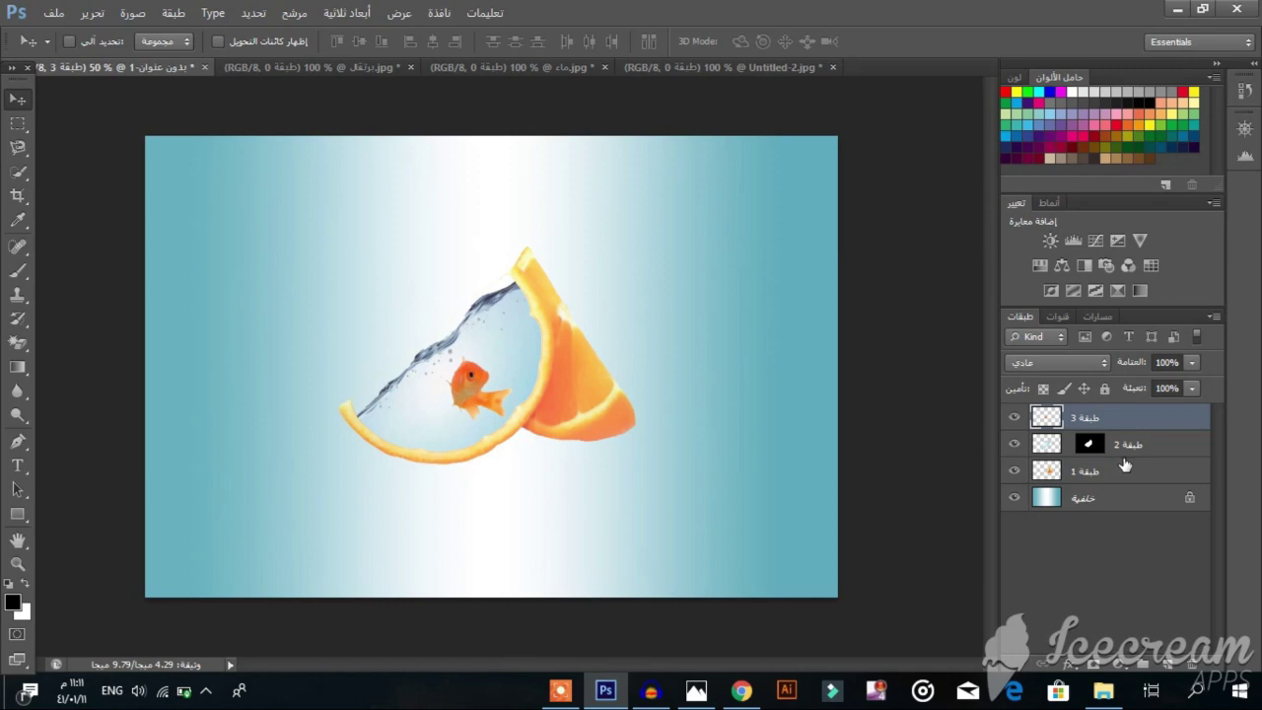
Check the shadows in the reference picture and ready a soft 149 px Brush at 0% hardness with a dark grey foreground colour
click(1123, 498)
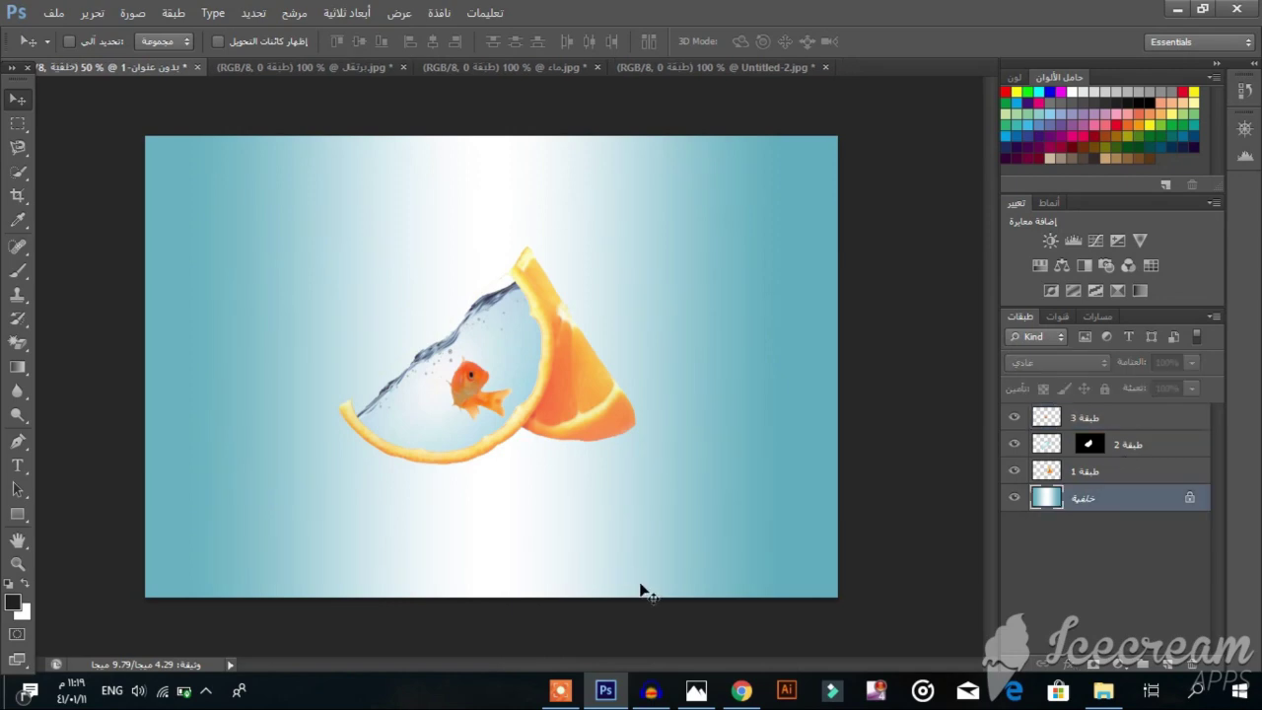
click(696, 690)
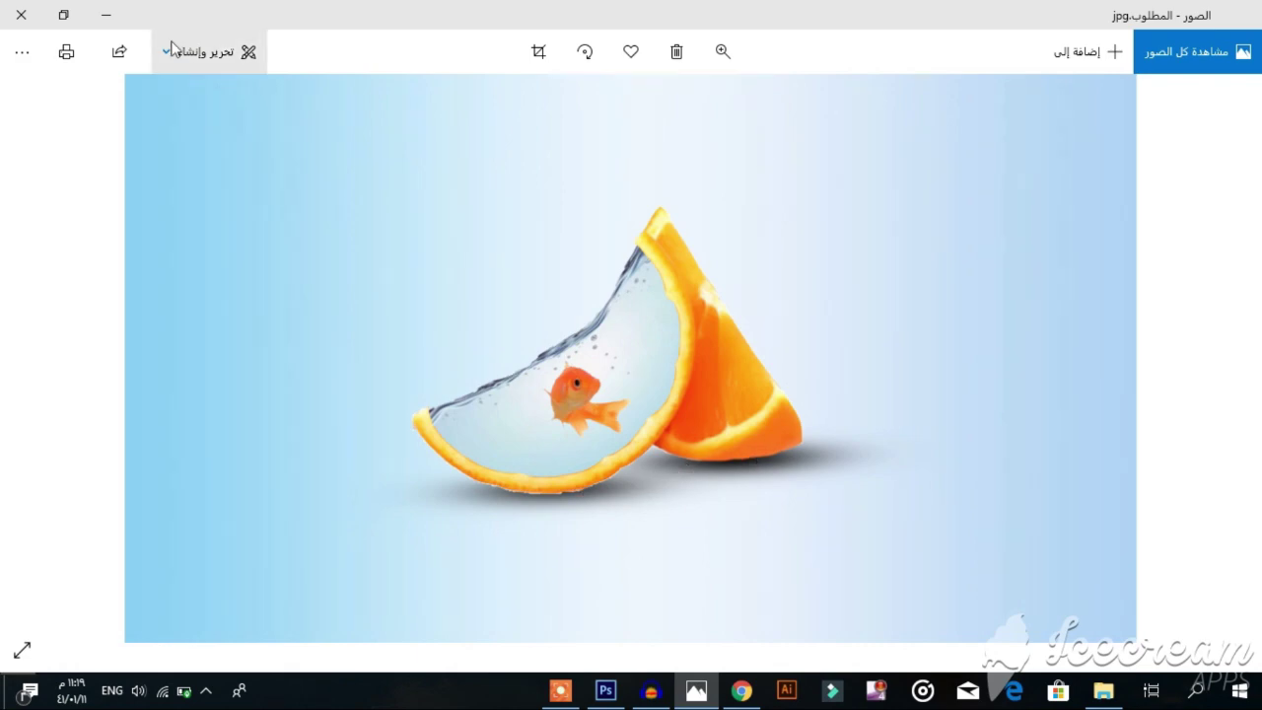
click(107, 15)
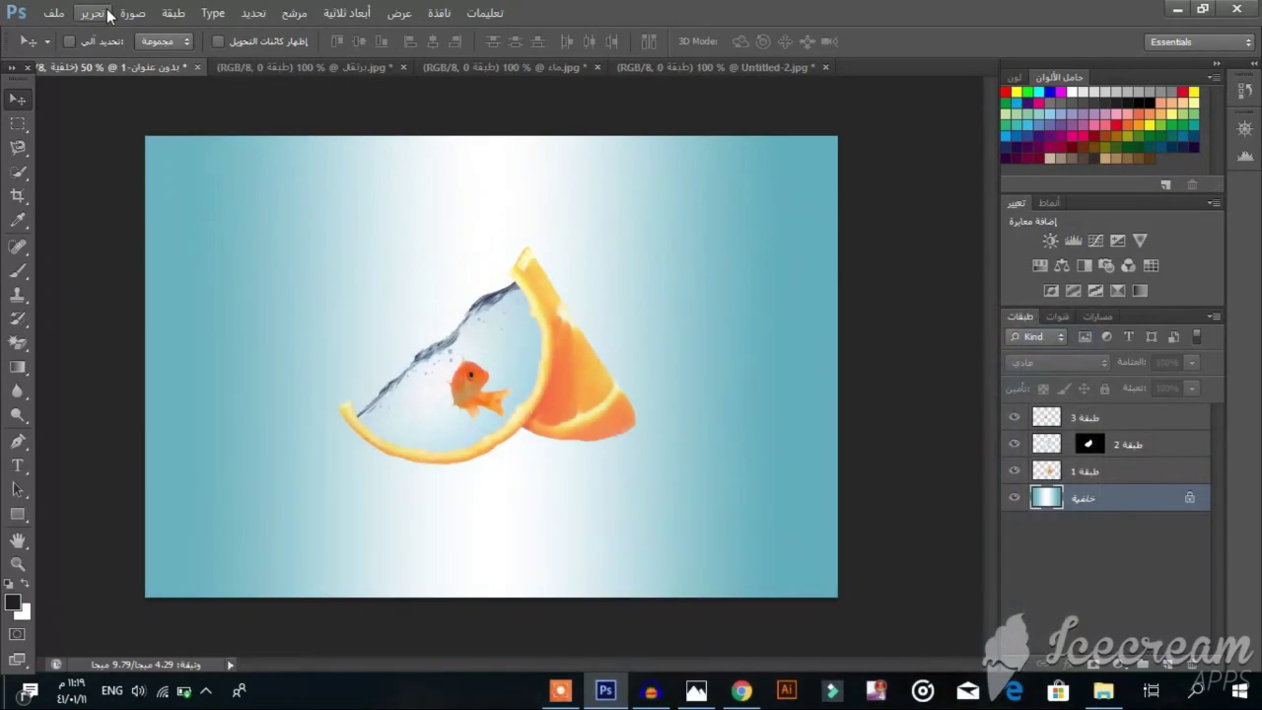
click(18, 272)
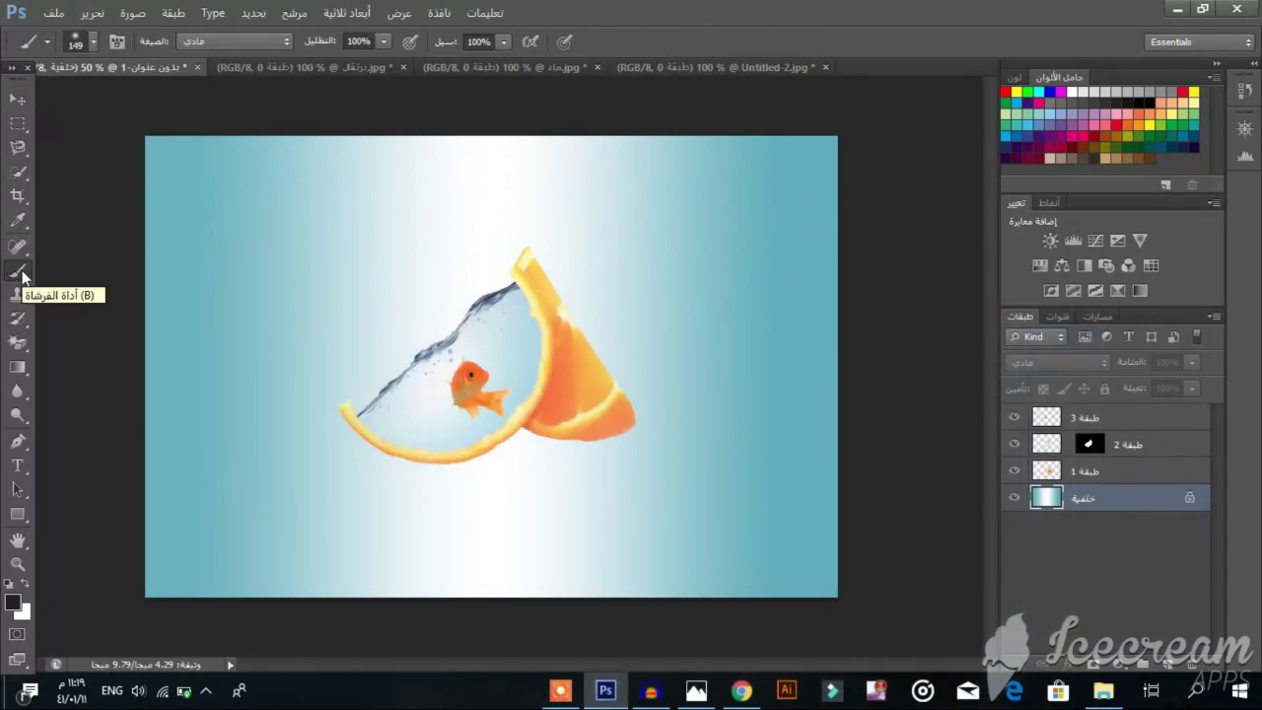
click(93, 42)
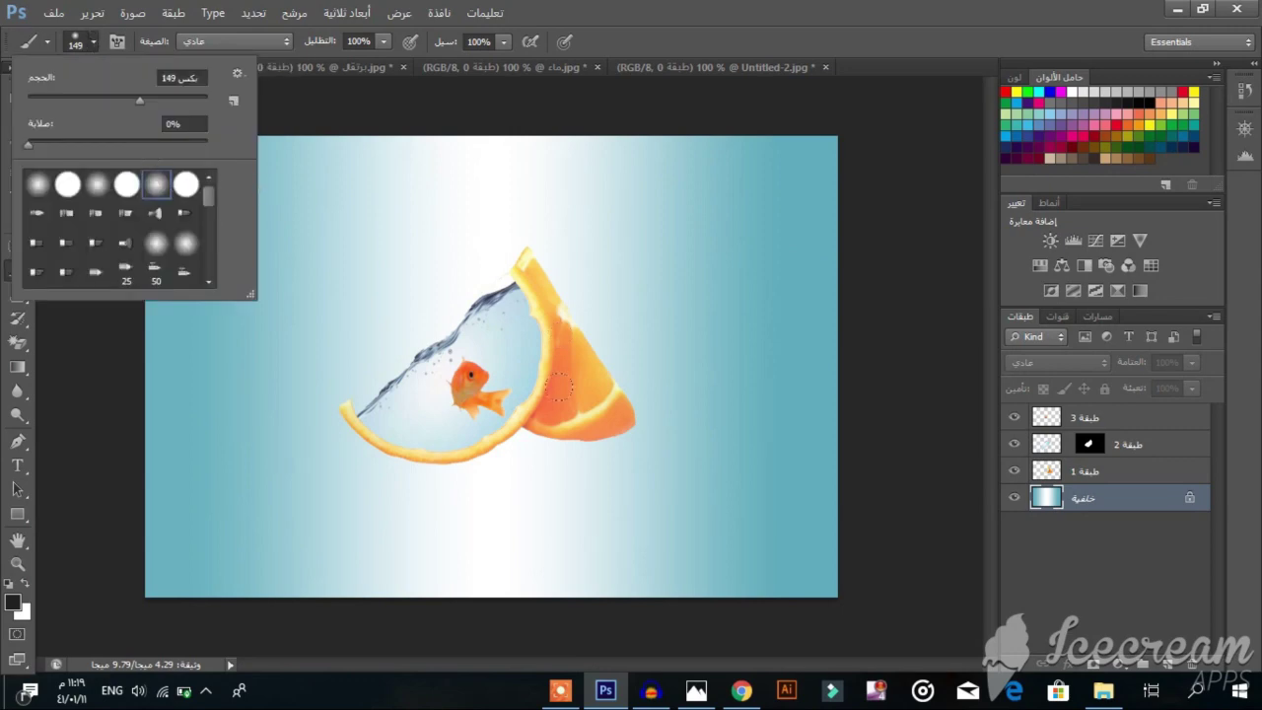
click(1101, 94)
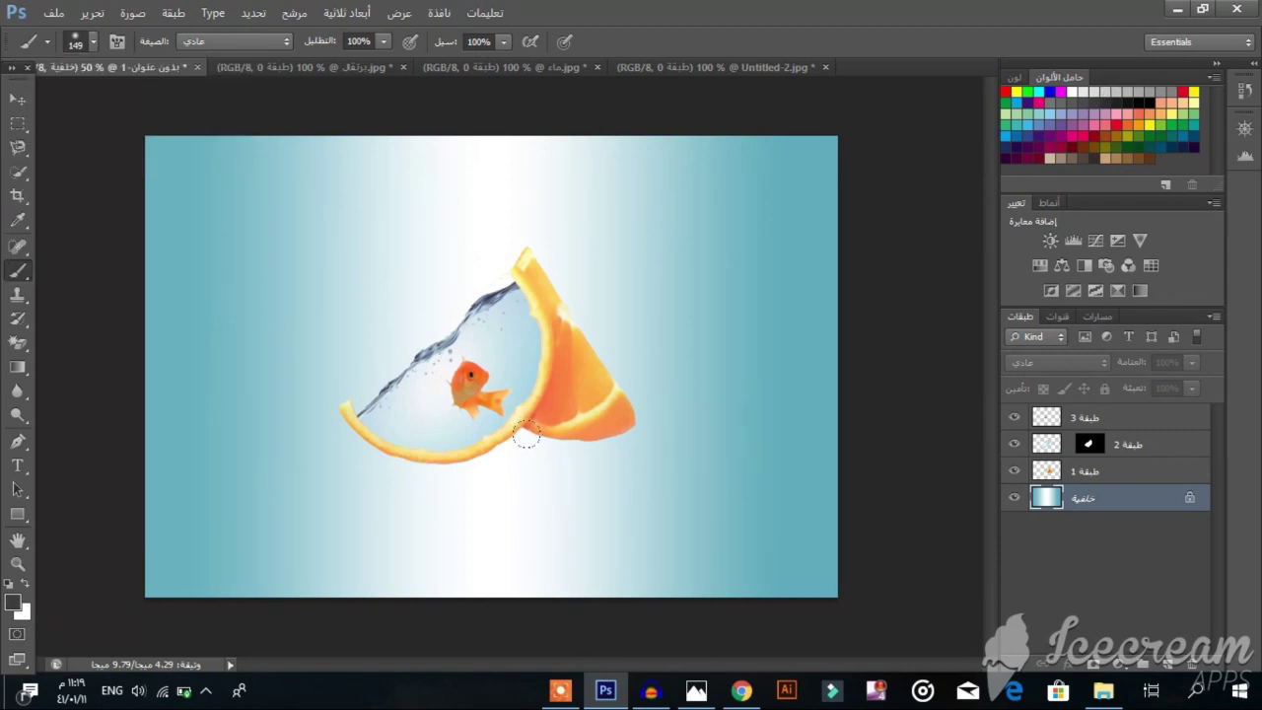
Add a new empty layer and place it between the orange layer طبقة 1 and the background
click(1176, 472)
click(1168, 663)
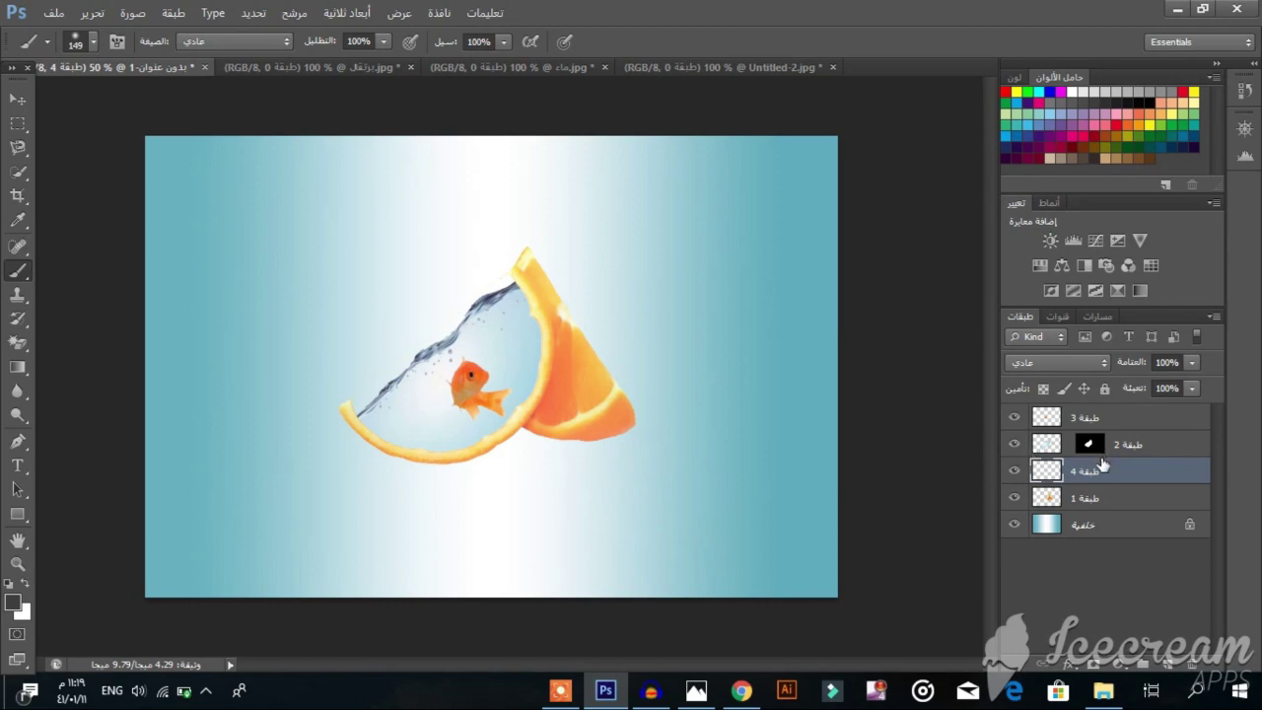
drag(1106, 472, 1110, 501)
click(1111, 501)
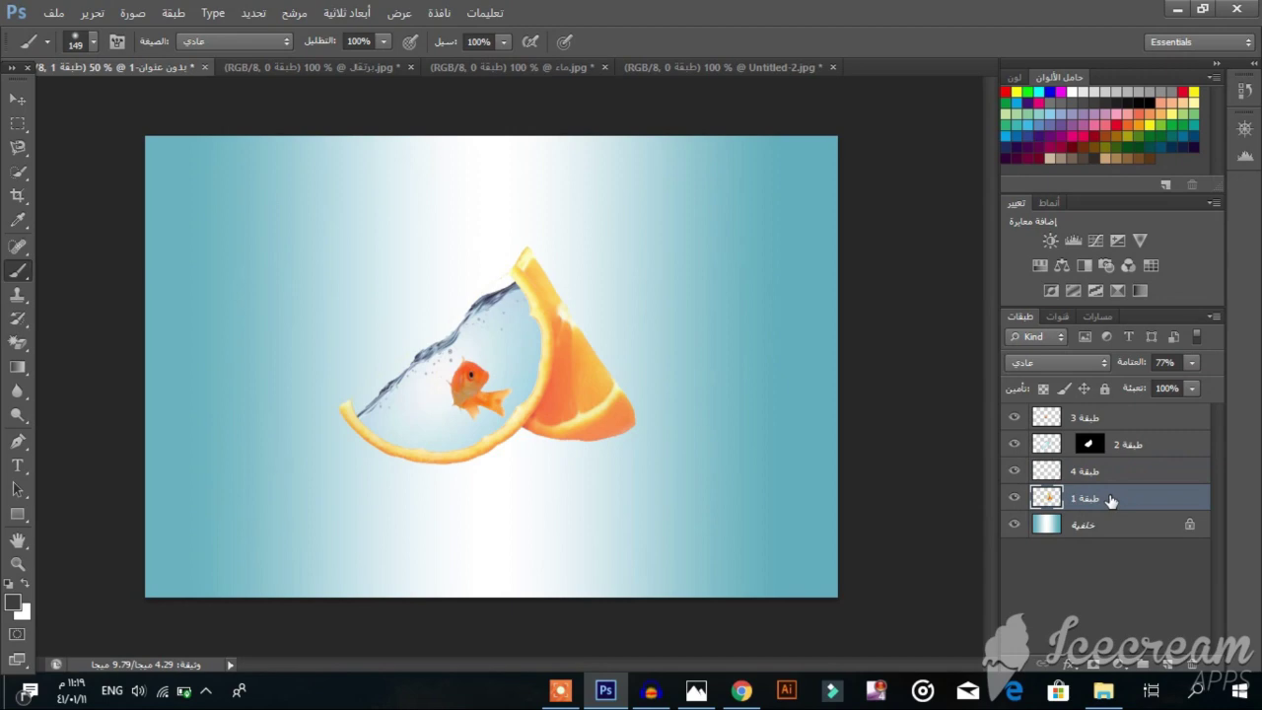
drag(1111, 500, 1097, 473)
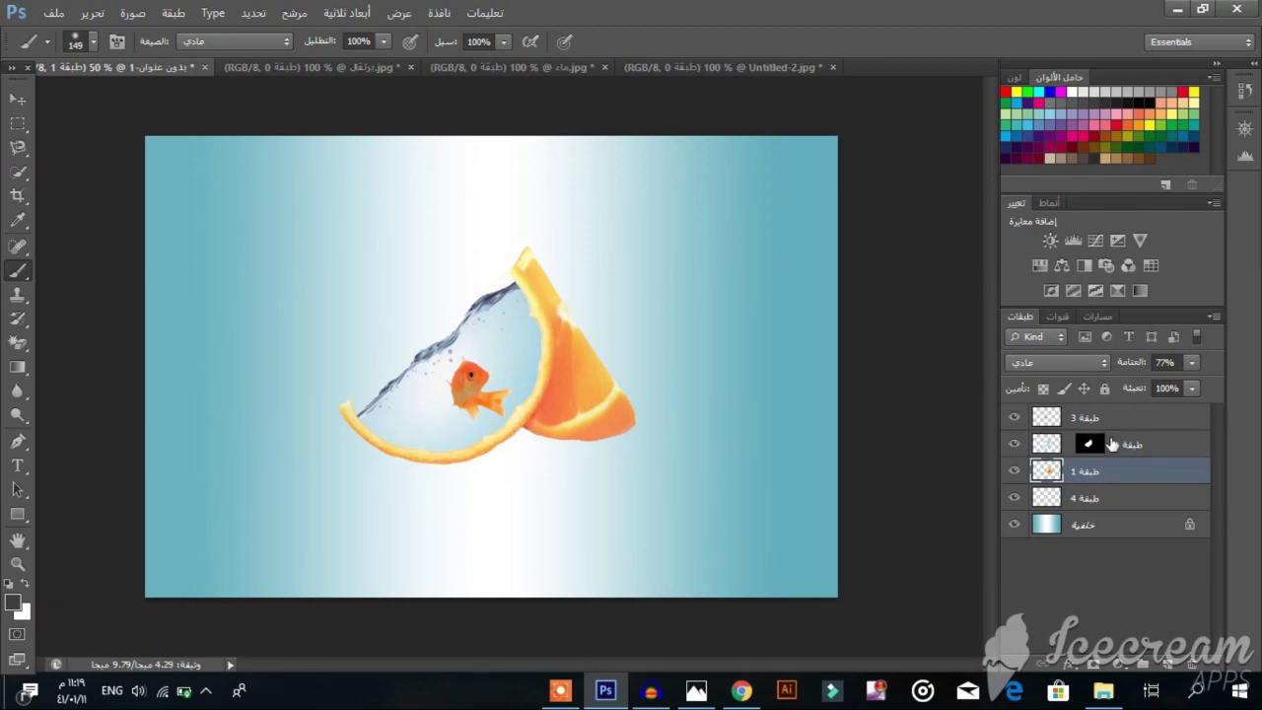
Paint a soft dark grey shadow stroke beneath the solid orange wedge on layer طبقة 4 and lower the layer opacity to 38%
click(1112, 500)
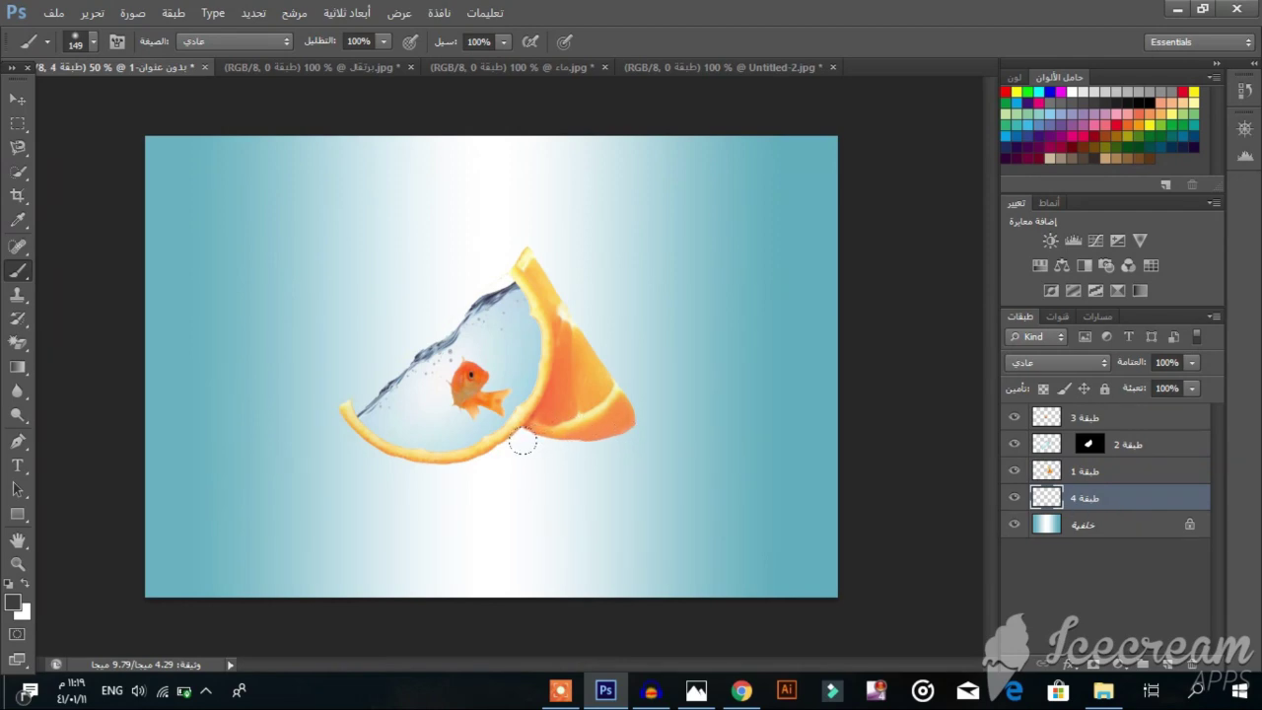
drag(522, 443, 615, 449)
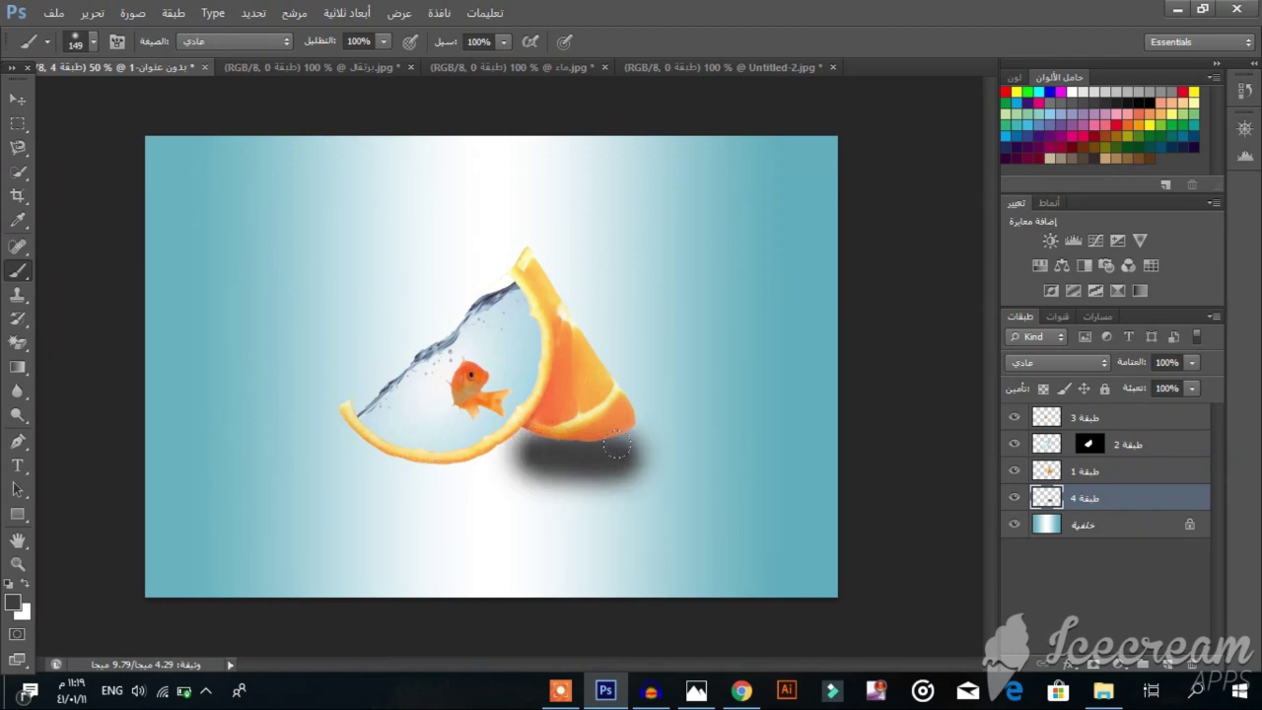
click(1192, 363)
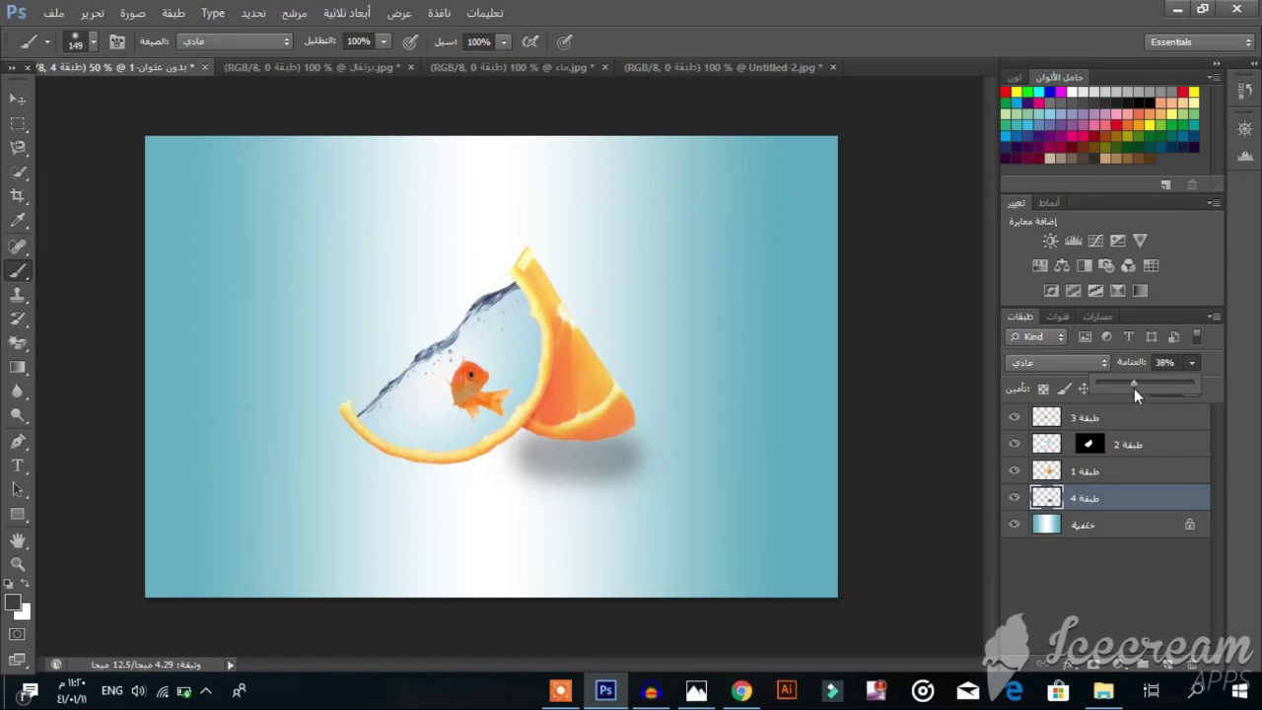
click(1121, 496)
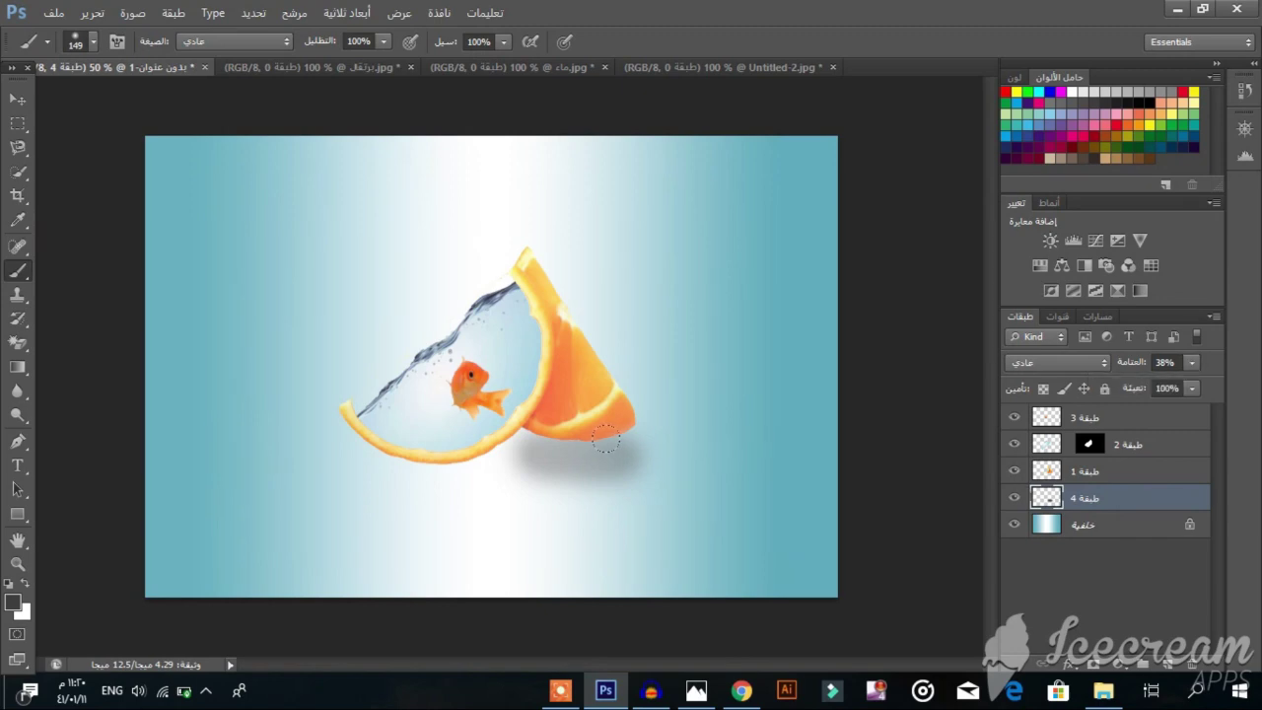
Flatten the painted shadow with Free Transform to 32.26% height and place it directly against the underside of the solid orange wedge
key(ctrl+t)
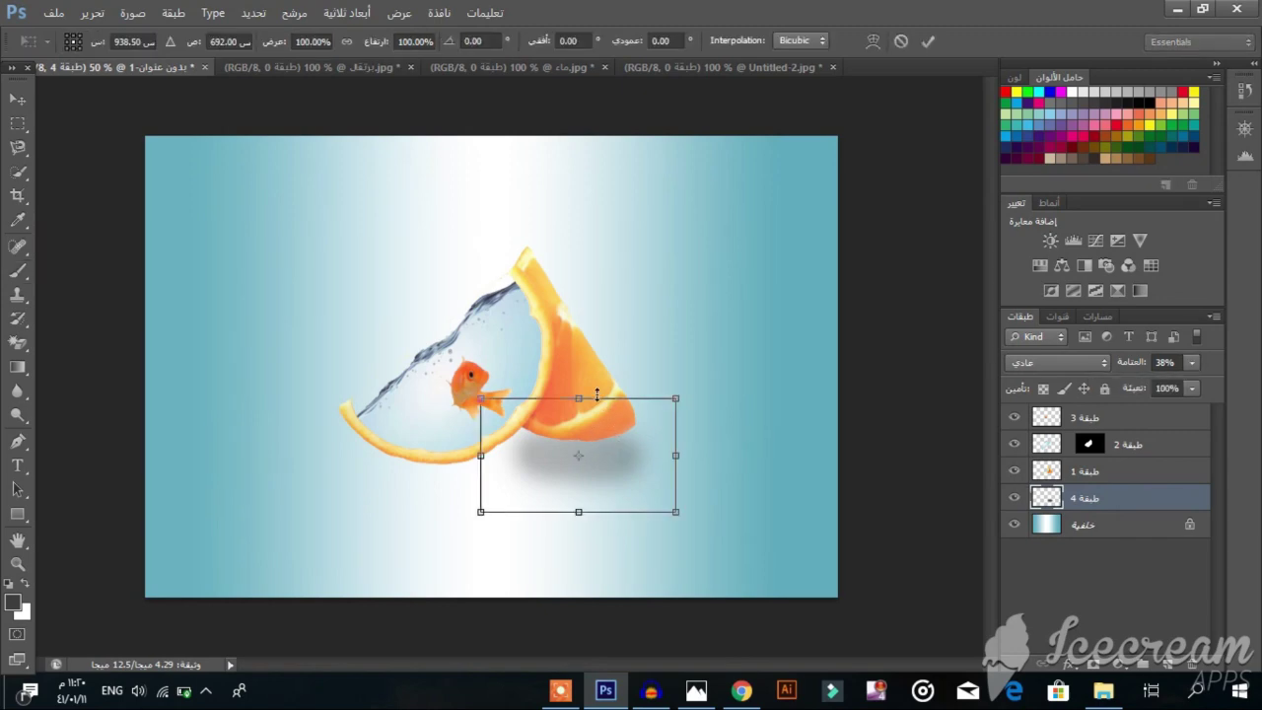
drag(581, 402, 603, 475)
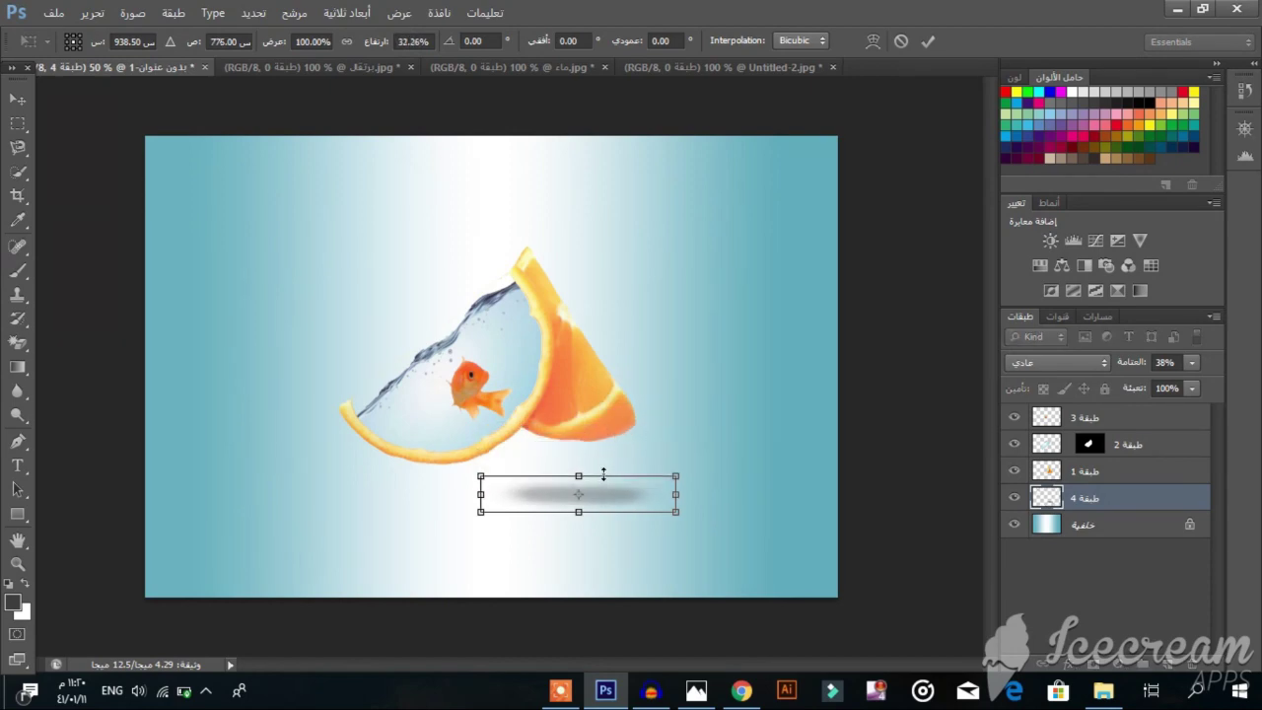
key(b)
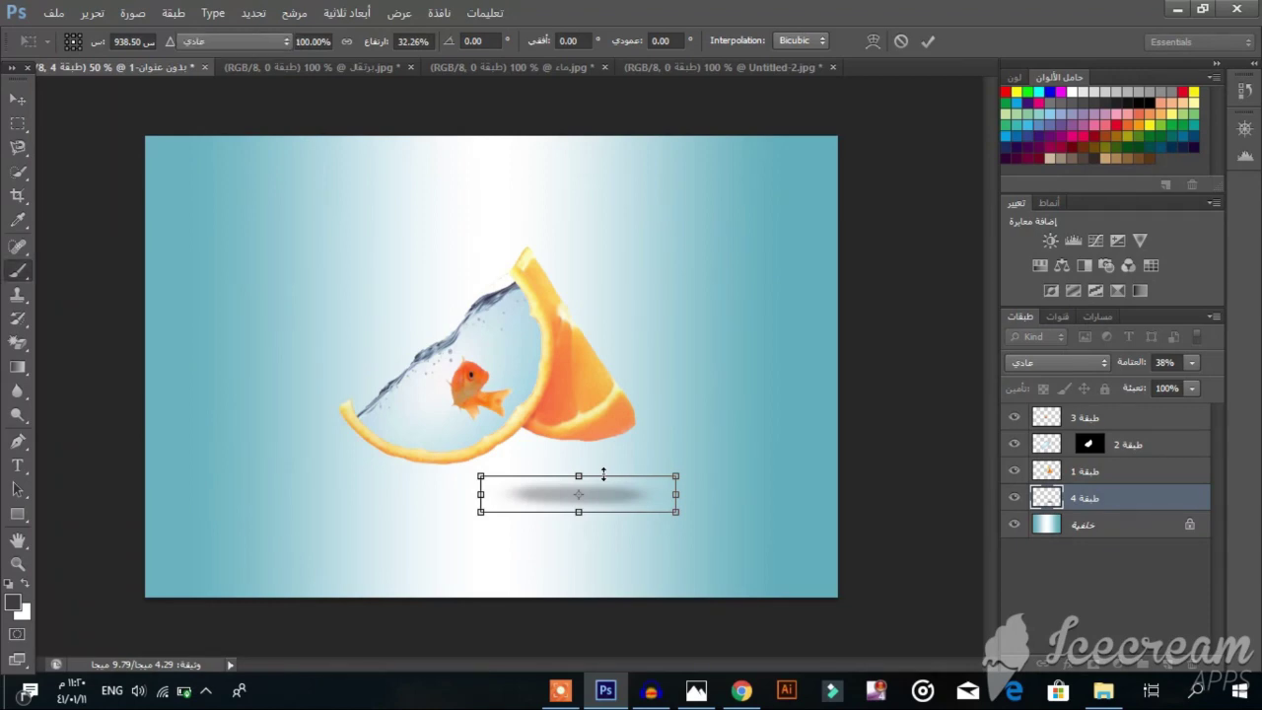
click(32, 106)
drag(591, 499, 582, 450)
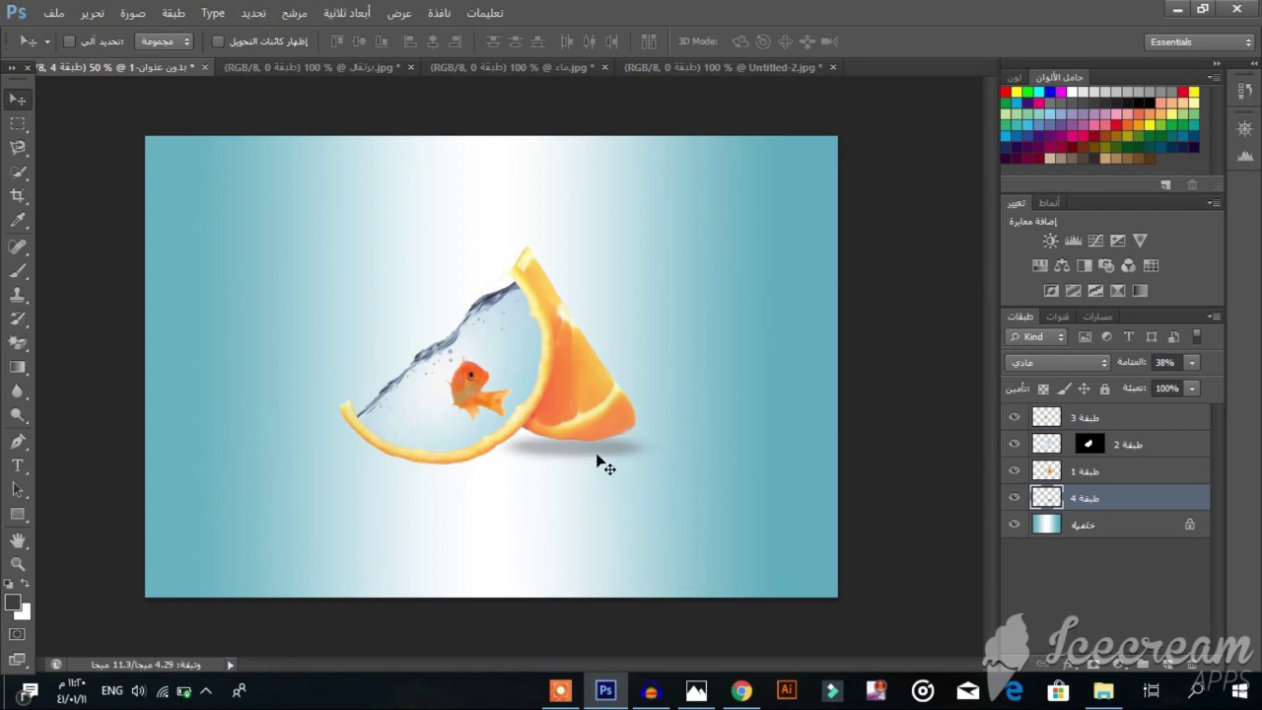
drag(595, 454, 599, 453)
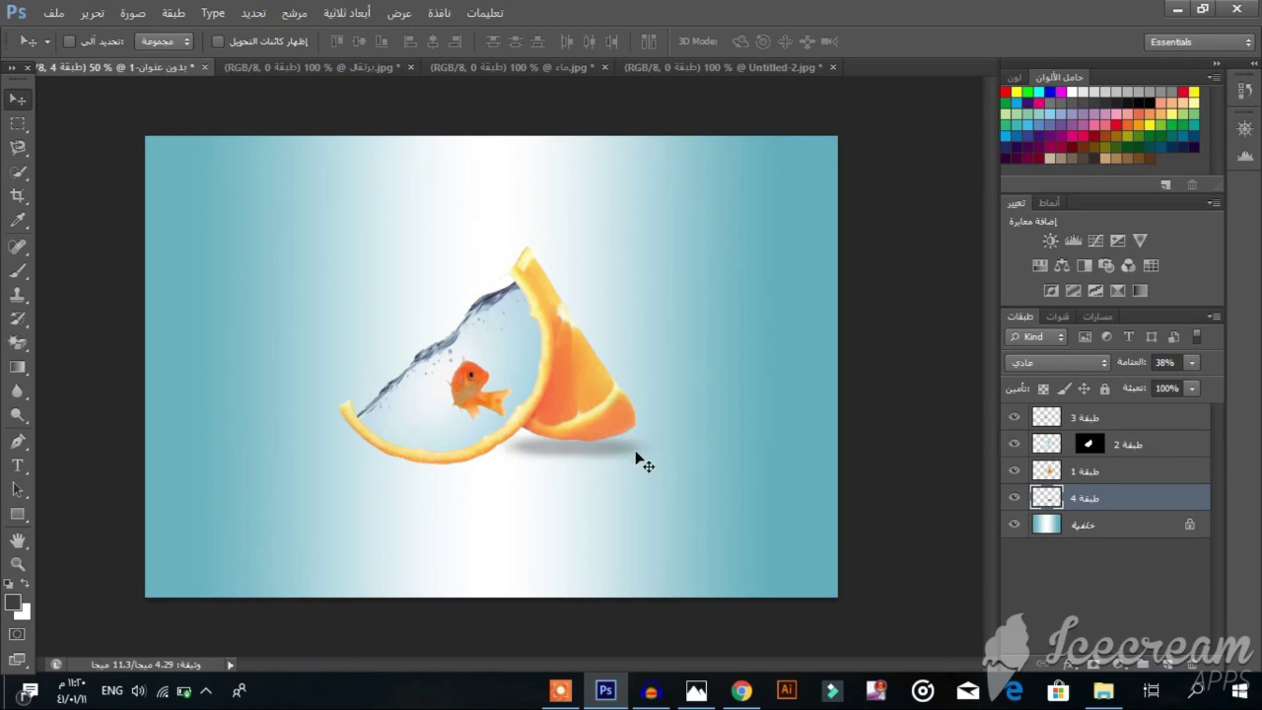
Duplicate the shadow layer طبقة 4 and move the copy beneath the rind of the hollow, water-filled slice
right_click(1146, 499)
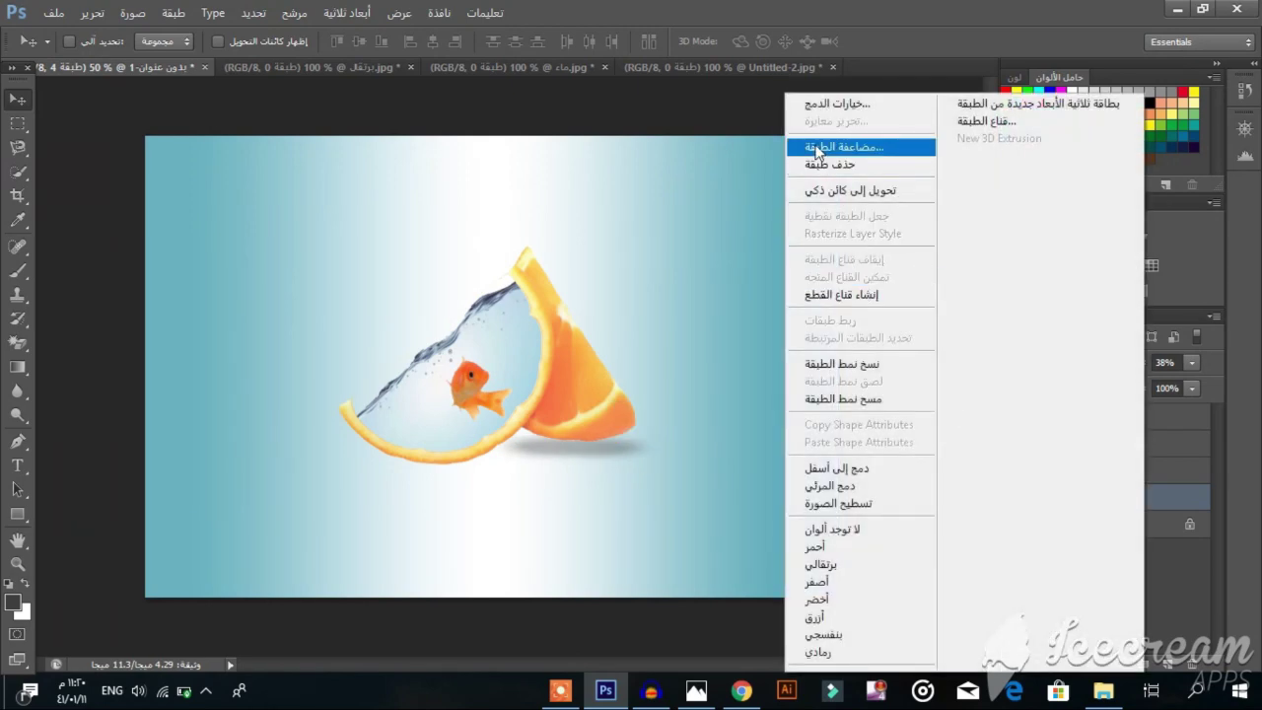
click(815, 148)
click(746, 216)
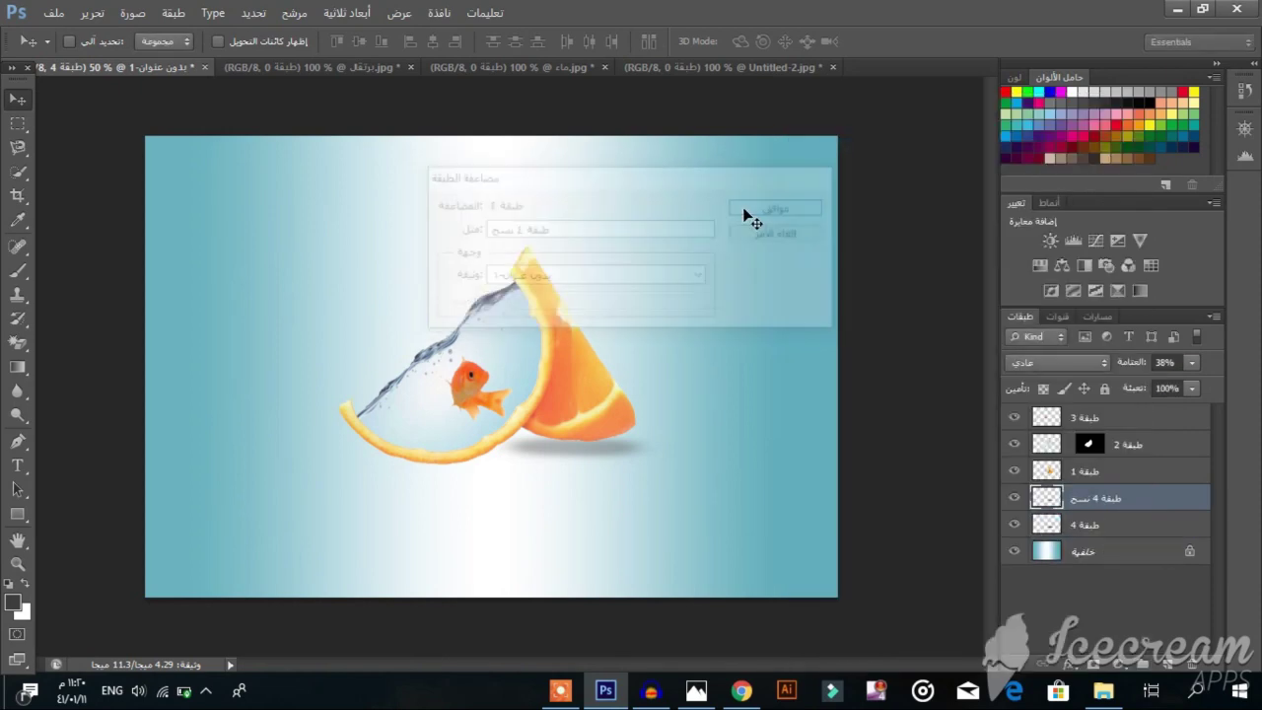
click(1122, 527)
right_click(1122, 530)
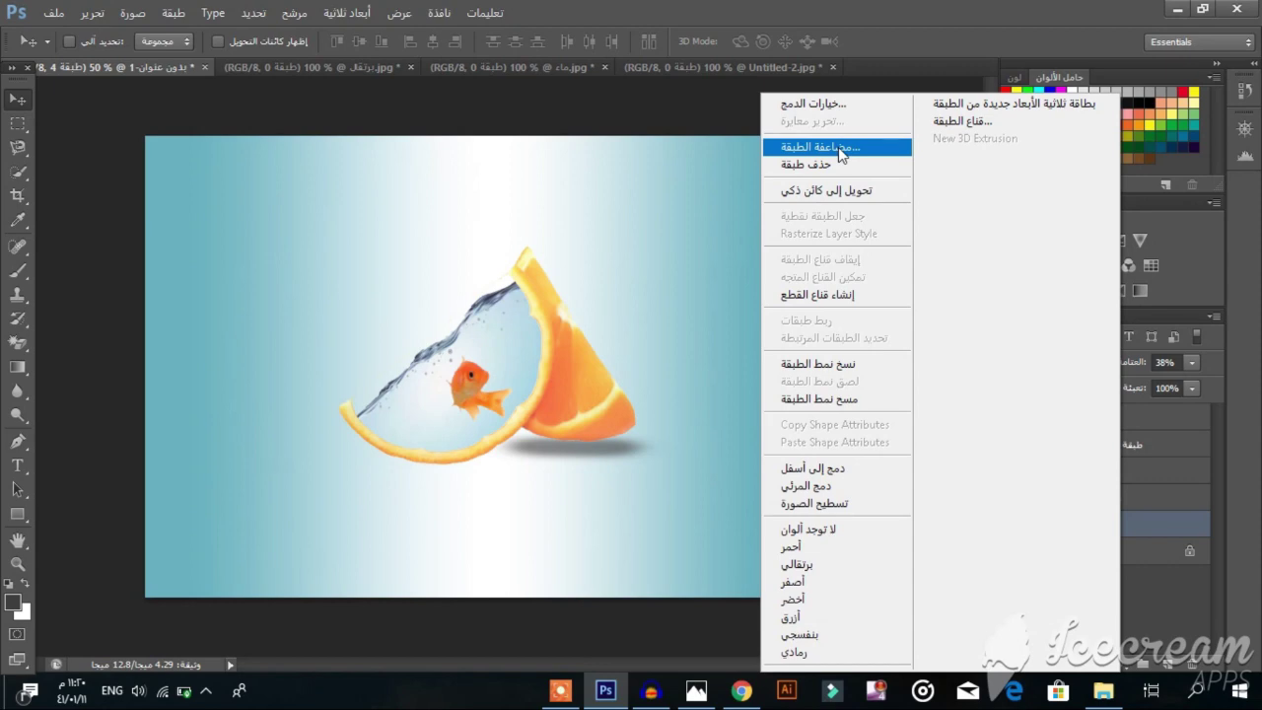
click(662, 405)
click(1121, 504)
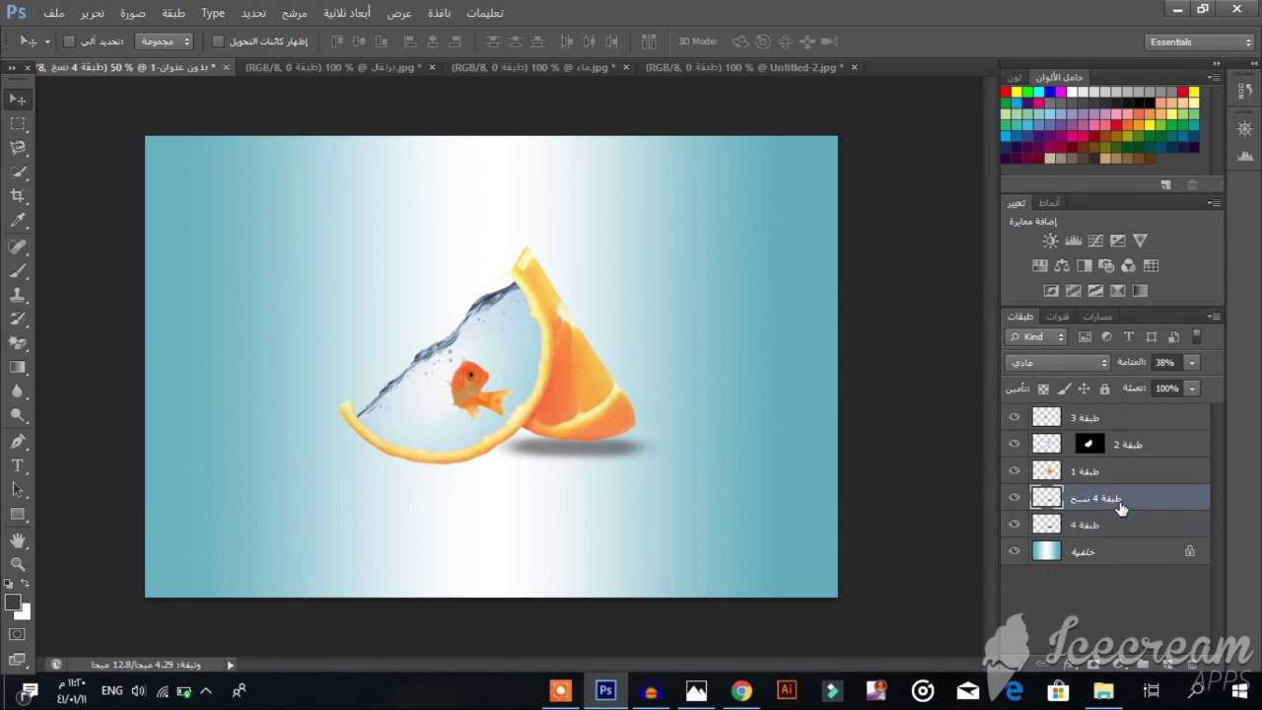
drag(555, 451, 422, 471)
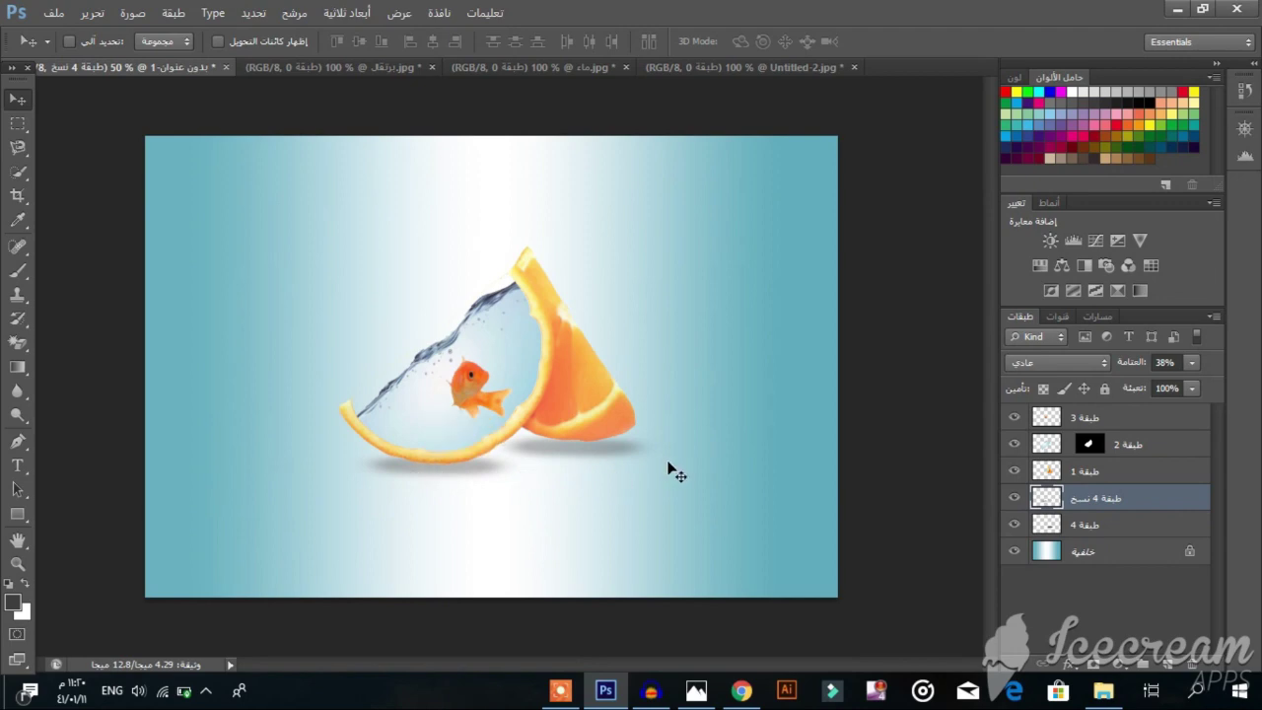